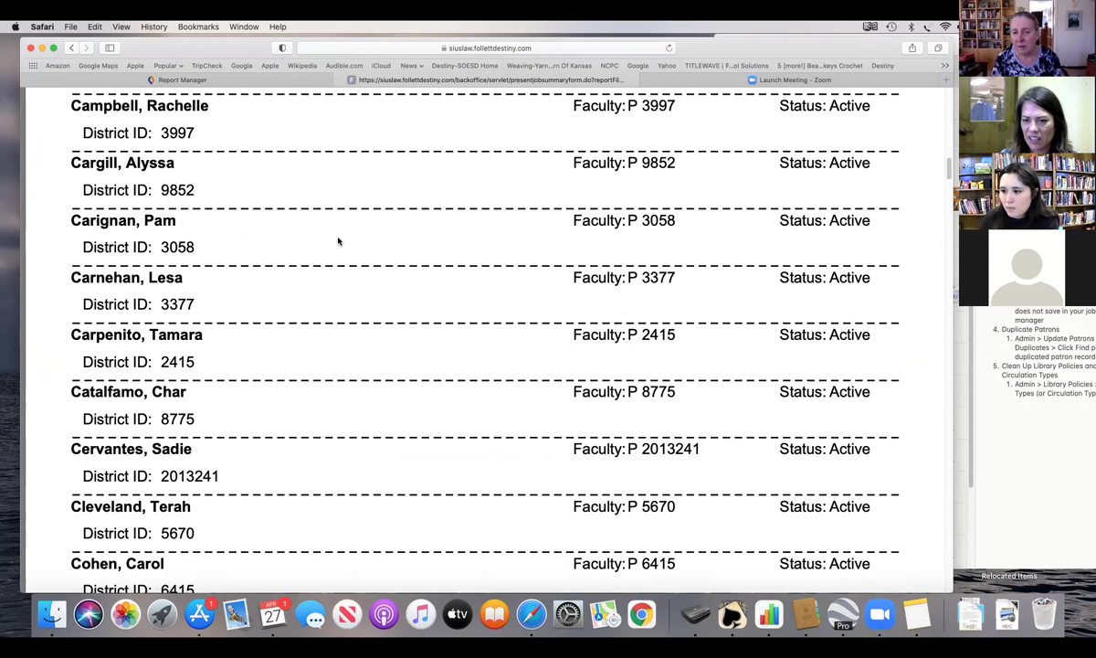
Leave the elementary school's Patron Names report and open the Siuslaw High School site from the district's site list.
scroll(338, 239, up, 5)
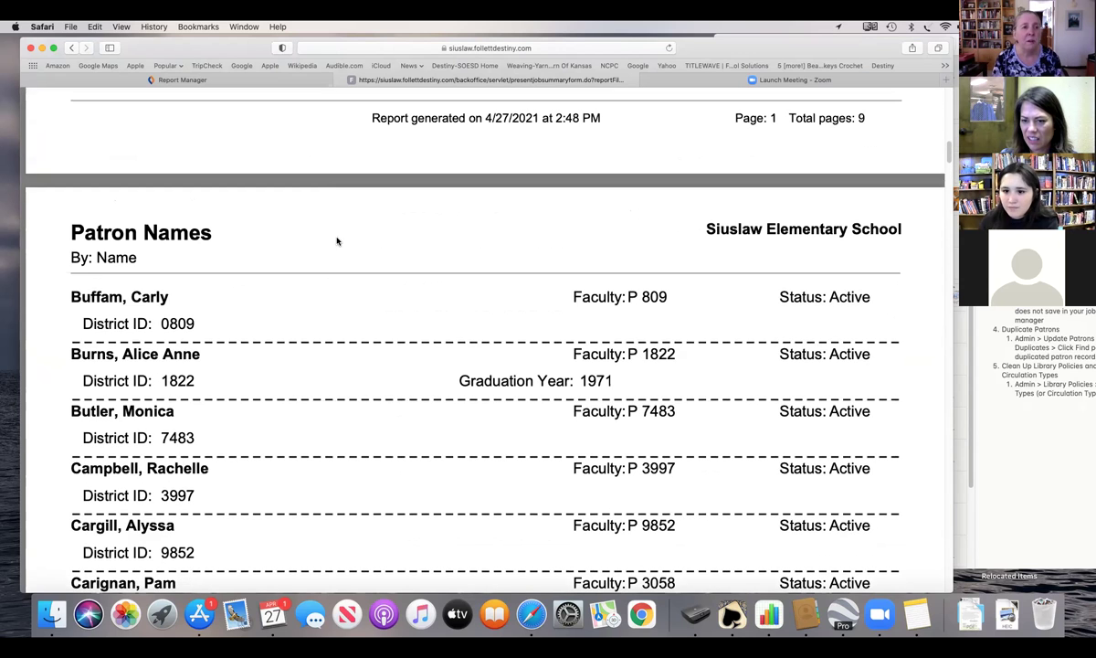
scroll(393, 212, up, 10)
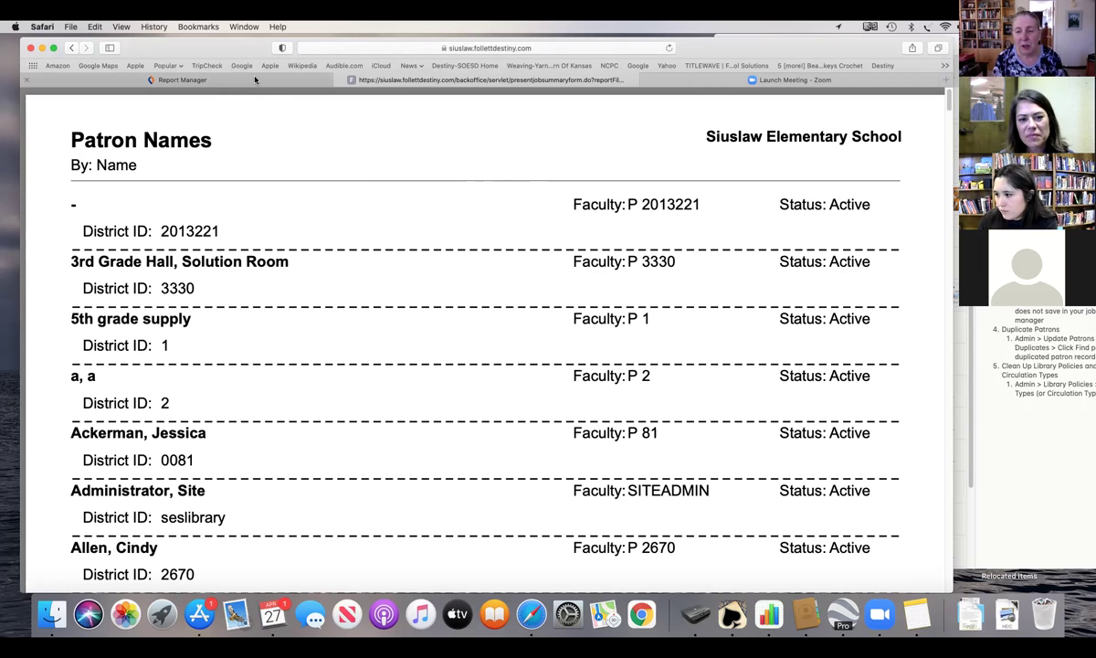
mouse_move(255, 80)
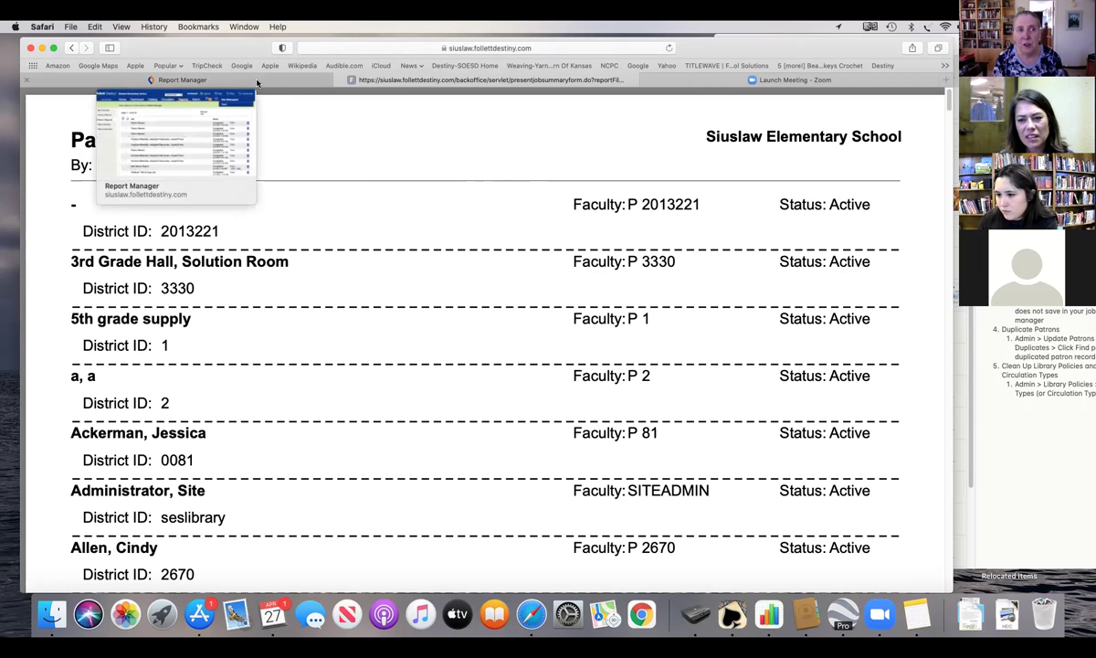
click(256, 82)
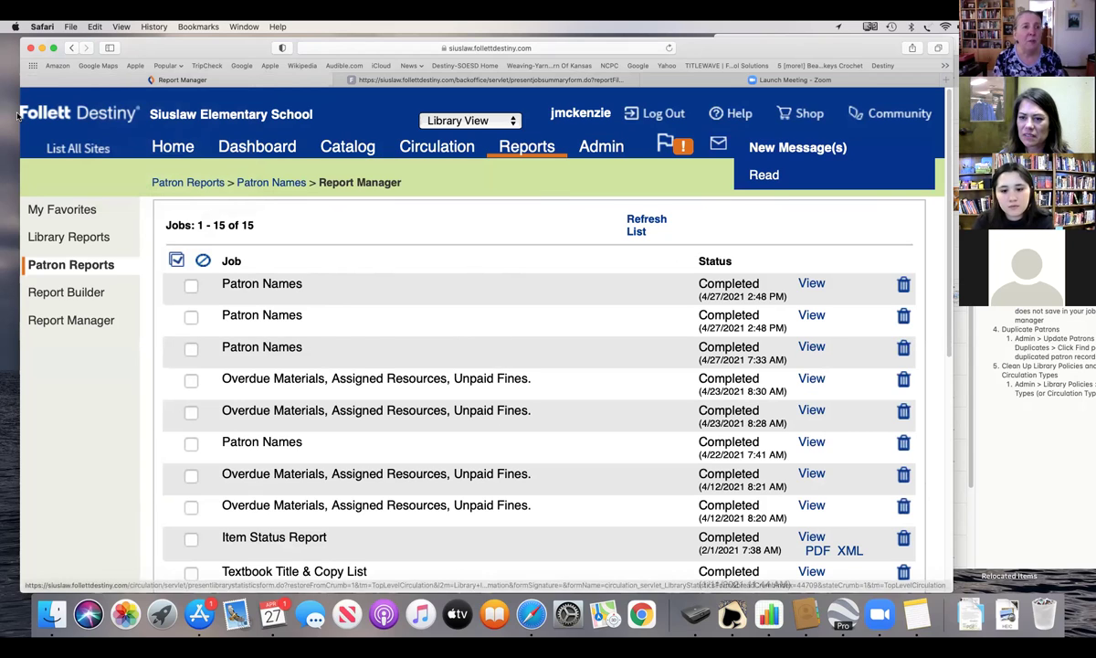
click(73, 149)
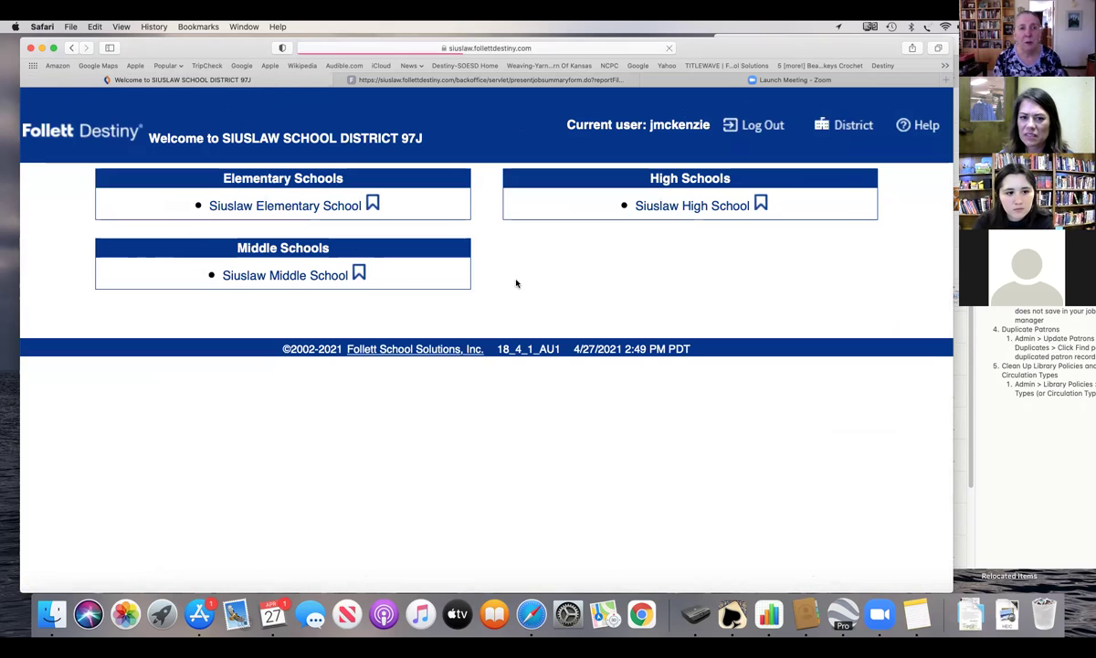
click(694, 206)
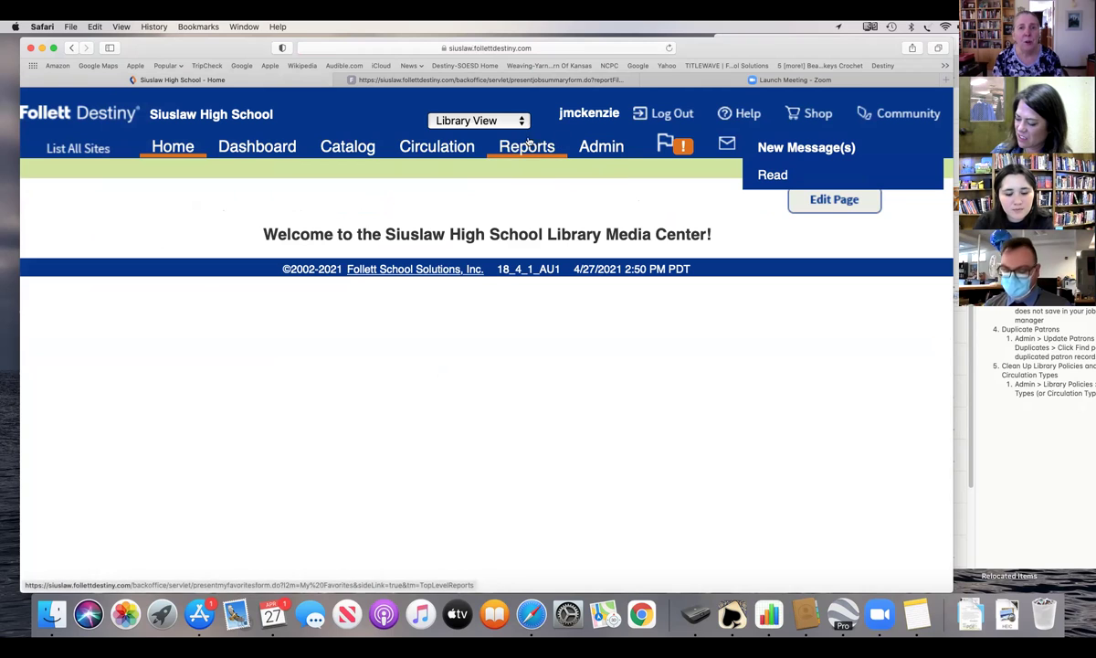
Open the high school's Patron Names report setup and view the patron types available for limiting the report.
click(499, 144)
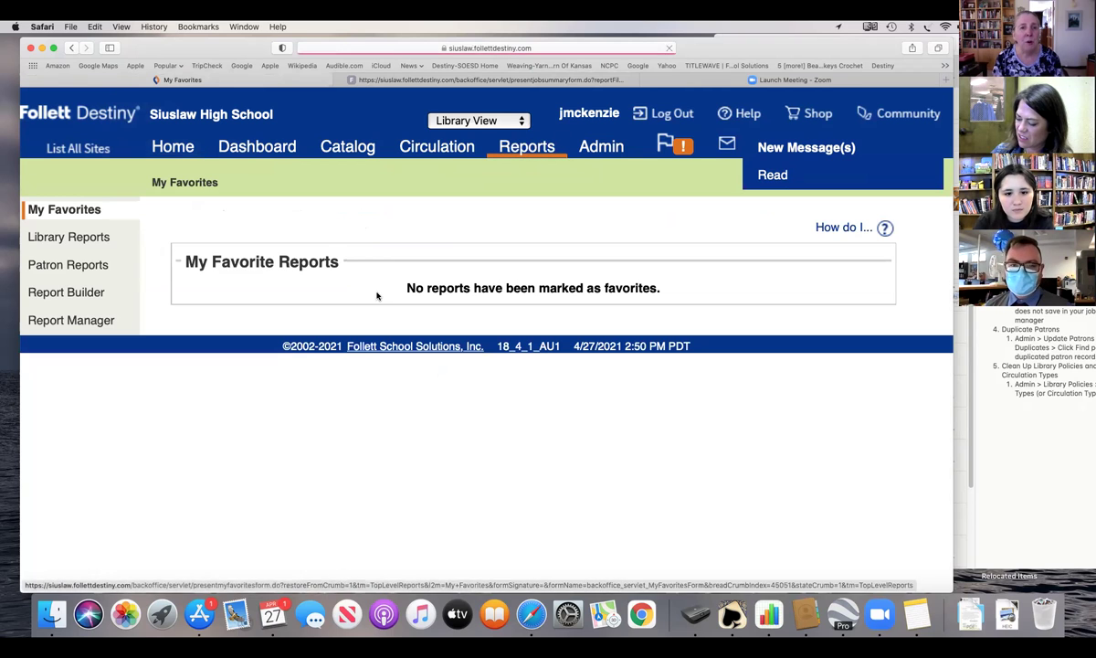
click(80, 265)
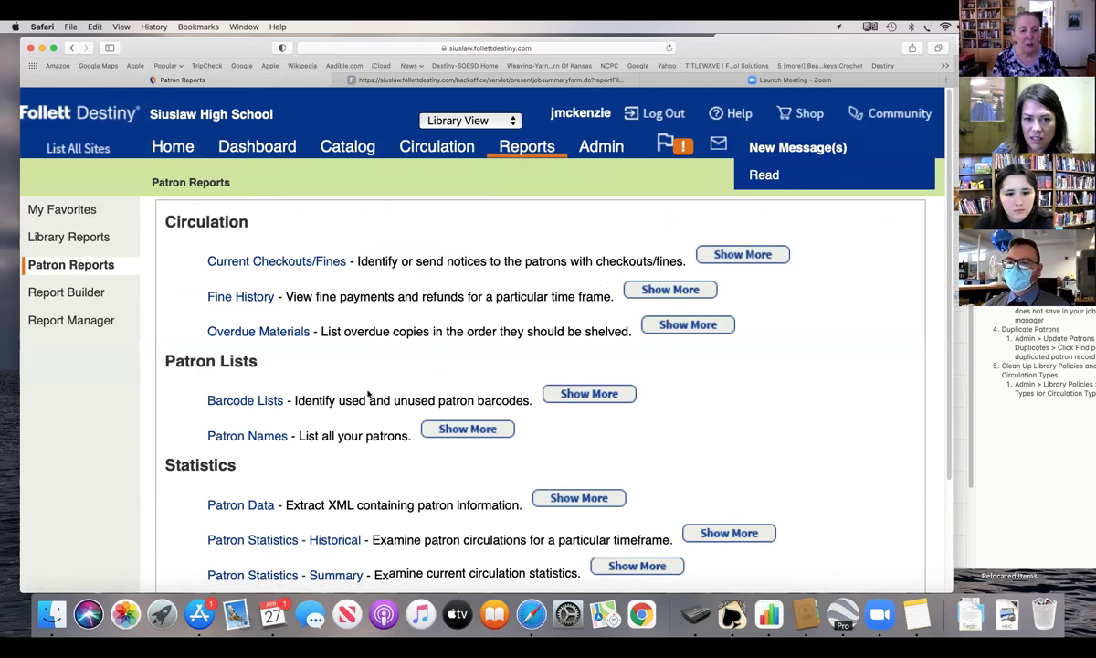
scroll(365, 392, down, 3)
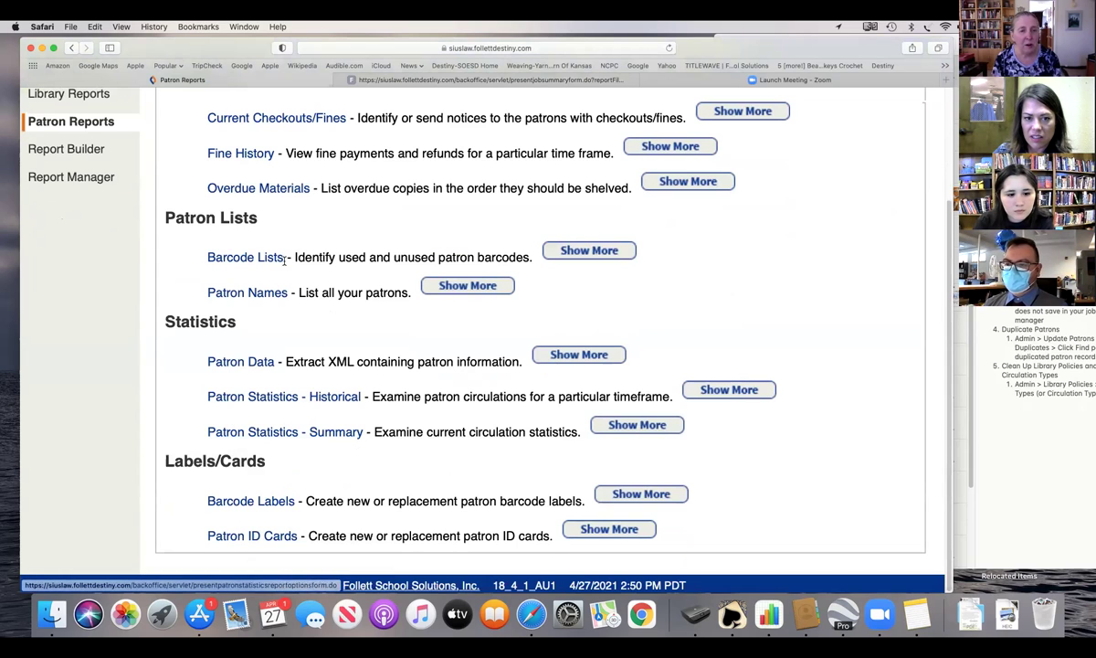
click(258, 293)
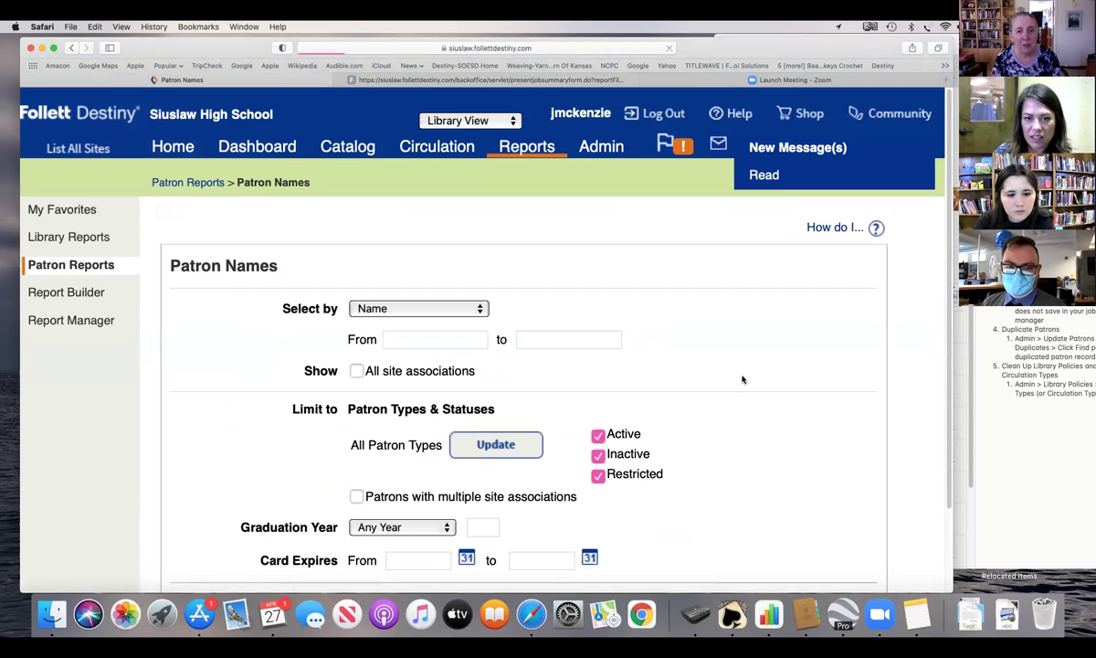
click(494, 444)
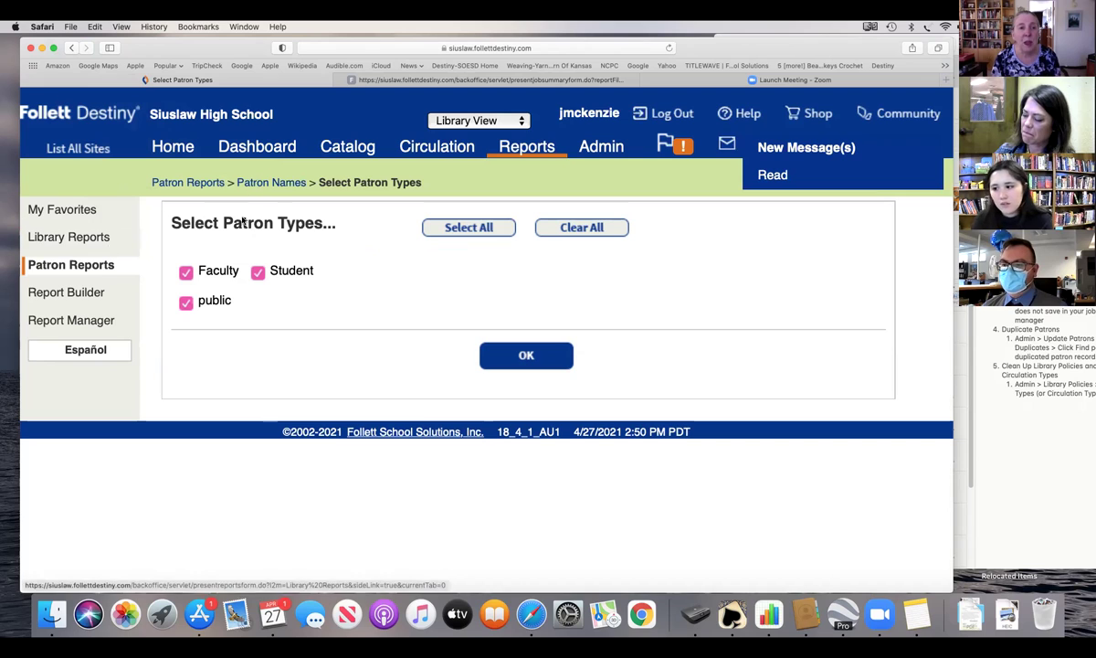
Switch to Siuslaw Middle School and check the patron types available in its Patron Names report setup.
click(78, 151)
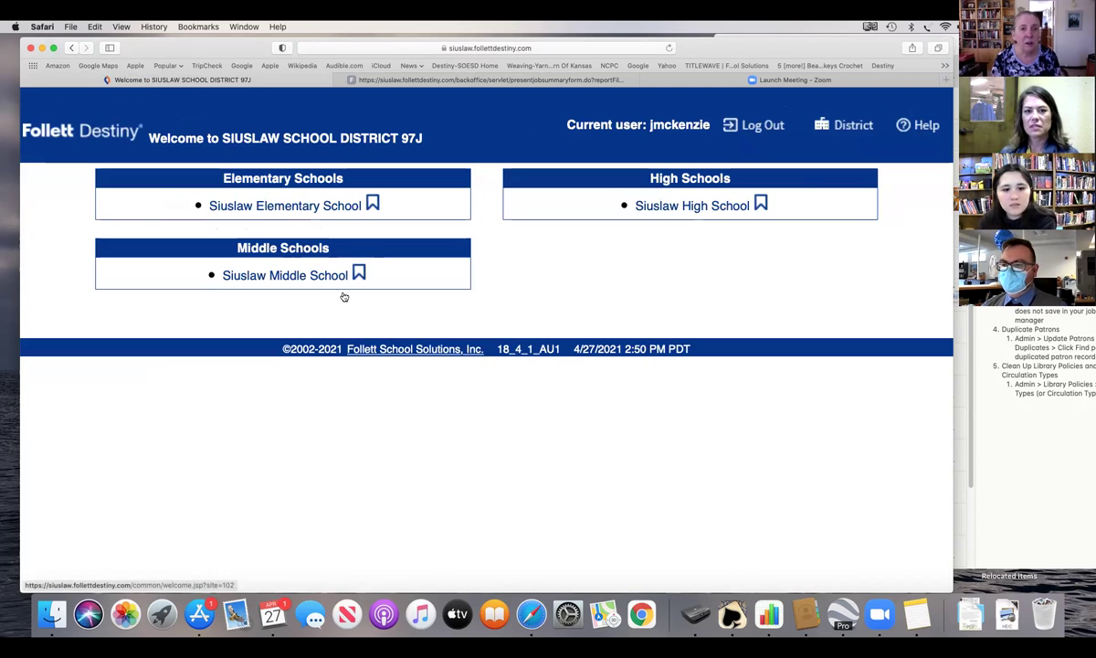
click(311, 279)
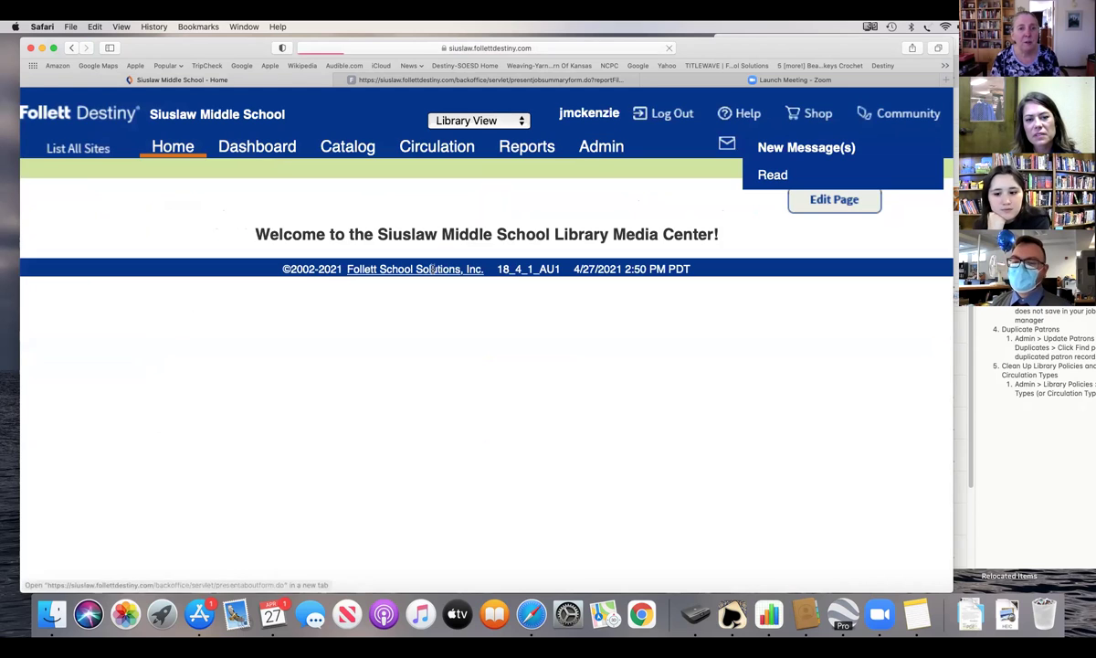
click(526, 146)
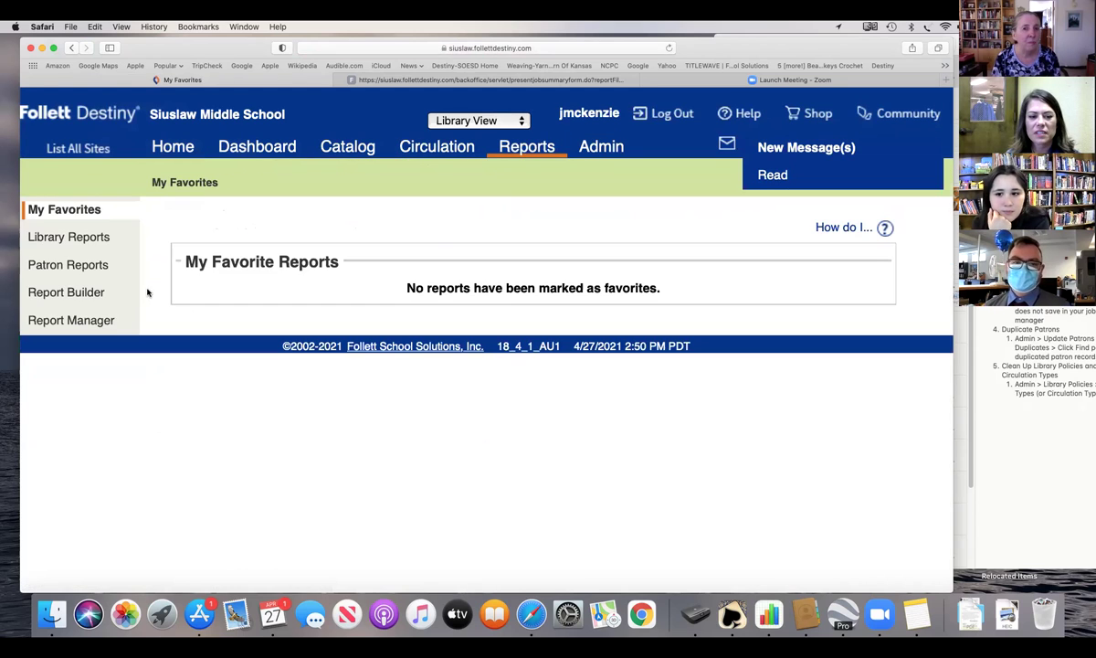
click(71, 271)
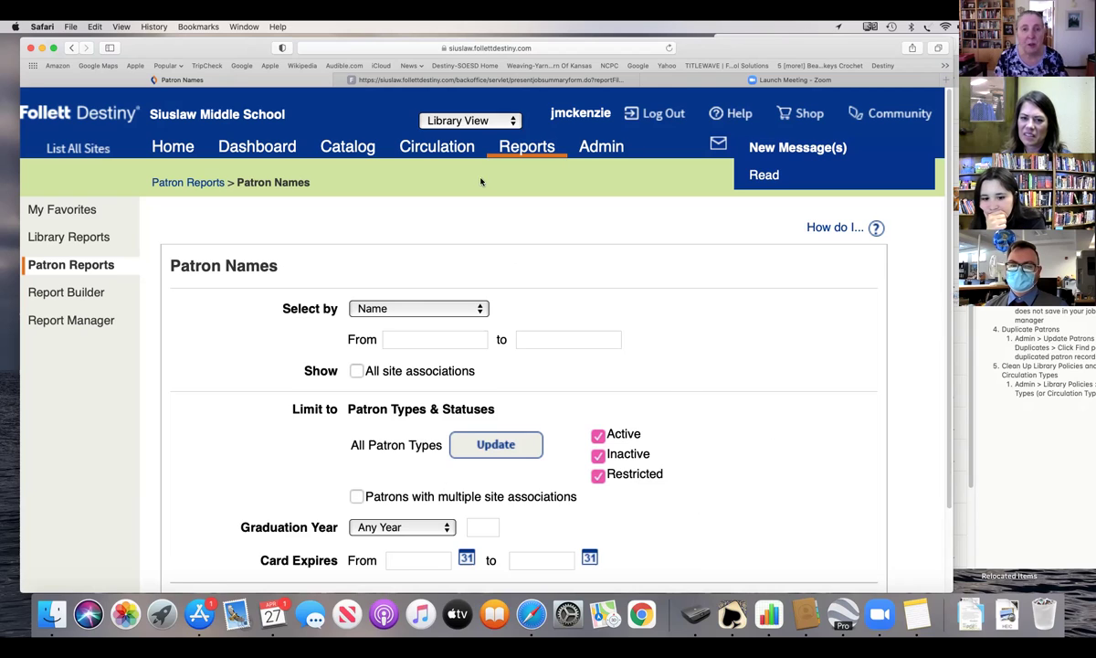
click(482, 445)
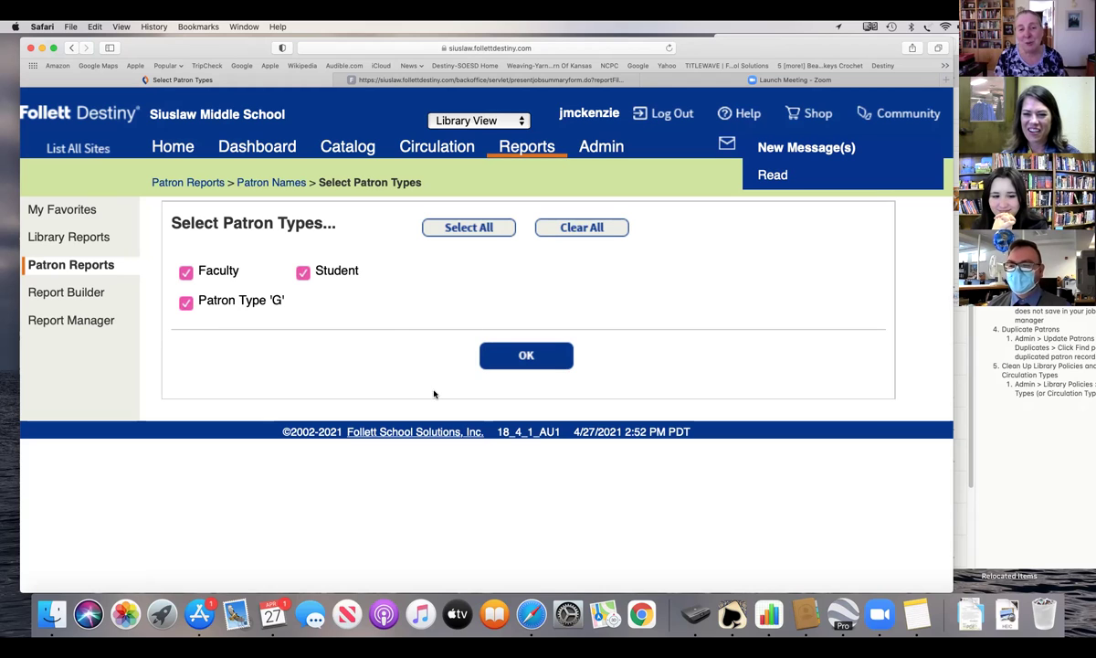
click(531, 358)
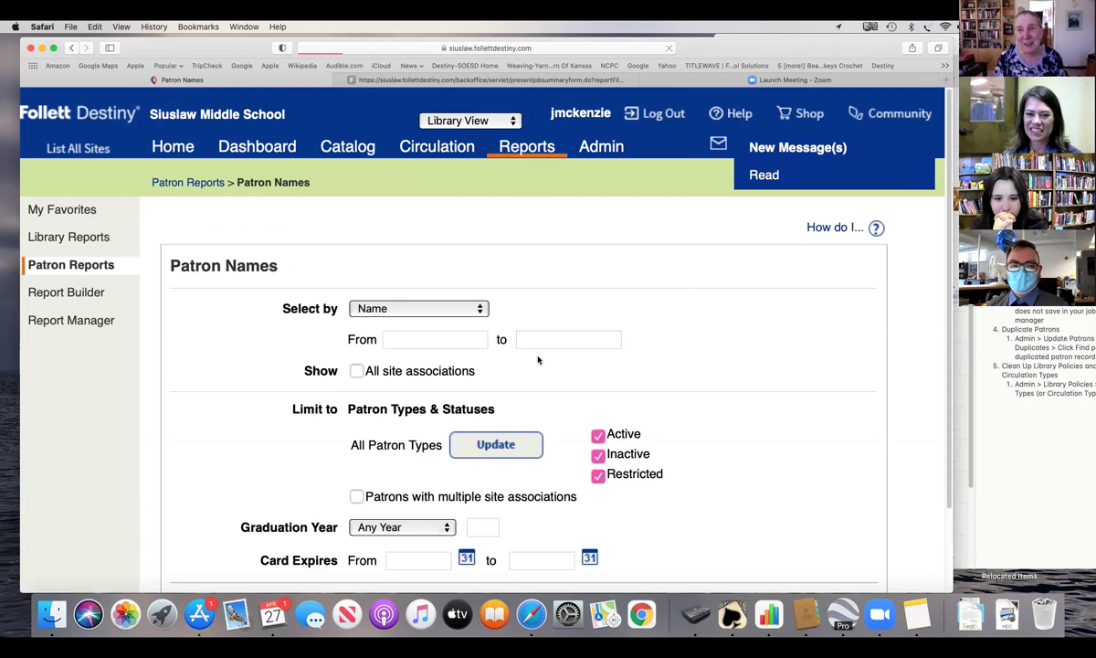
Open the middle school's Library Policies and examine the checkout, hold and loan settings of each patron type.
click(600, 148)
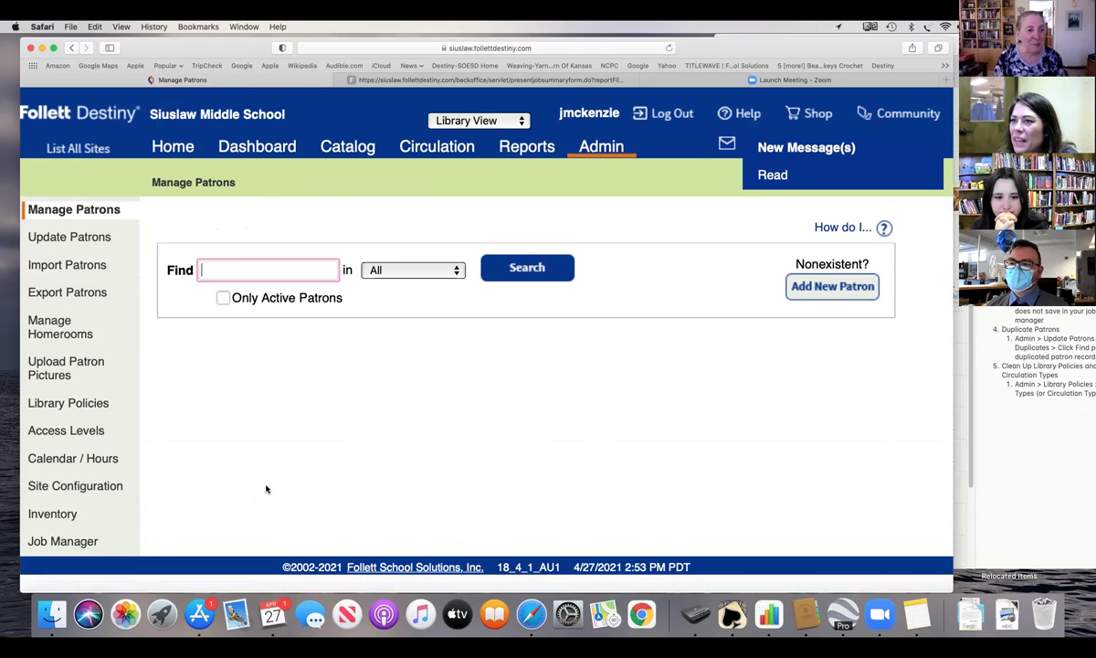
click(57, 405)
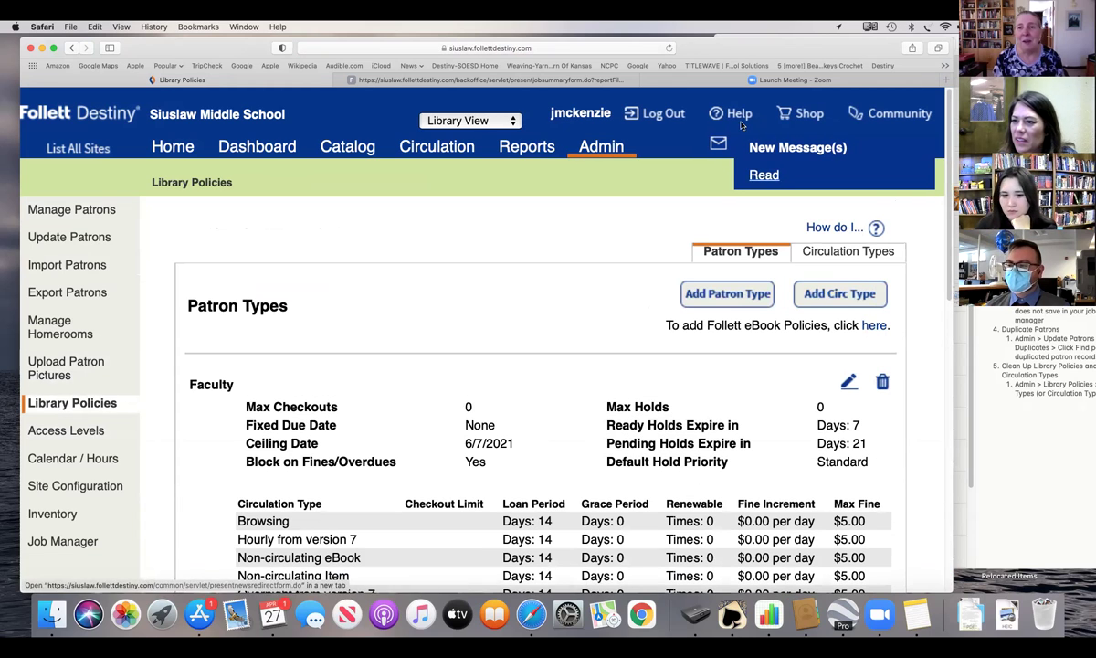
scroll(953, 217, down, 1)
drag(952, 217, 972, 375)
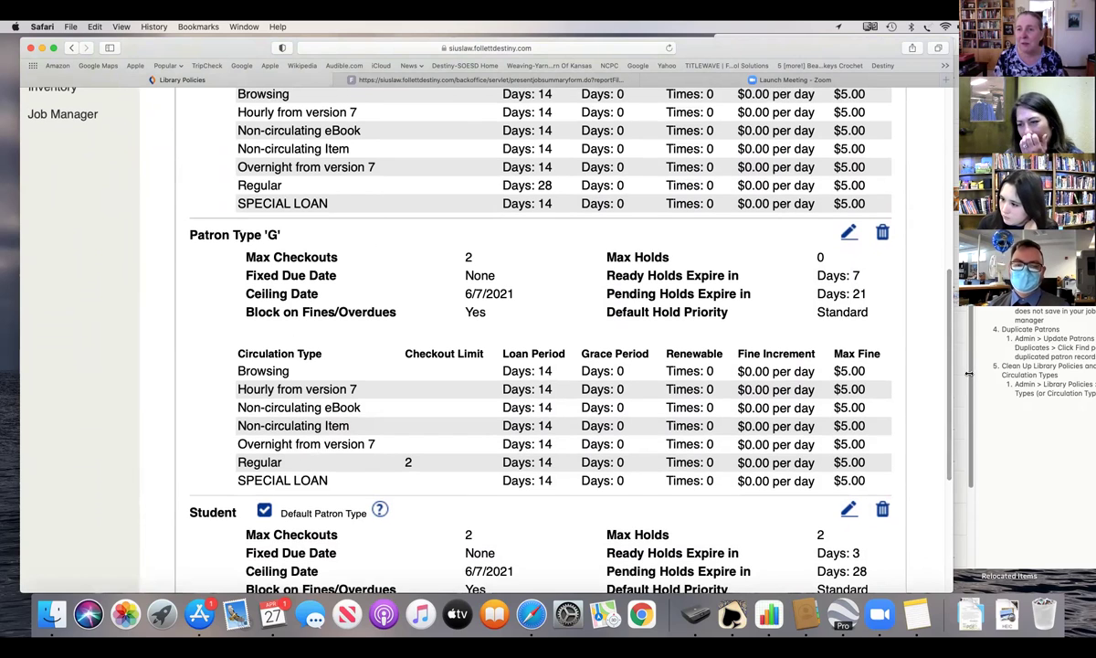
scroll(957, 370, down, 3)
scroll(957, 370, down, 5)
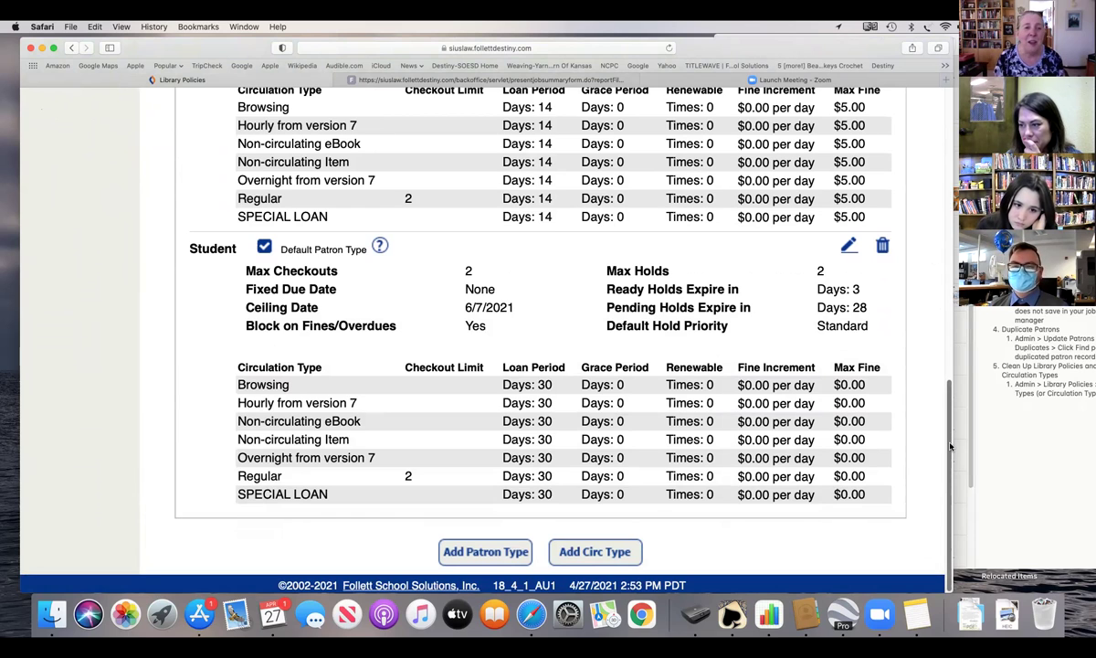
drag(950, 446, 939, 400)
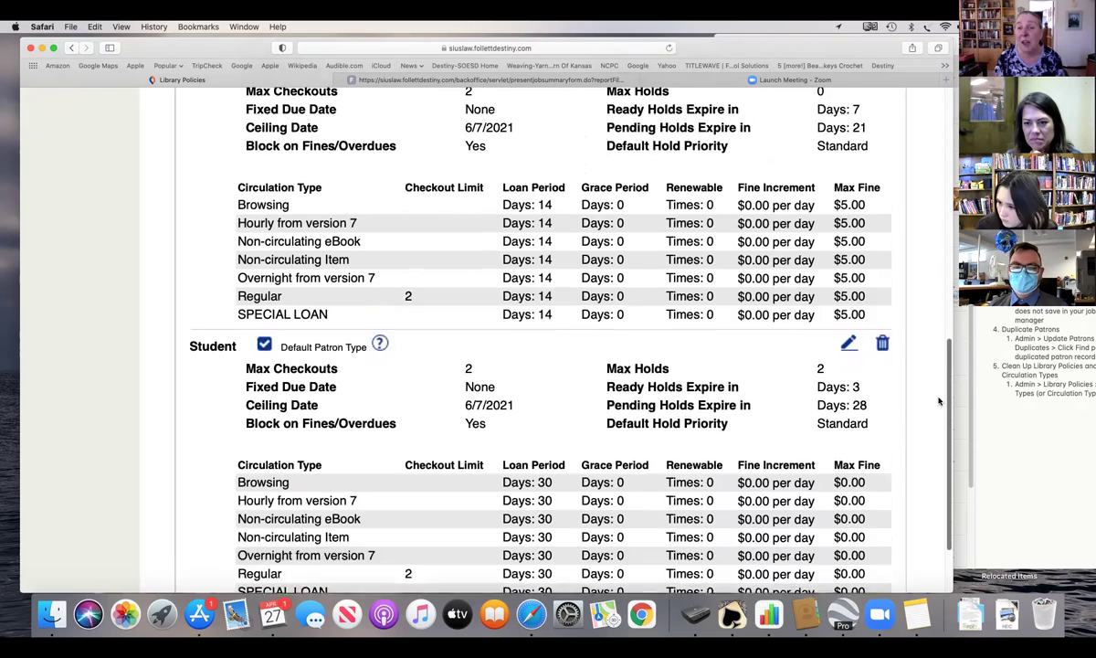
scroll(932, 411, up, 1)
scroll(920, 457, down, 3)
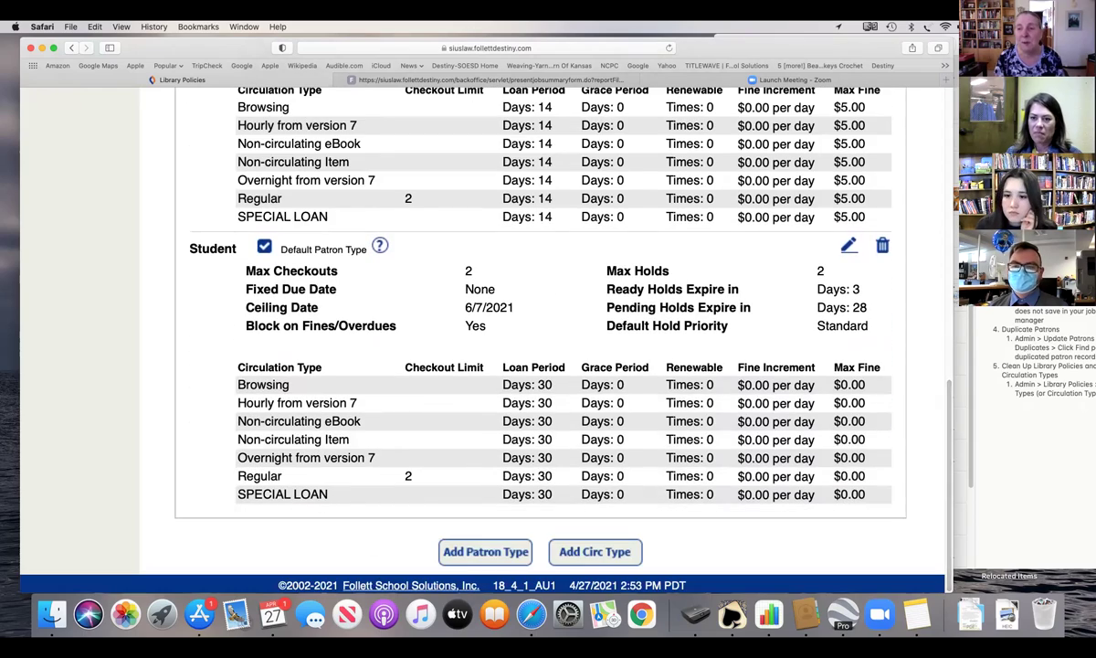
scroll(945, 324, up, 5)
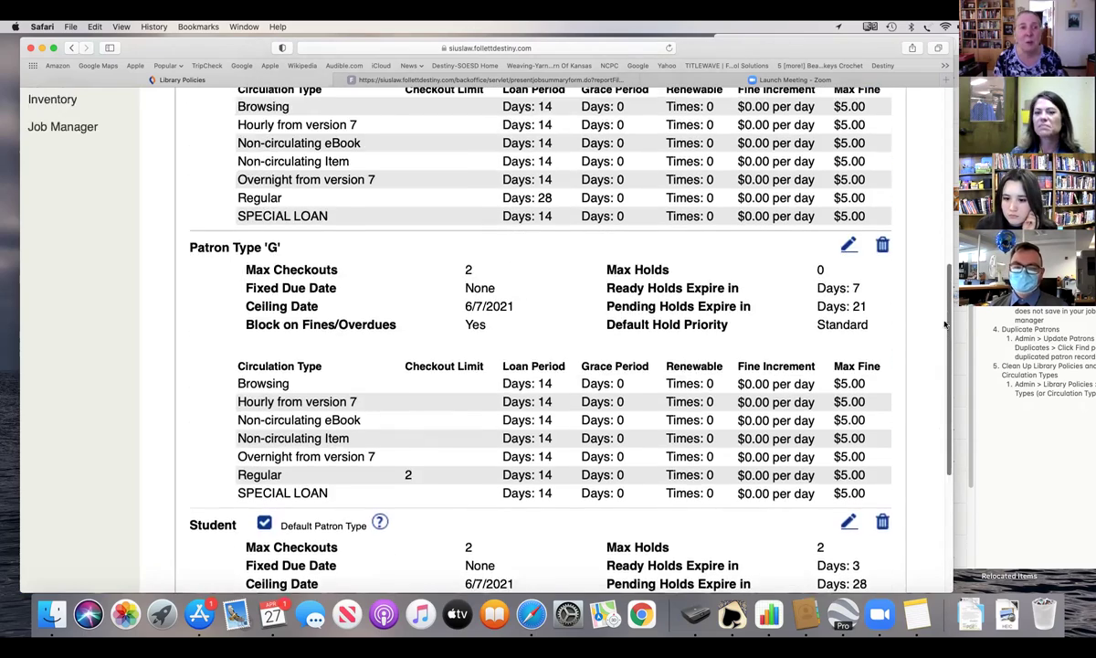
scroll(937, 283, up, 4)
scroll(921, 348, down, 5)
scroll(921, 345, up, 1)
scroll(921, 343, down, 1)
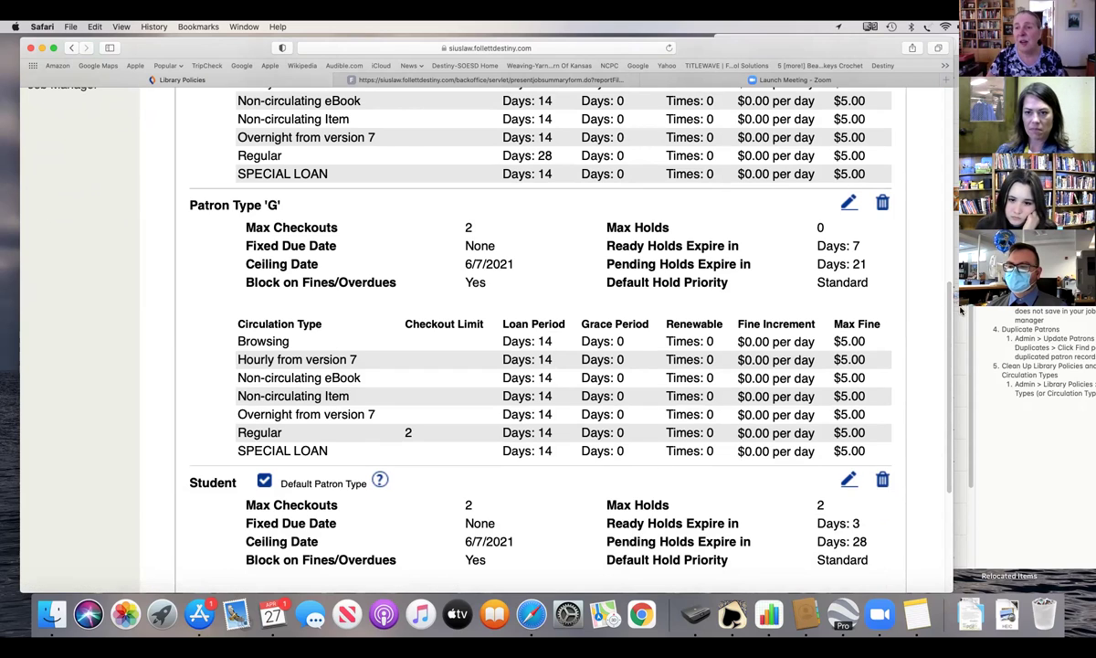
drag(950, 326, 948, 189)
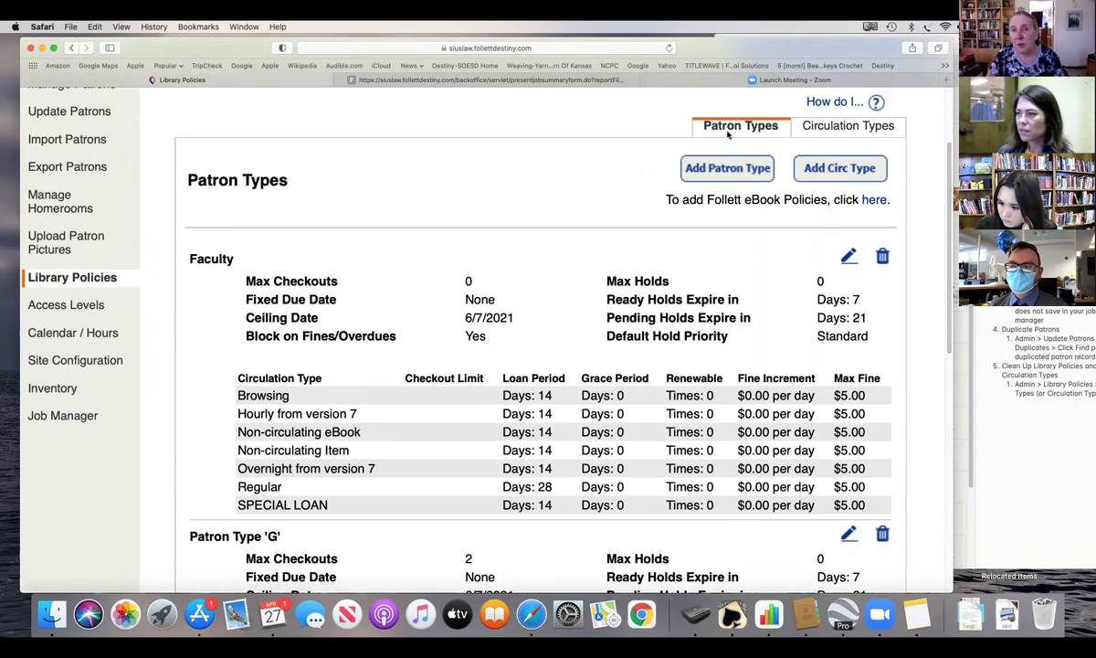
Examine the default settings and the faculty and student loan rules of each circulation type in the Library Policies.
click(841, 127)
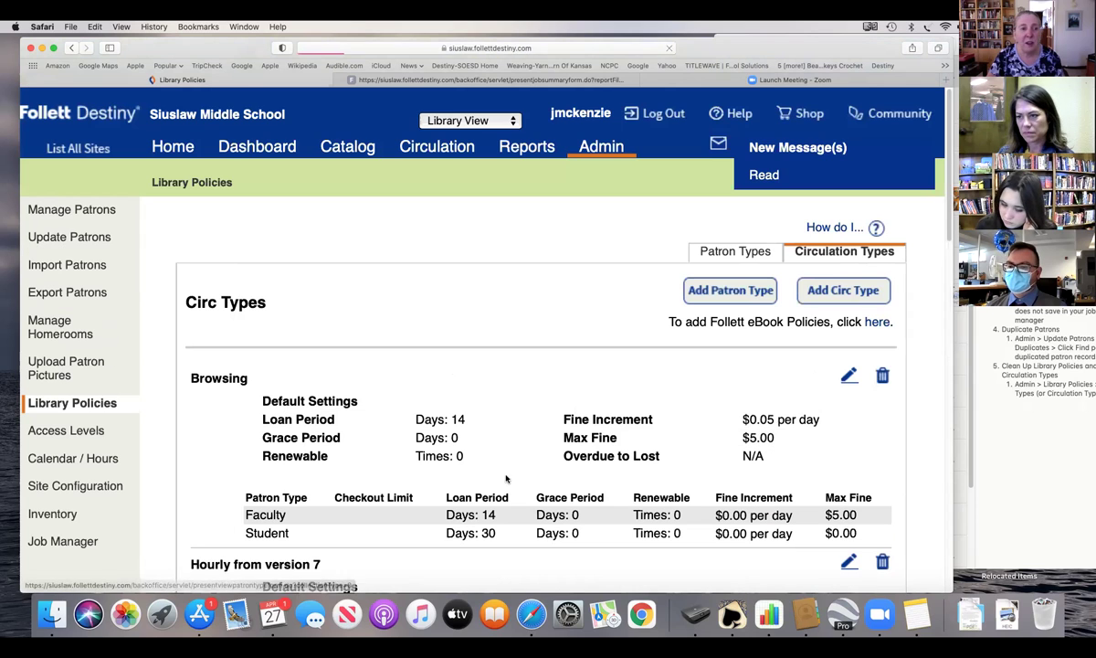
scroll(549, 476, down, 5)
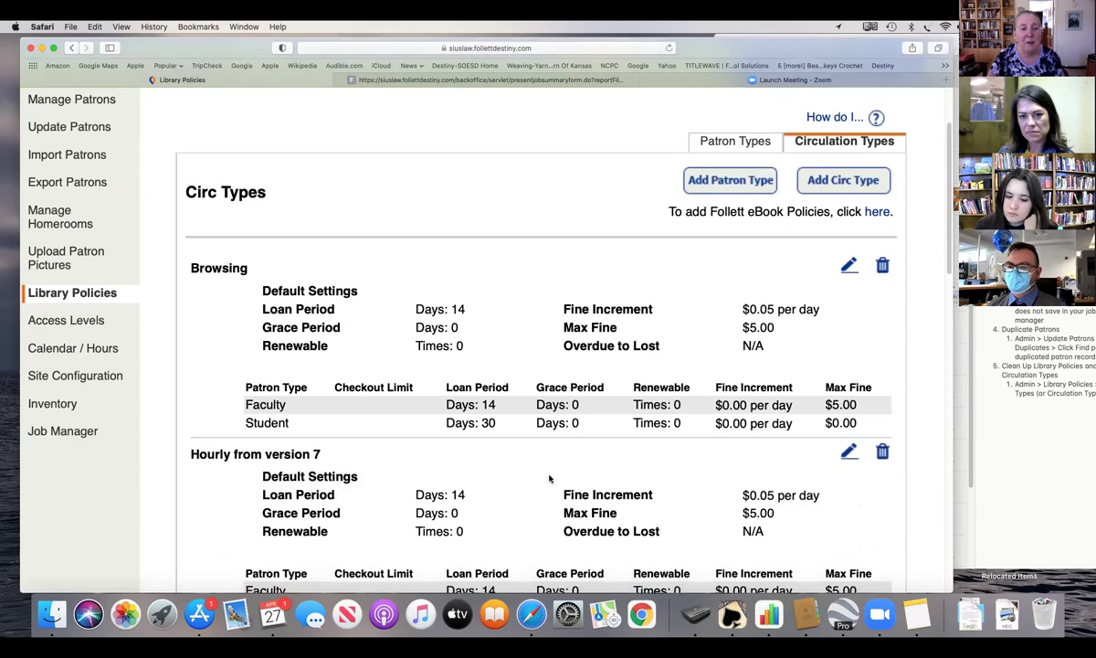
scroll(551, 472, up, 5)
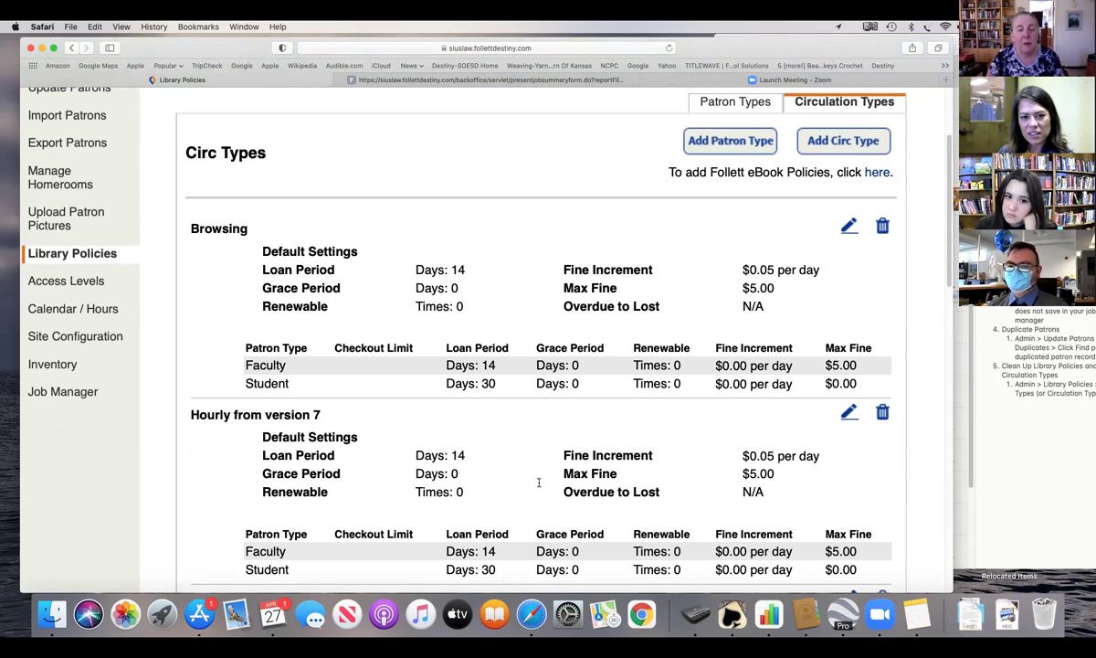
scroll(526, 450, down, 2)
scroll(530, 448, down, 2)
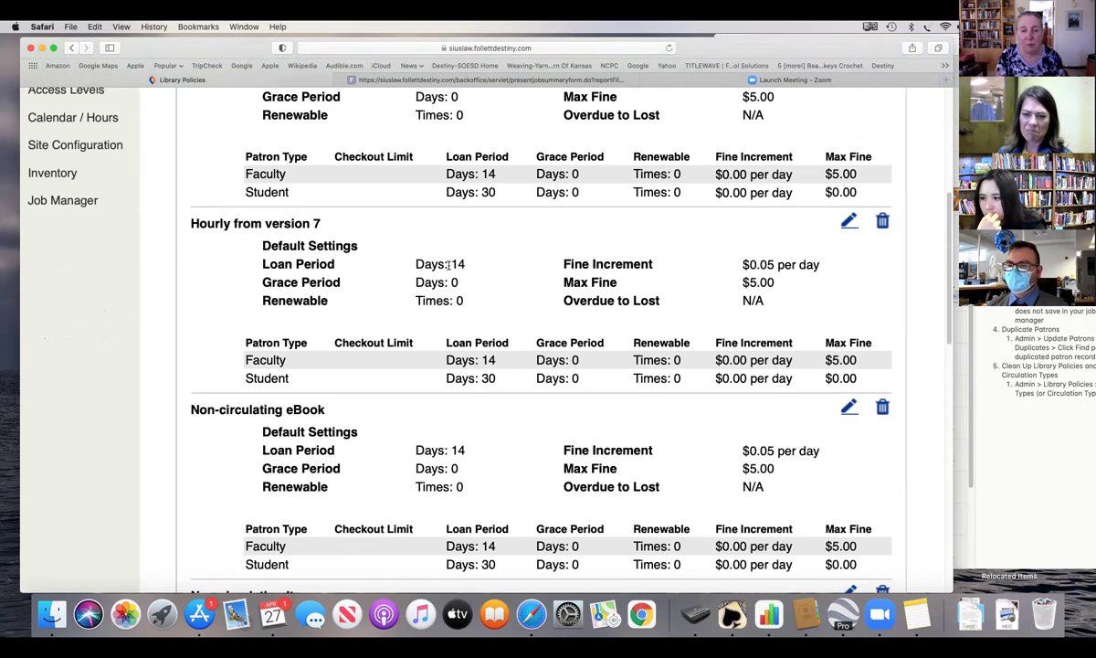
scroll(448, 429, down, 3)
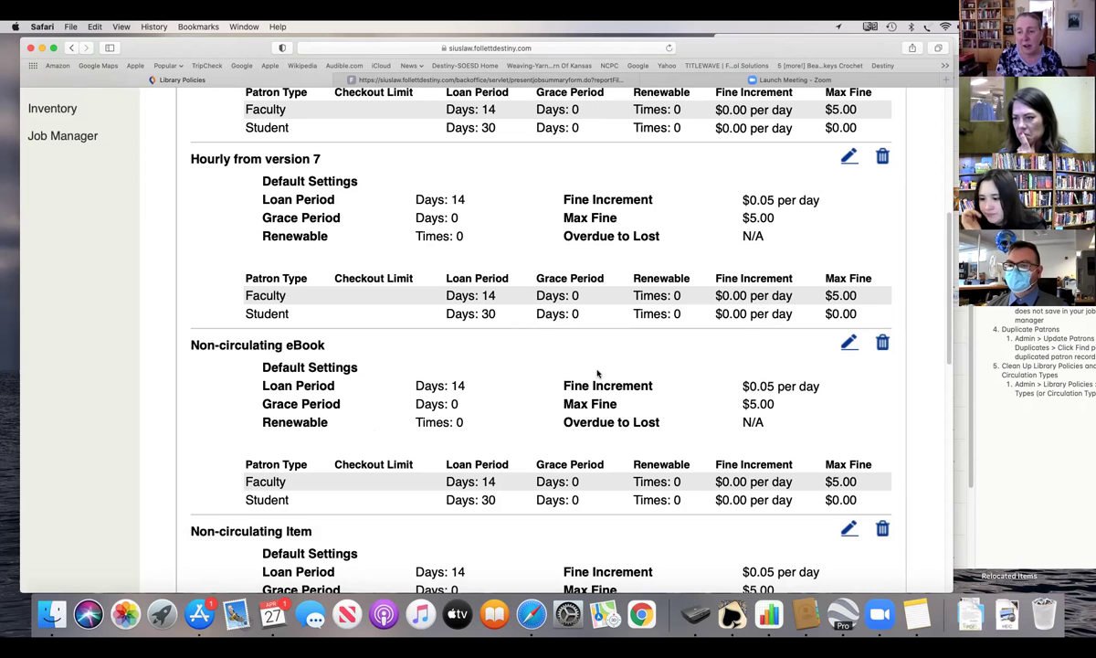
scroll(450, 448, down, 5)
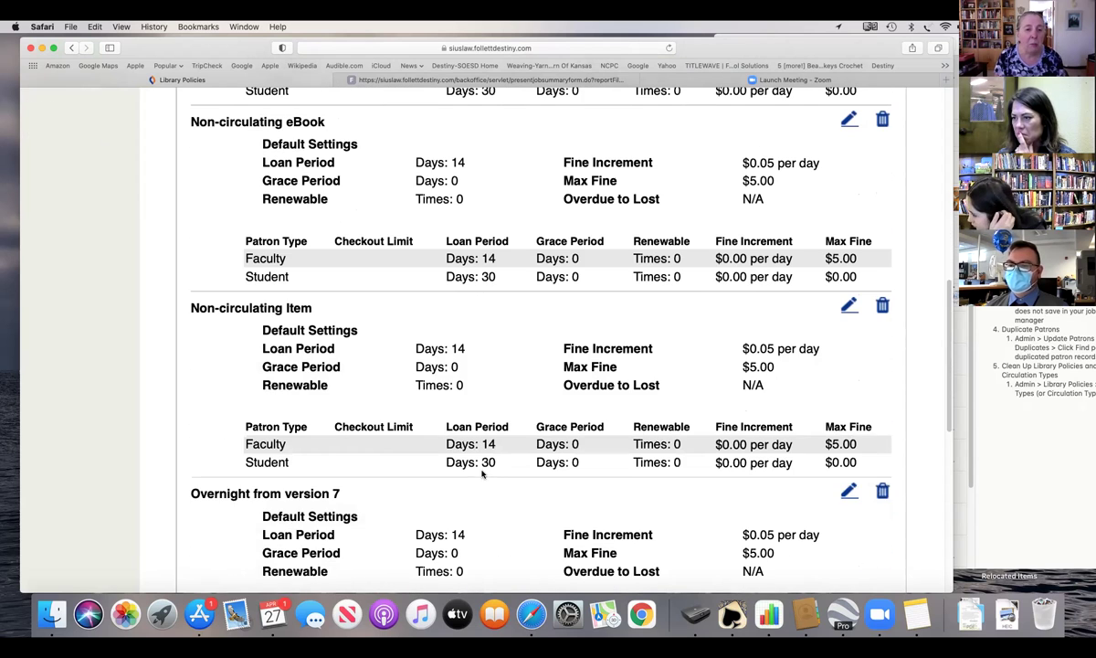
scroll(578, 399, down, 8)
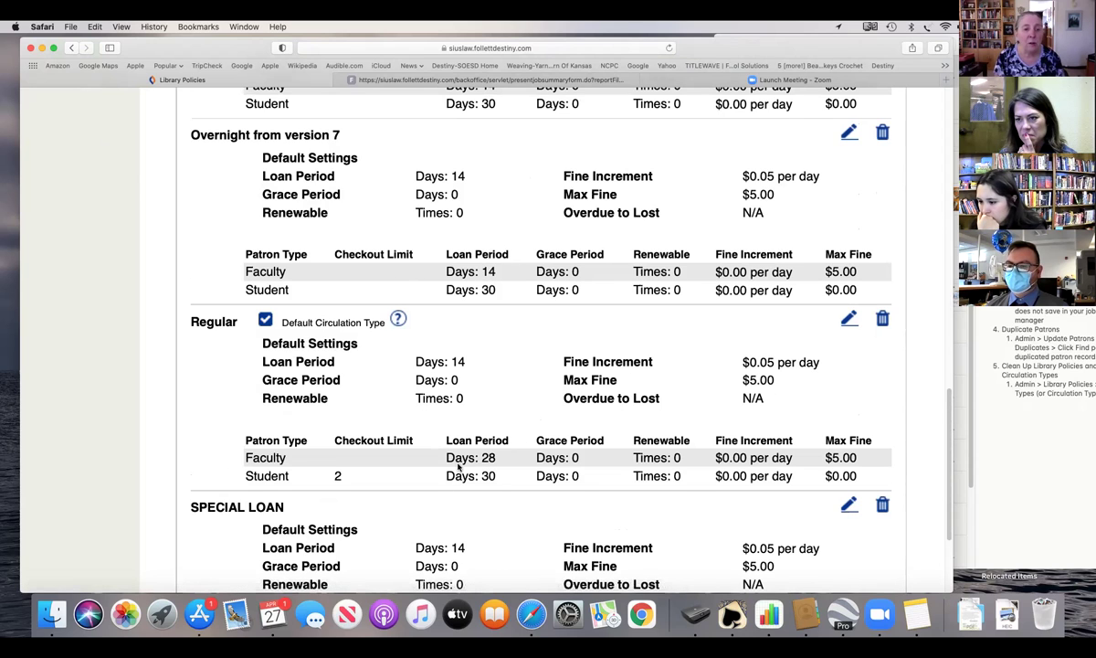
scroll(457, 464, down, 2)
scroll(462, 452, down, 2)
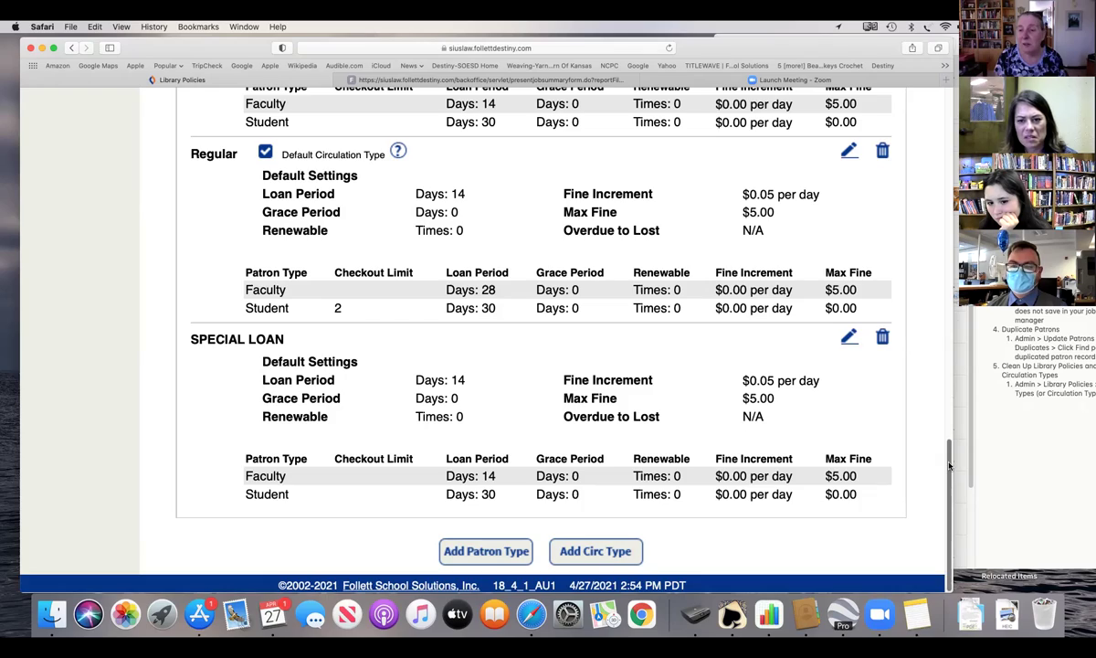
drag(948, 465, 924, 186)
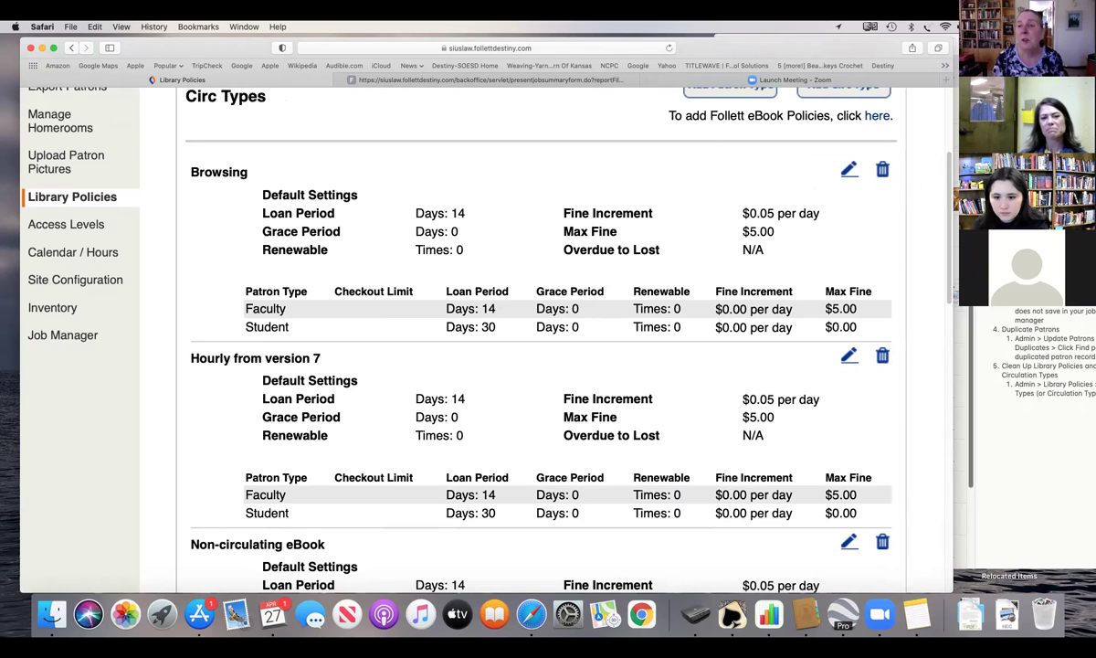
Open the middle school's Patron Names report setup again and recheck the patron types it can be limited to.
scroll(947, 215, up, 1)
scroll(948, 214, up, 3)
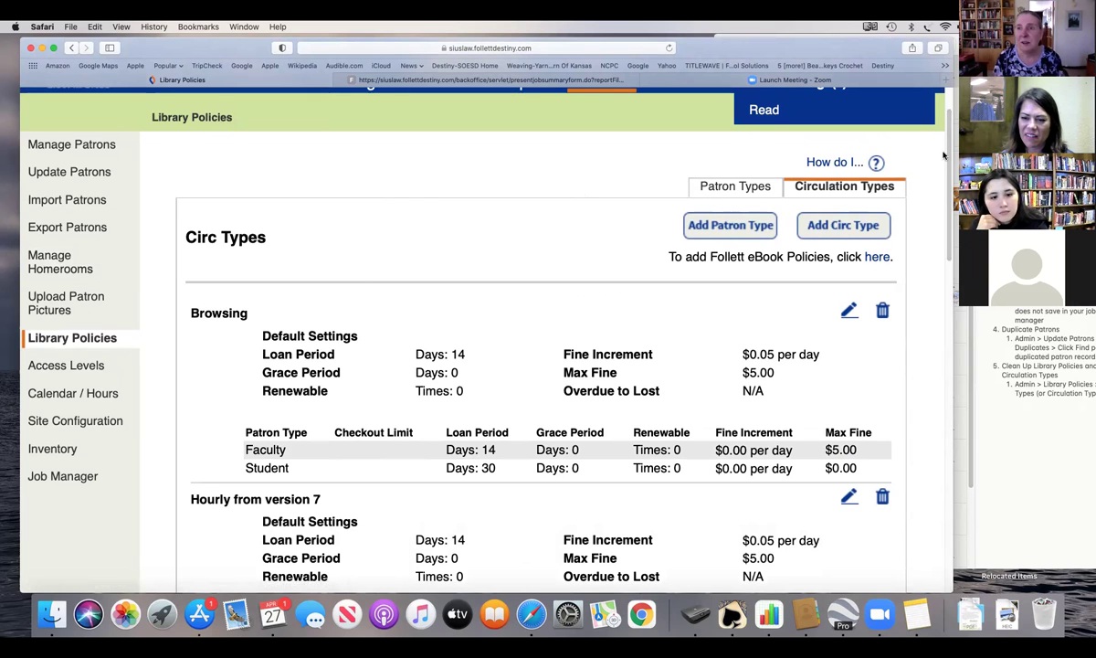
scroll(945, 146, up, 2)
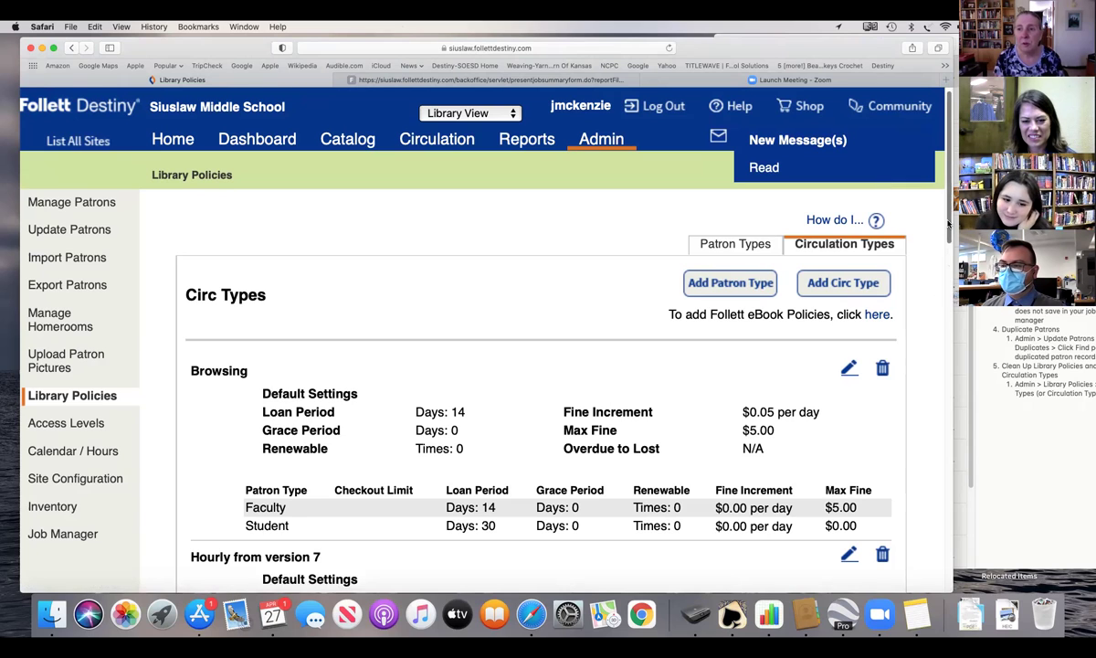
scroll(827, 176, down, 1)
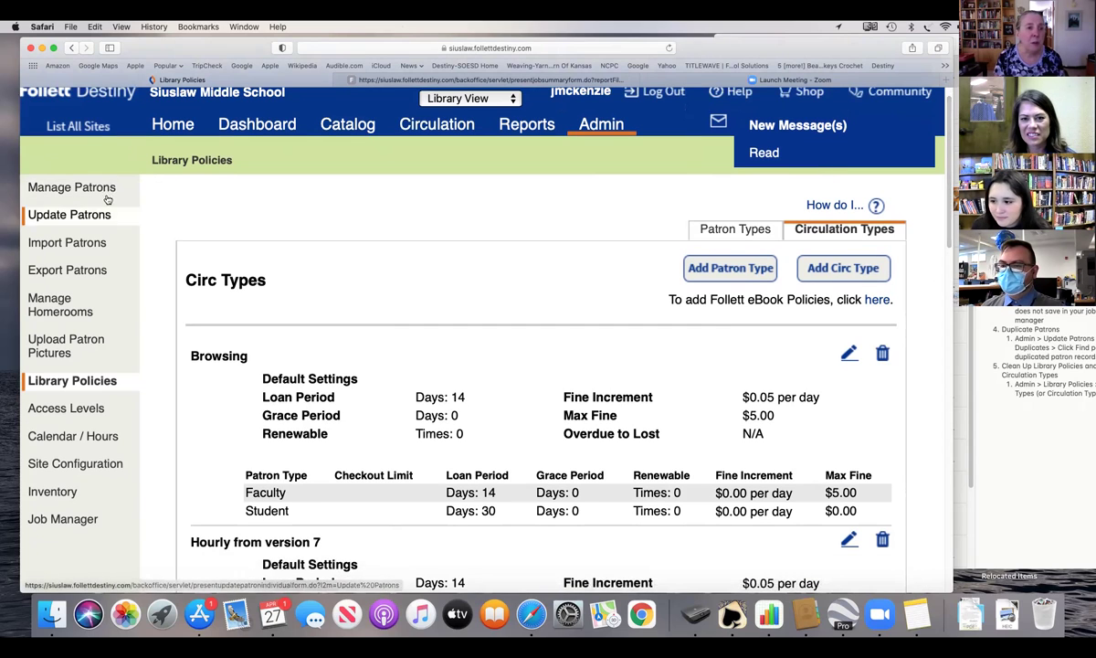
click(498, 128)
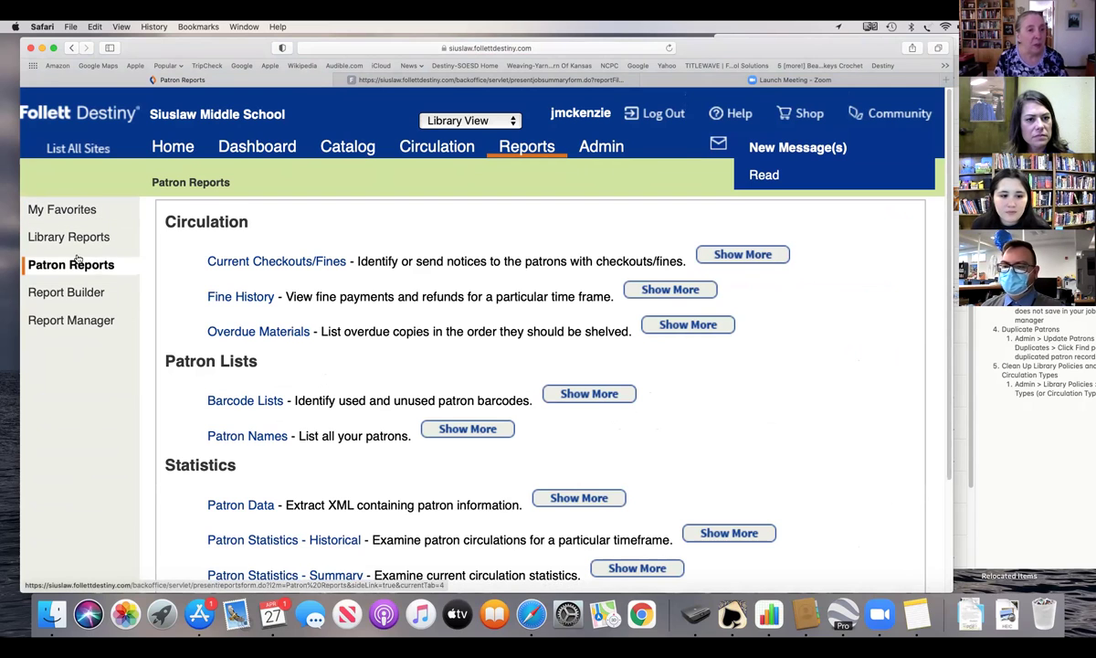
scroll(296, 503, down, 2)
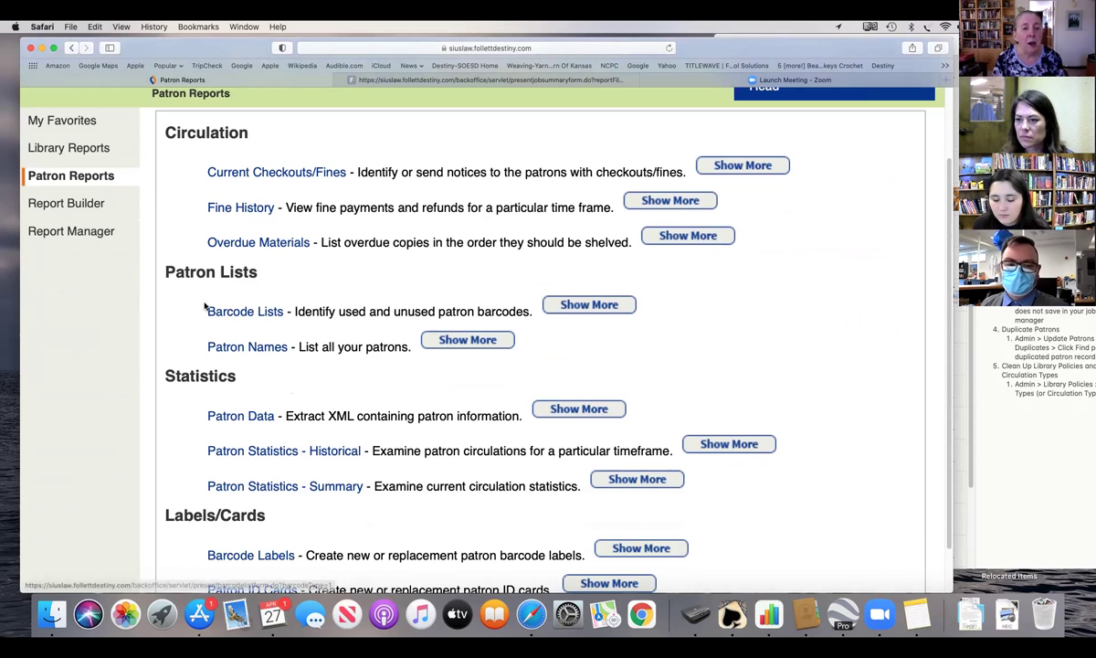
click(255, 349)
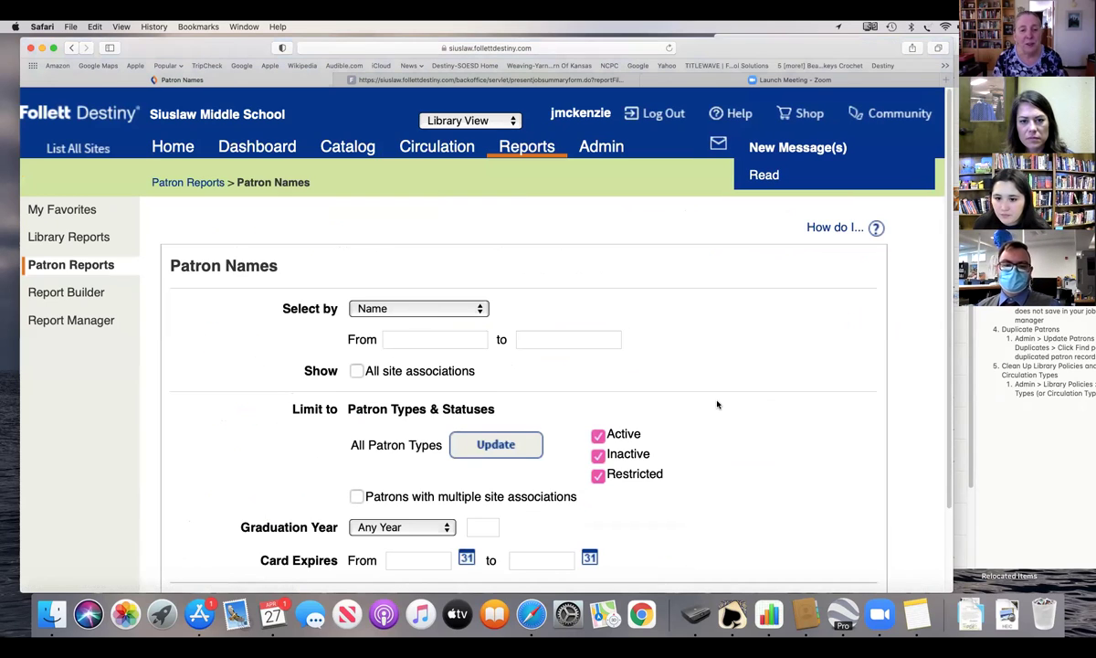
scroll(716, 402, down, 3)
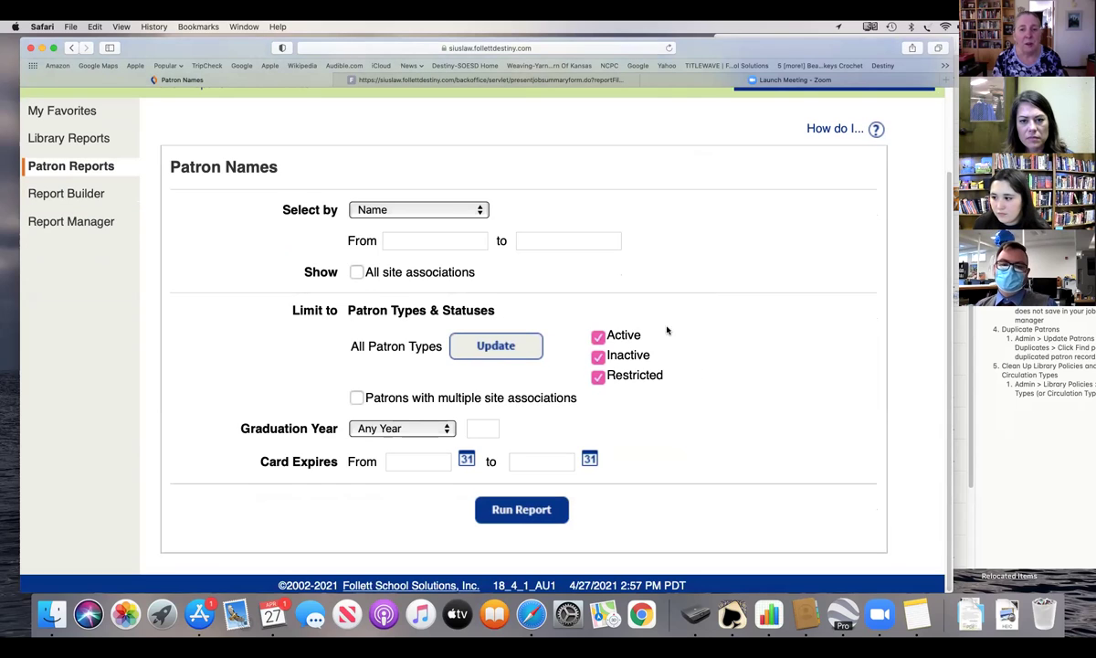
click(488, 356)
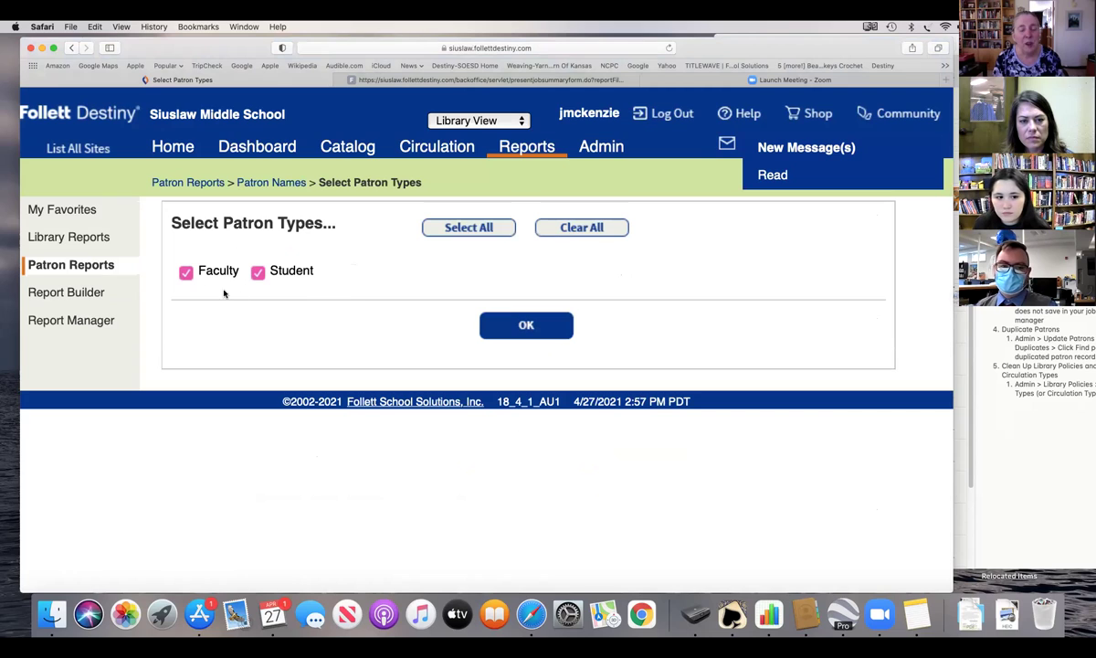
click(274, 184)
Switch to Siuslaw Elementary School and open the patron type selection of its Patron Names report.
click(96, 136)
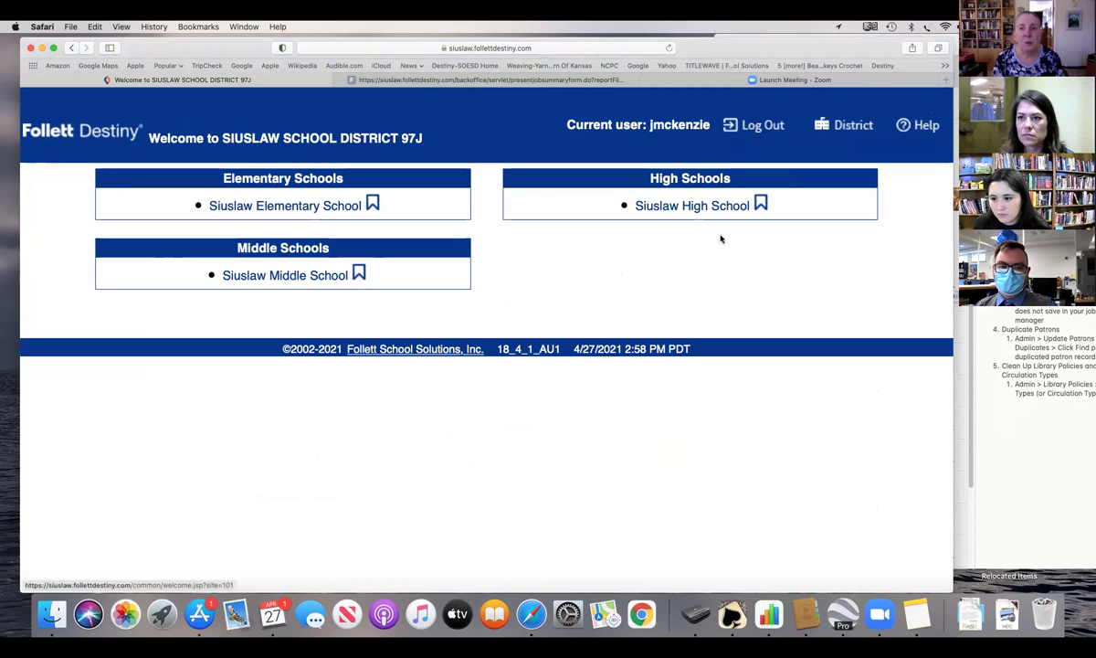
click(267, 210)
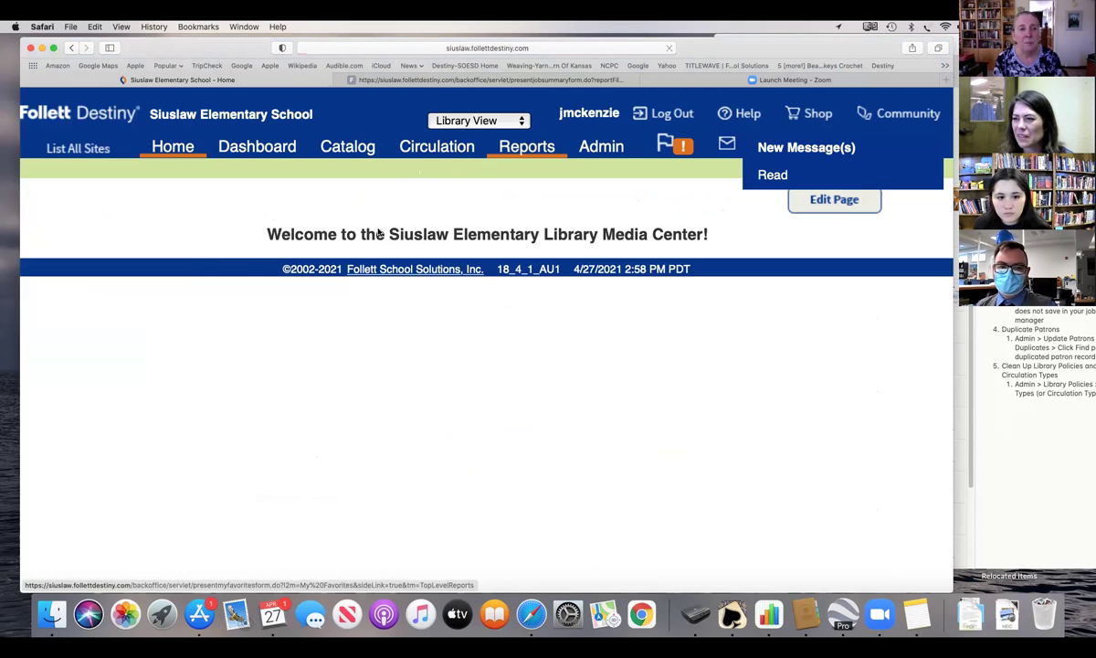
click(524, 149)
click(80, 264)
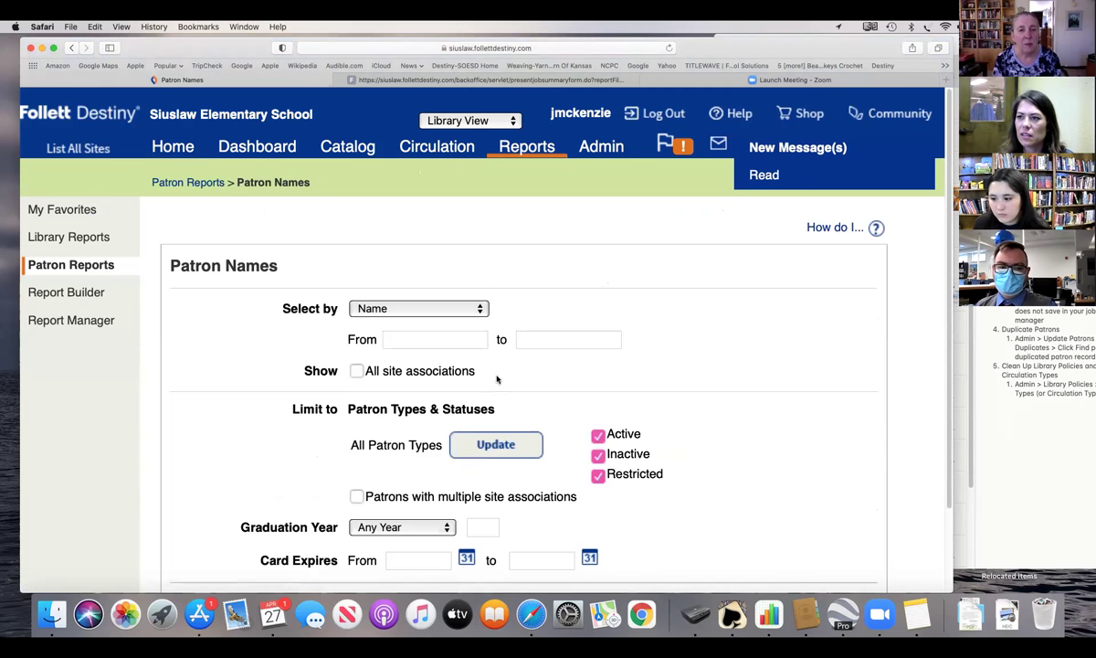
click(480, 445)
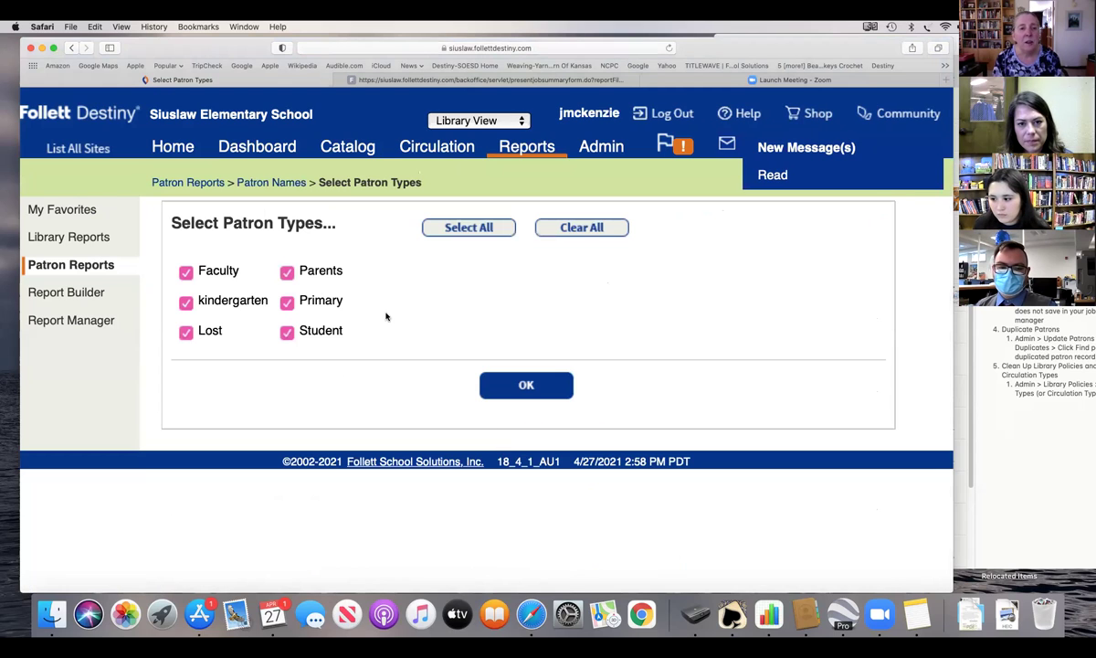
Limit the elementary school's Patron Names report to the Parents patron type only.
click(287, 302)
click(287, 334)
click(186, 332)
click(186, 302)
click(186, 272)
click(525, 385)
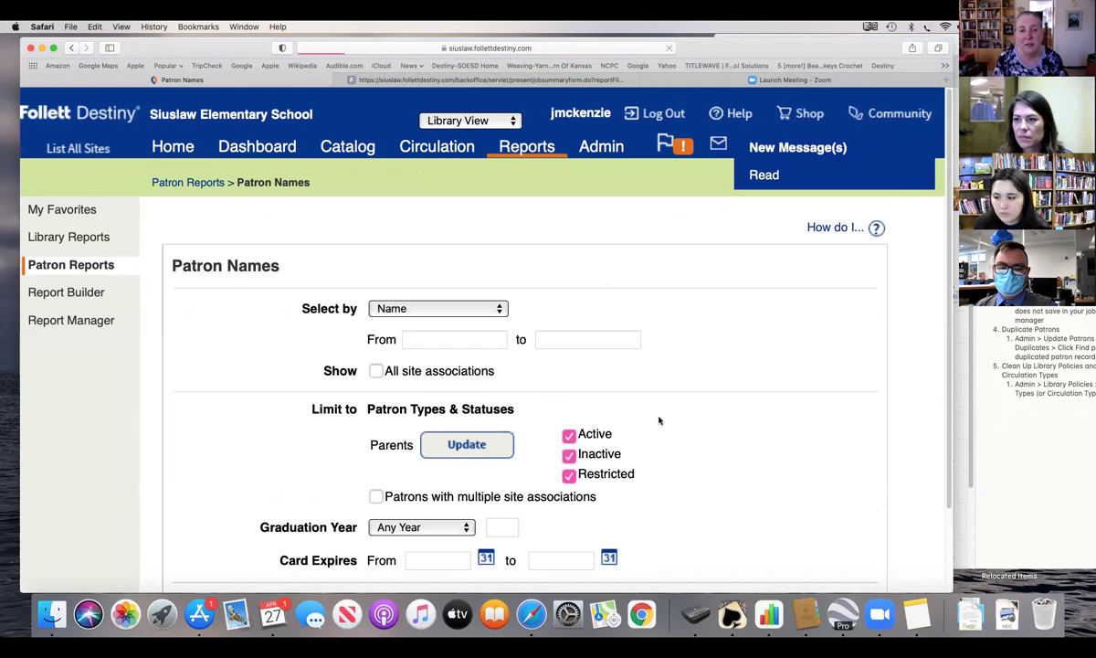
Run the Patron Names report, open the completed report and highlight the graduation year in its first entry.
scroll(744, 399, down, 1)
scroll(744, 399, down, 3)
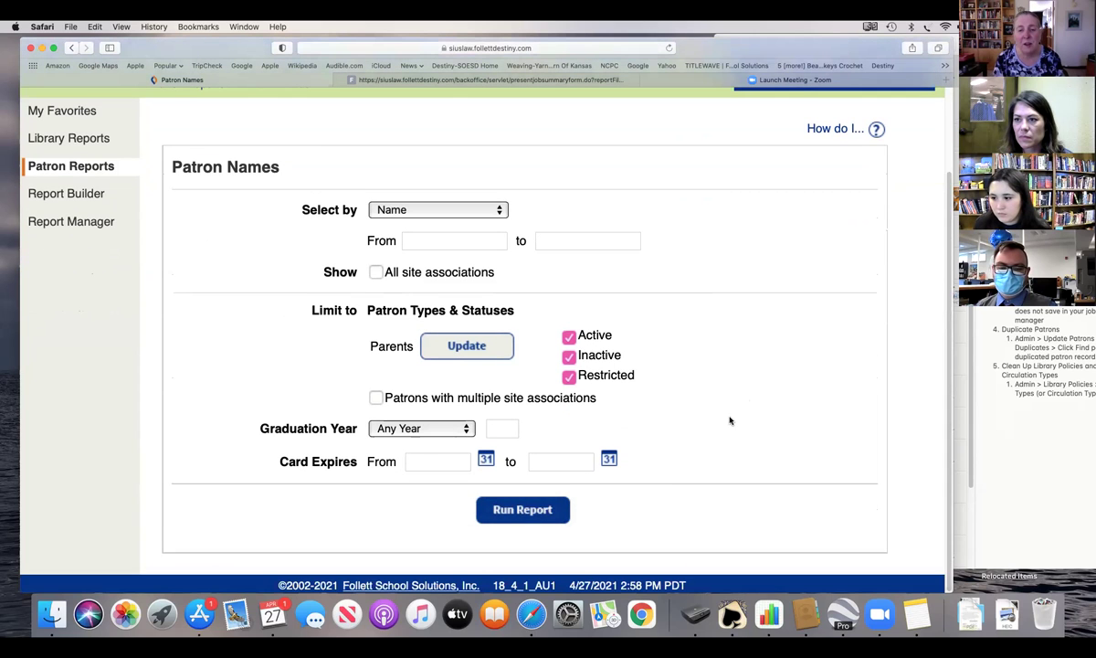
click(526, 507)
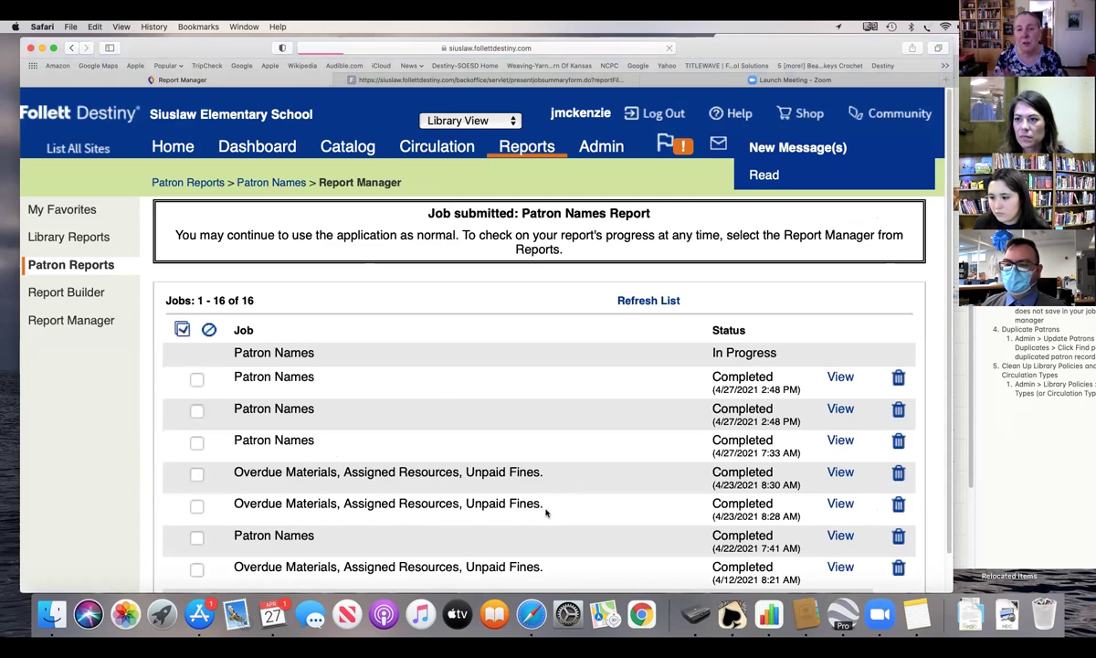
click(642, 309)
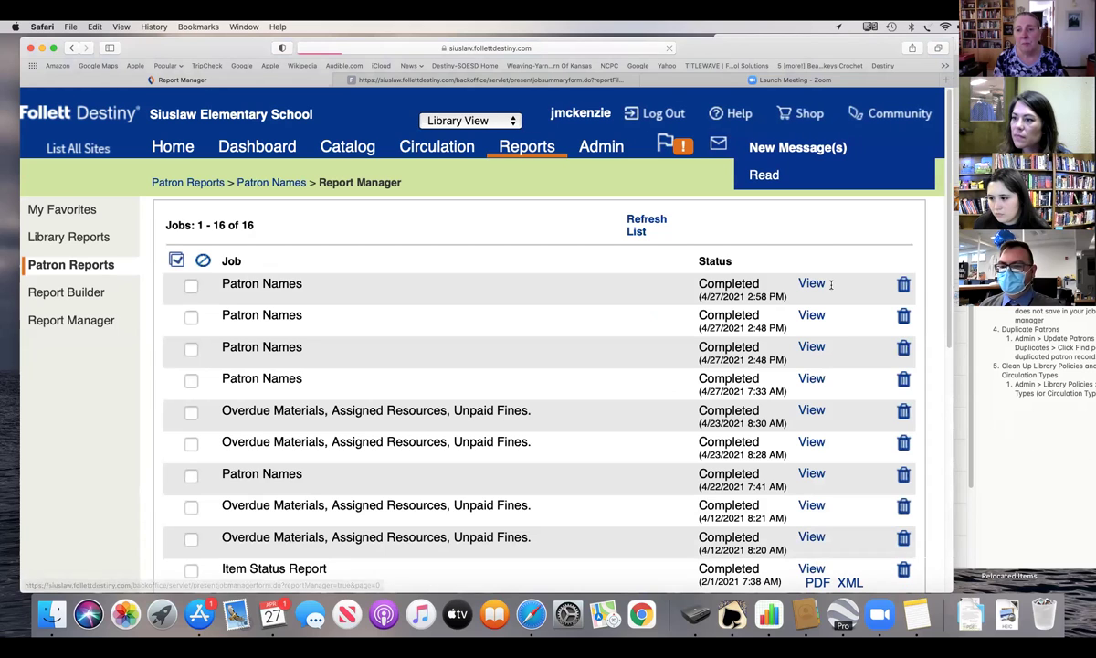
click(807, 284)
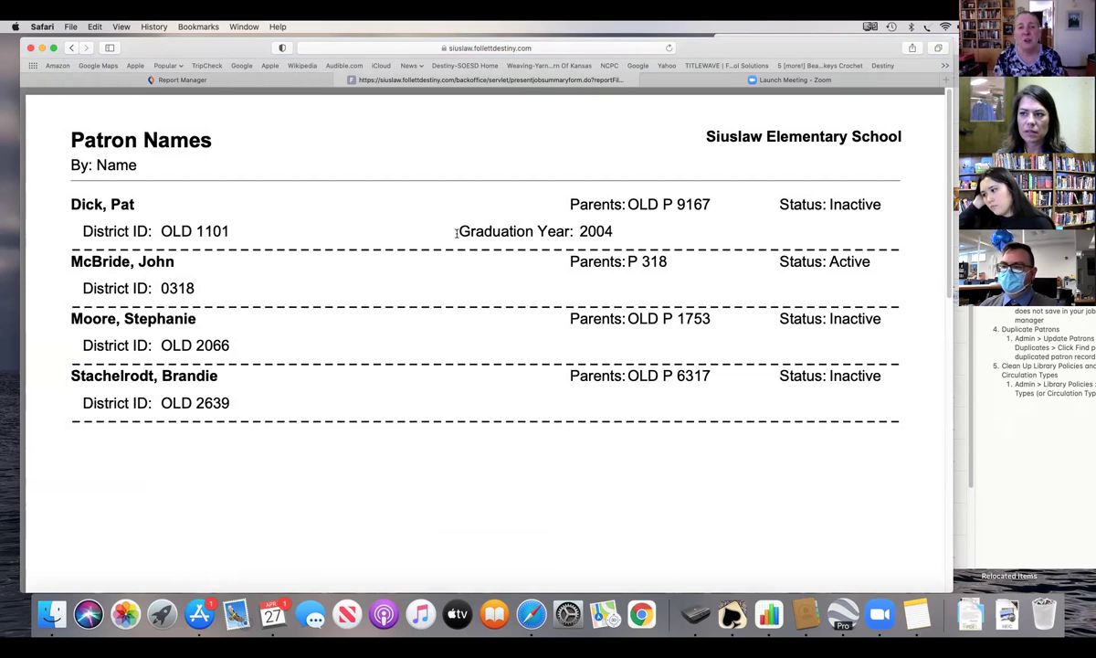
drag(457, 232, 618, 232)
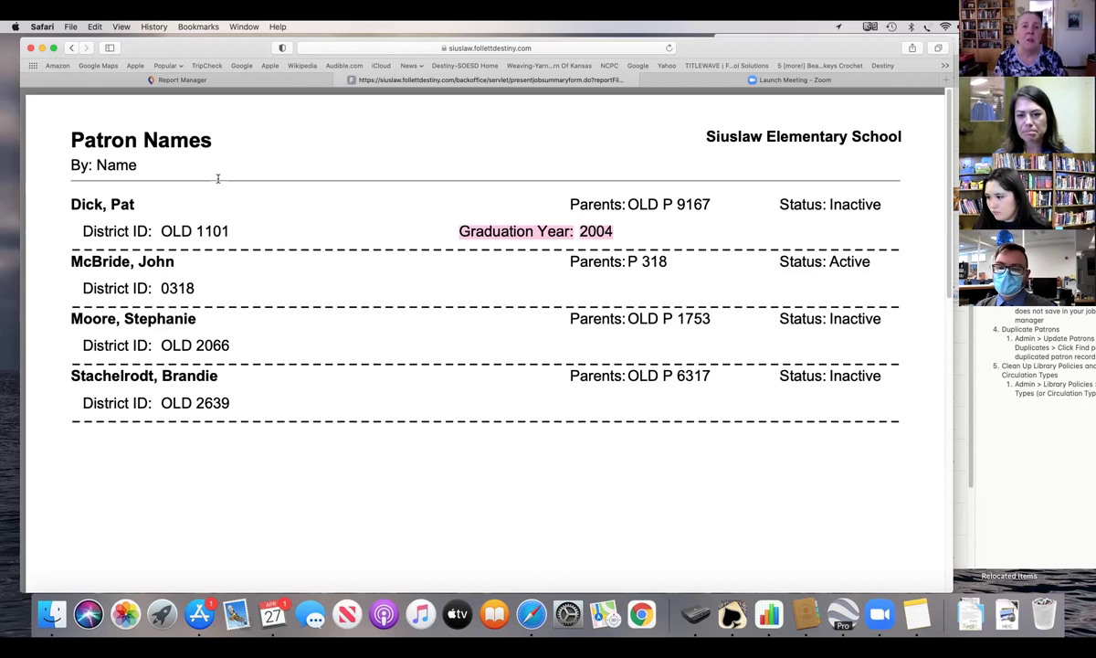
Return from the patron report to the elementary school's Library Reports and open Collection Statistics - Summary.
click(249, 82)
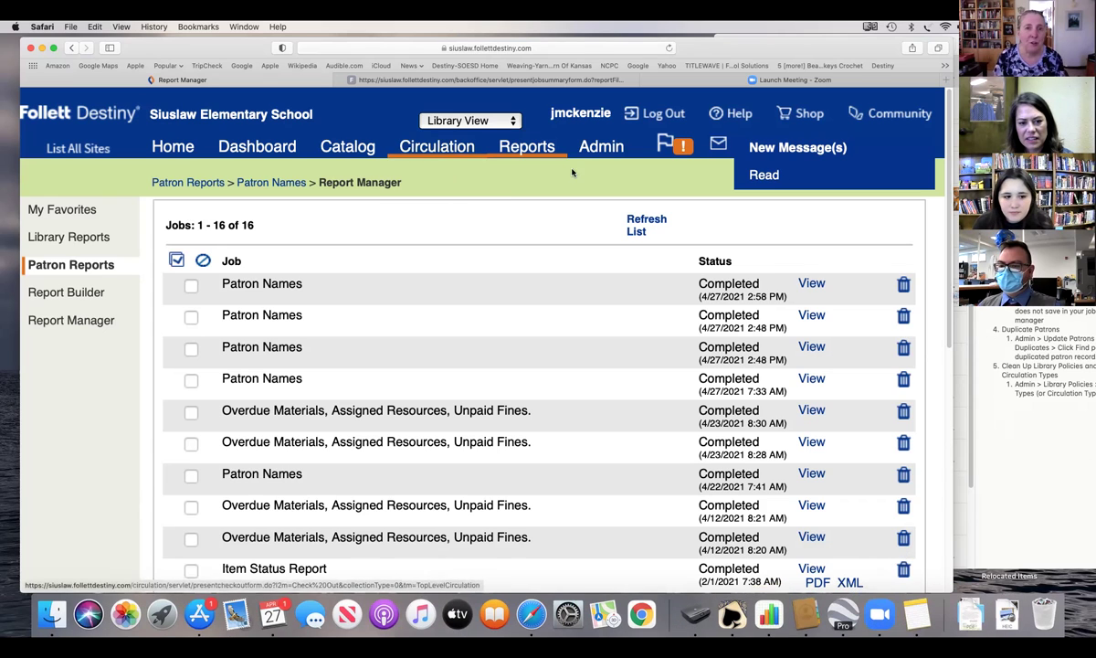
click(526, 149)
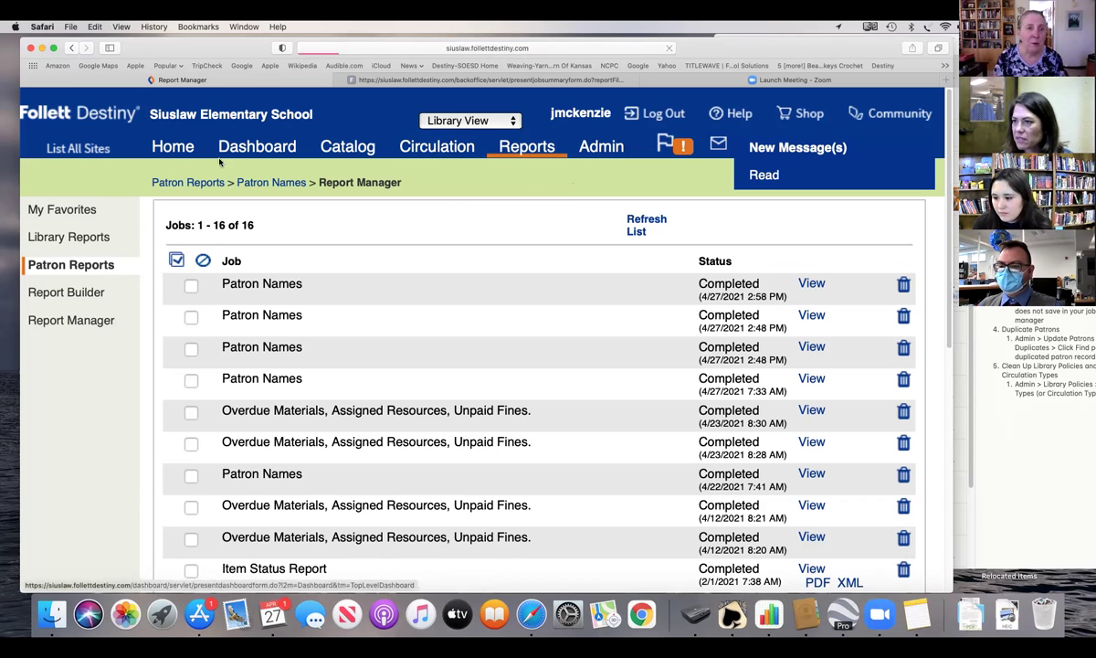
click(70, 239)
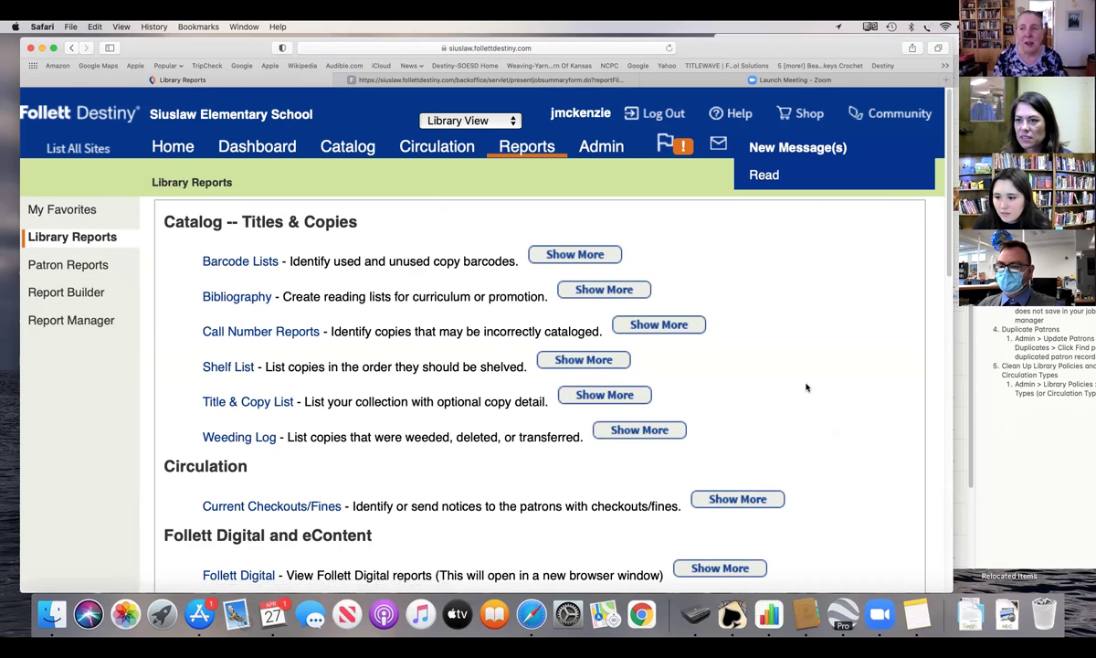
scroll(804, 386, down, 5)
scroll(804, 385, down, 7)
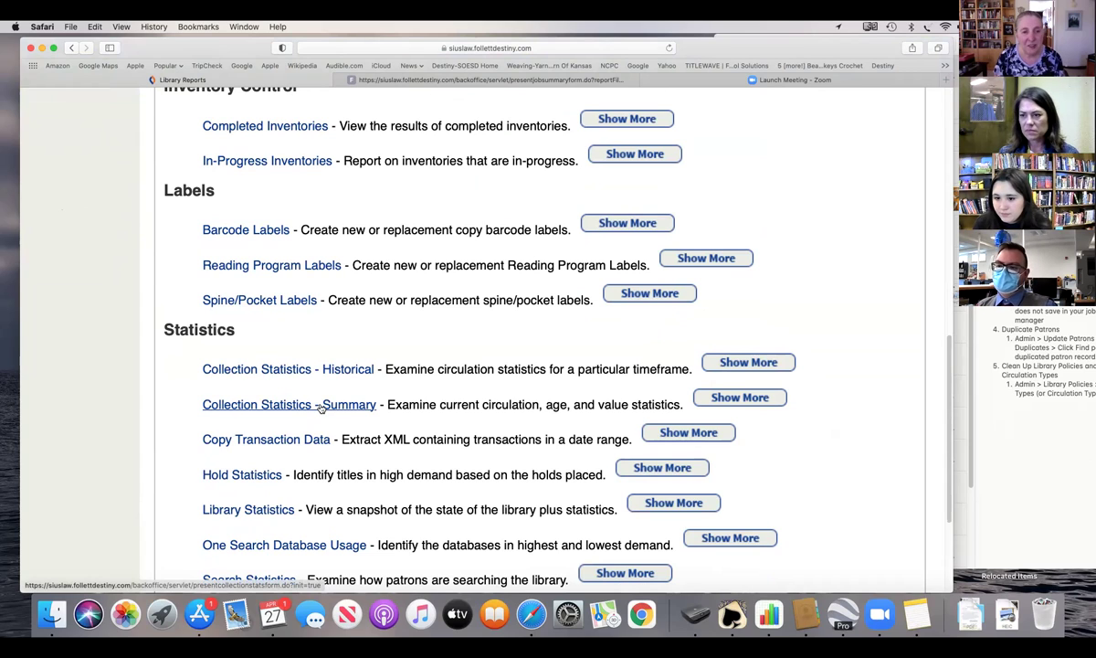
click(320, 405)
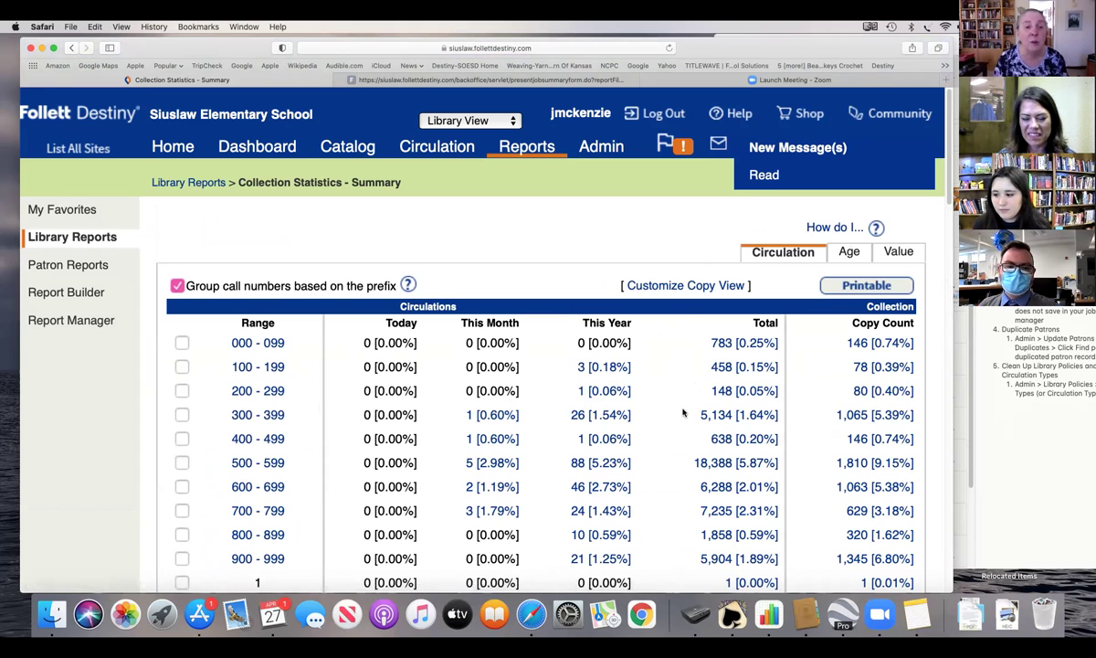
Examine the call number ranges and prefixes in the circulation statistics for irregular or inconsistent entries.
scroll(686, 412, down, 1)
scroll(695, 437, down, 3)
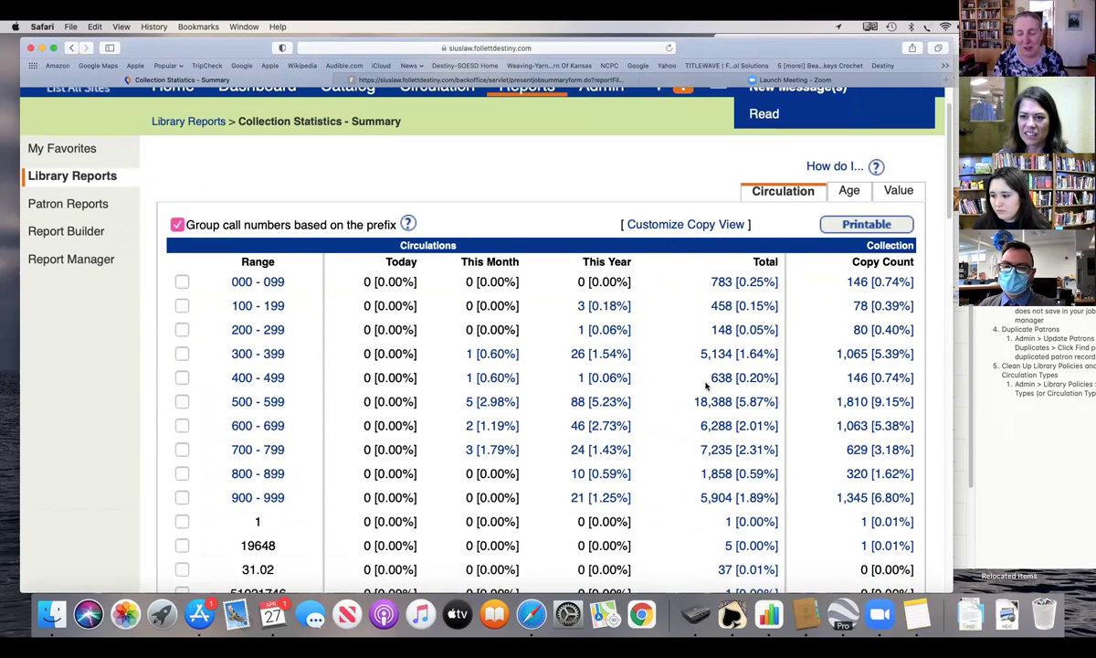
scroll(677, 429, down, 1)
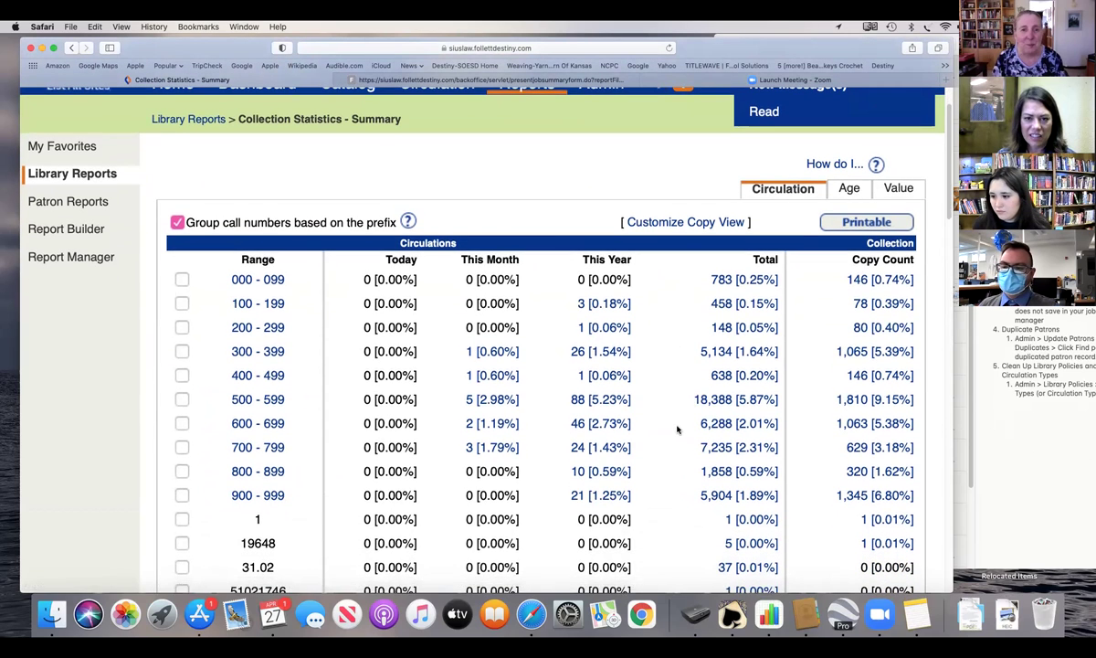
scroll(677, 429, down, 7)
scroll(593, 274, down, 1)
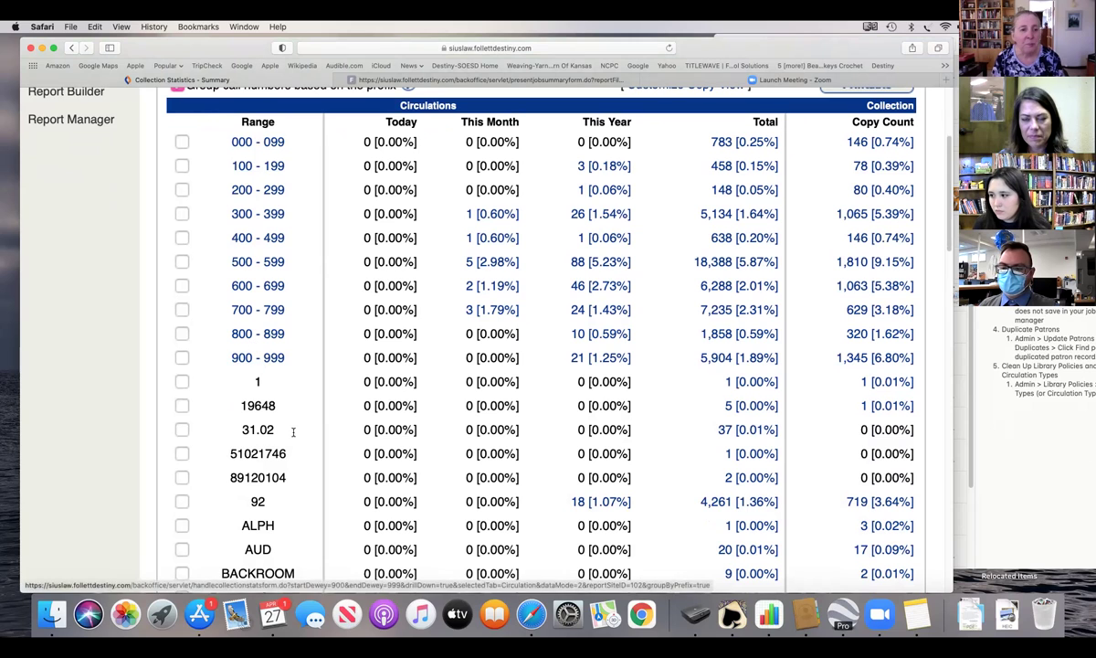
scroll(290, 433, down, 3)
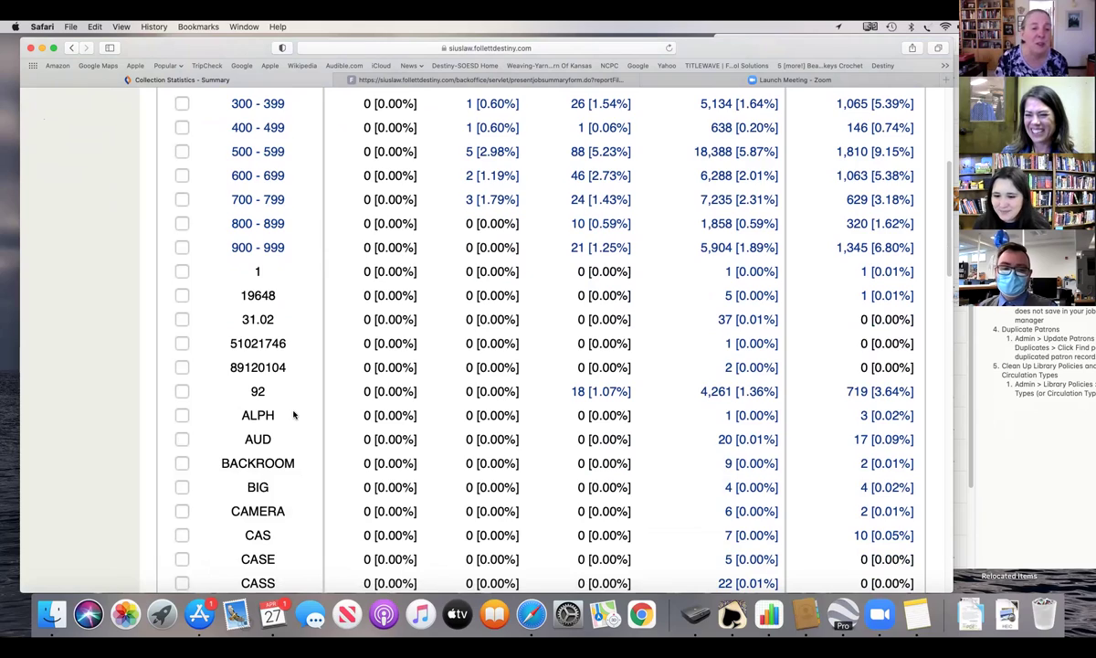
scroll(294, 415, down, 3)
scroll(309, 467, down, 5)
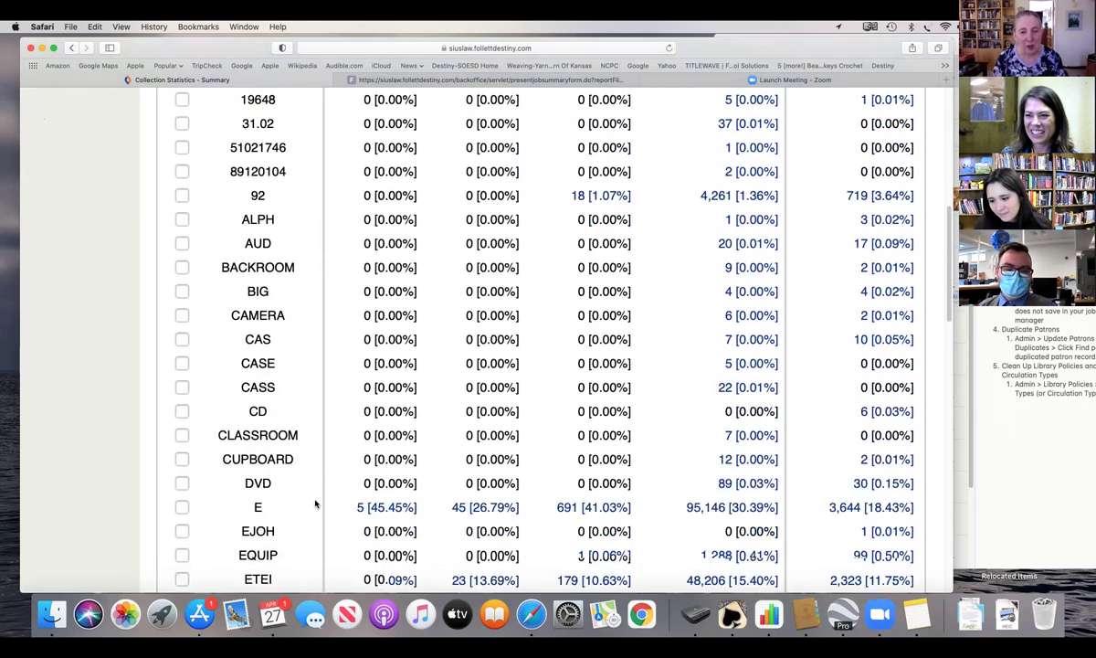
scroll(306, 511, down, 2)
scroll(283, 457, down, 2)
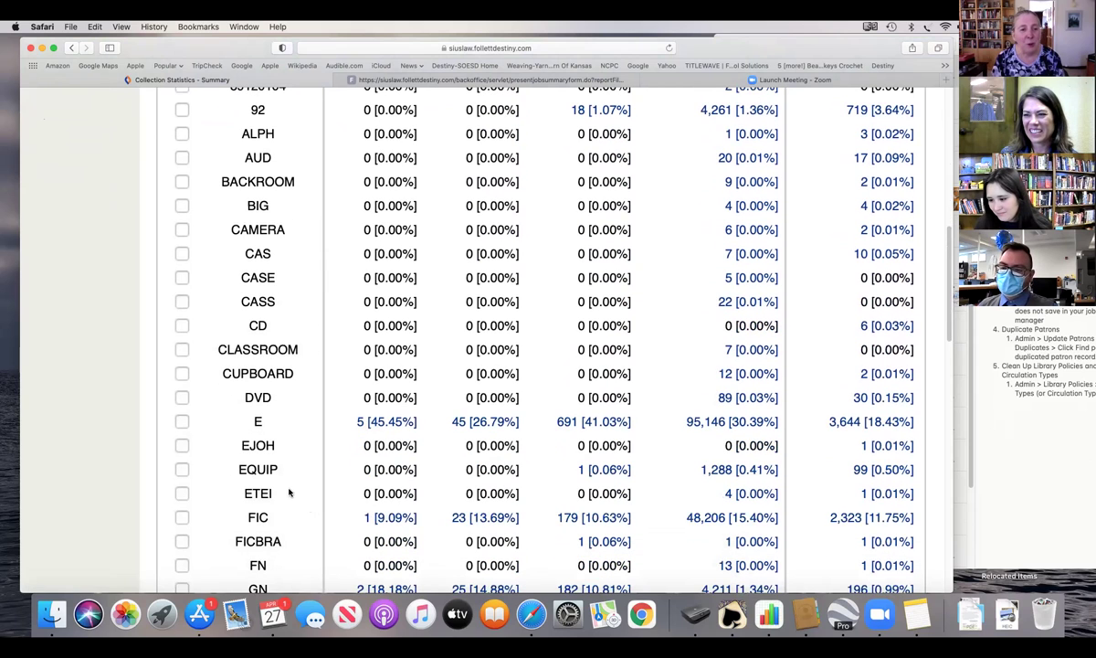
scroll(304, 481, down, 10)
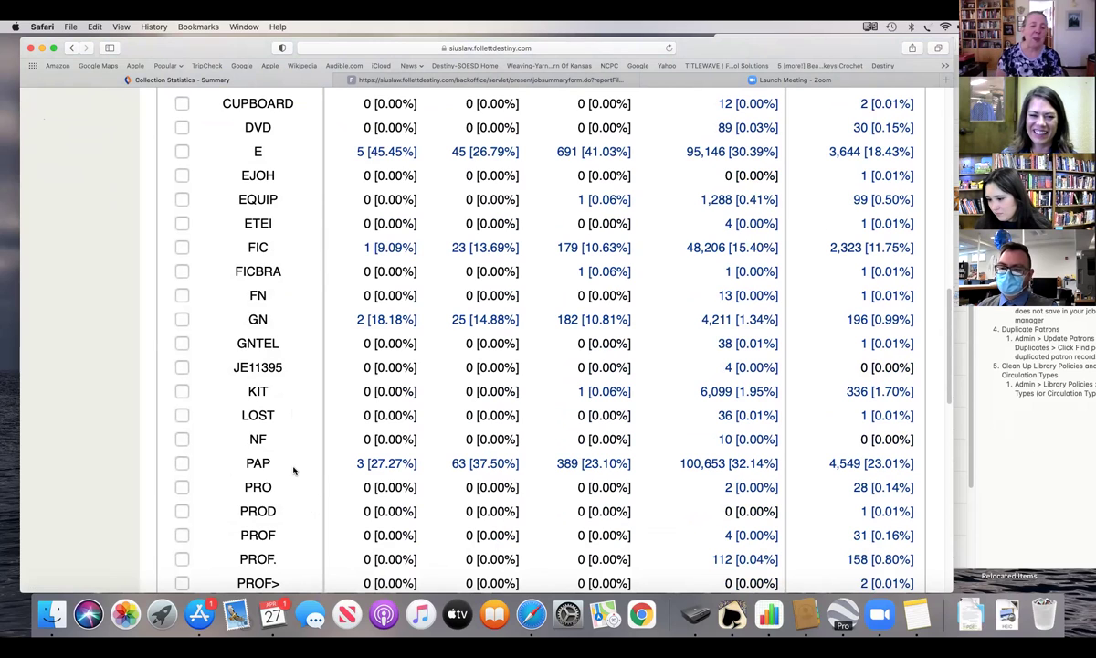
scroll(291, 475, down, 2)
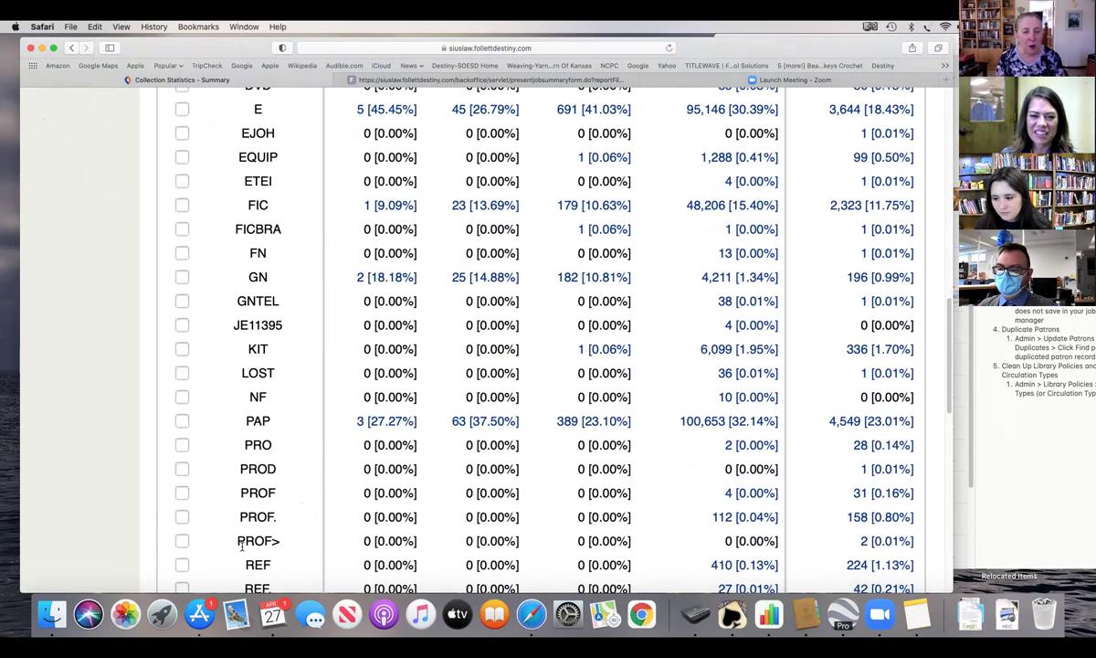
Highlight the PROF, PROF. and PROF> prefix variants and examine the remaining prefixes through Z for similar duplicates.
drag(239, 482, 290, 548)
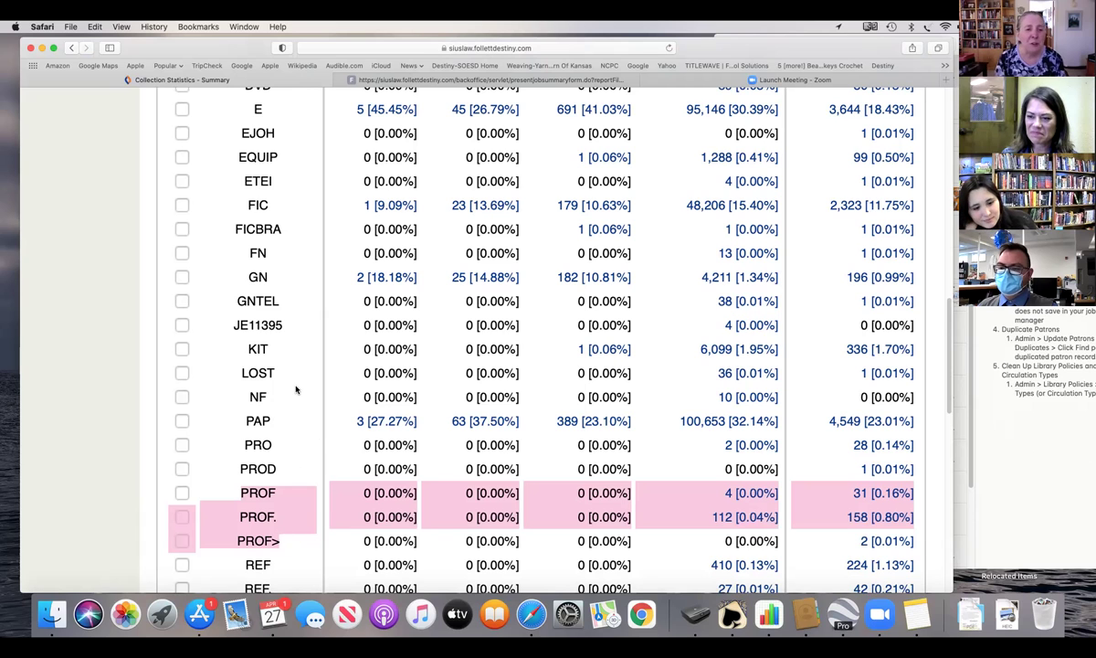
scroll(296, 388, down, 1)
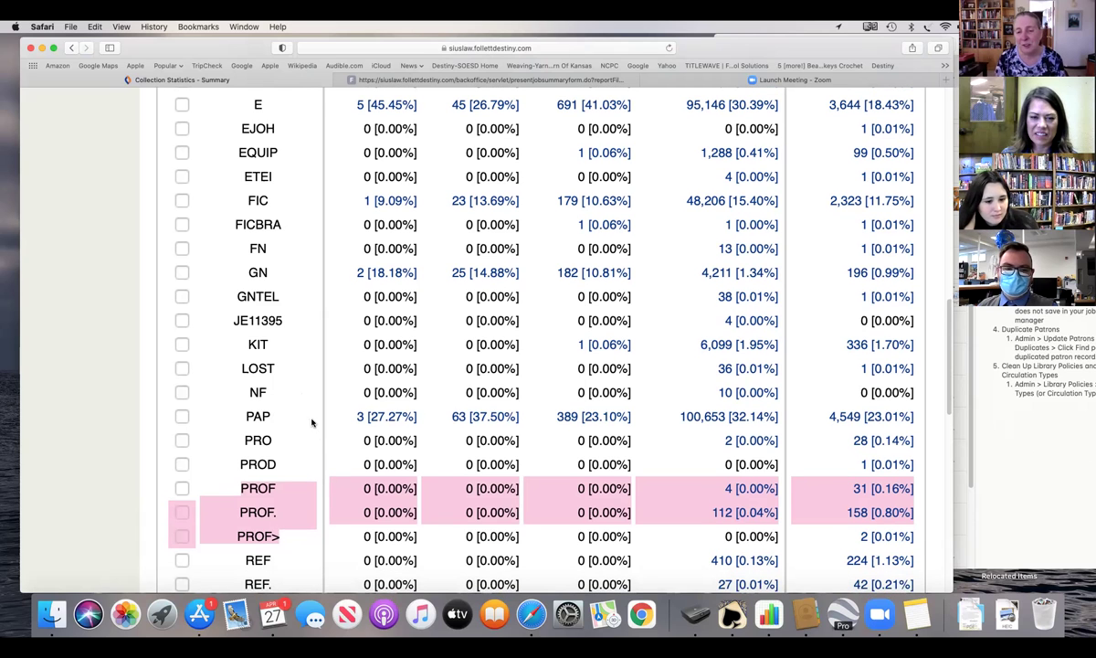
scroll(306, 402, up, 1)
scroll(306, 429, down, 4)
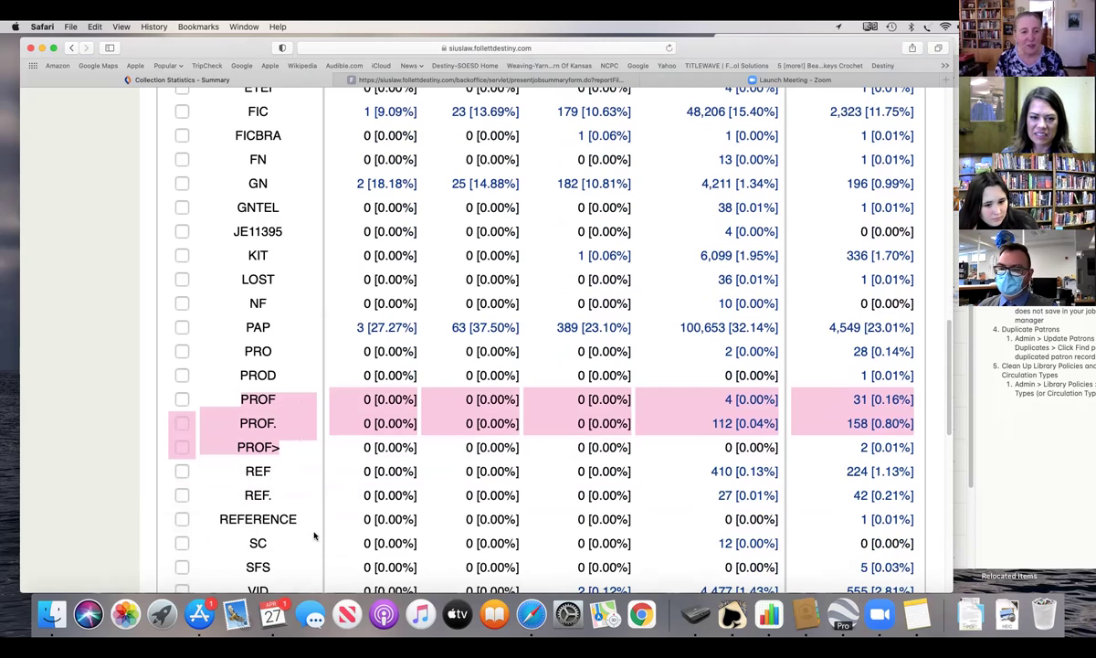
scroll(313, 536, down, 3)
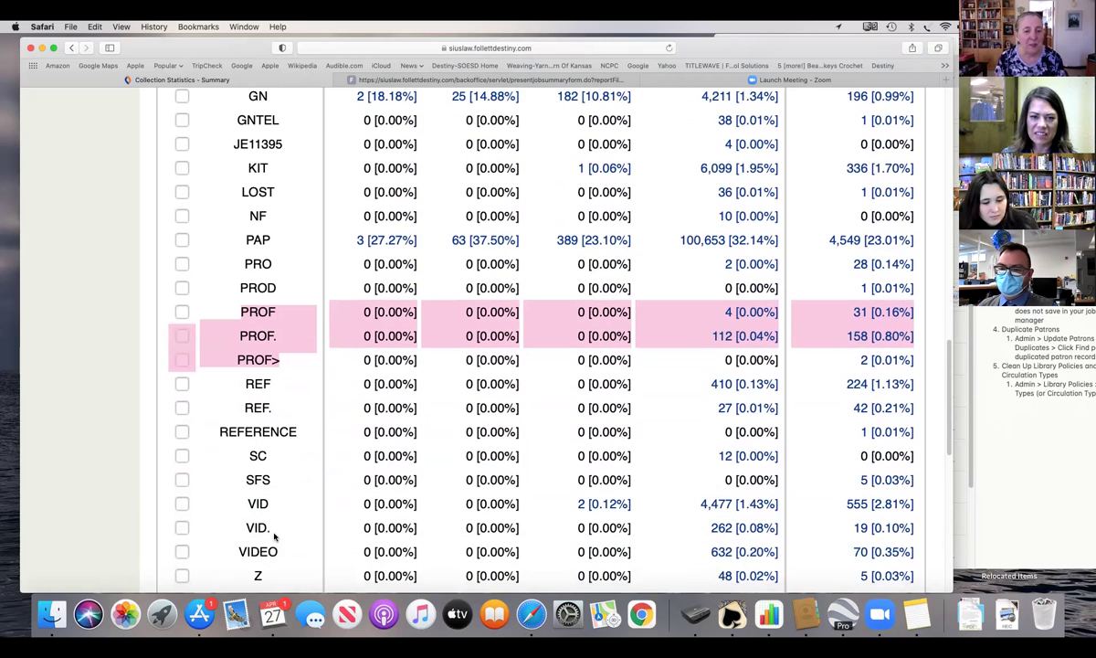
Clear the PROF highlight, highlight the VID prefix, and review the prefix list from its end back to the first call number range.
scroll(293, 421, up, 1)
click(297, 416)
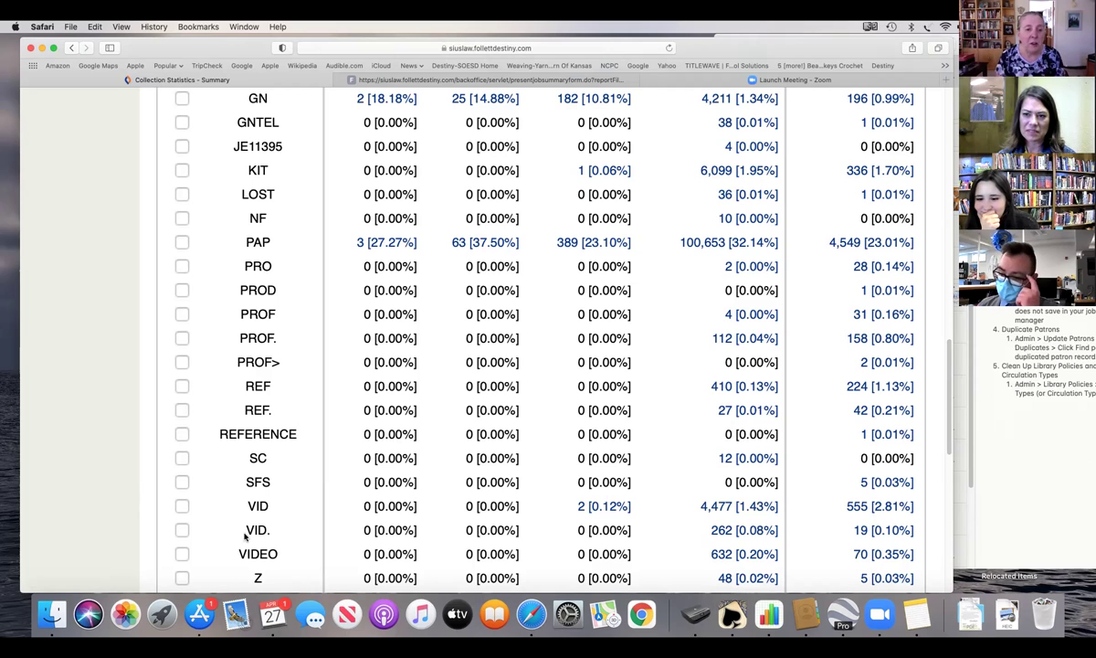
double_click(267, 505)
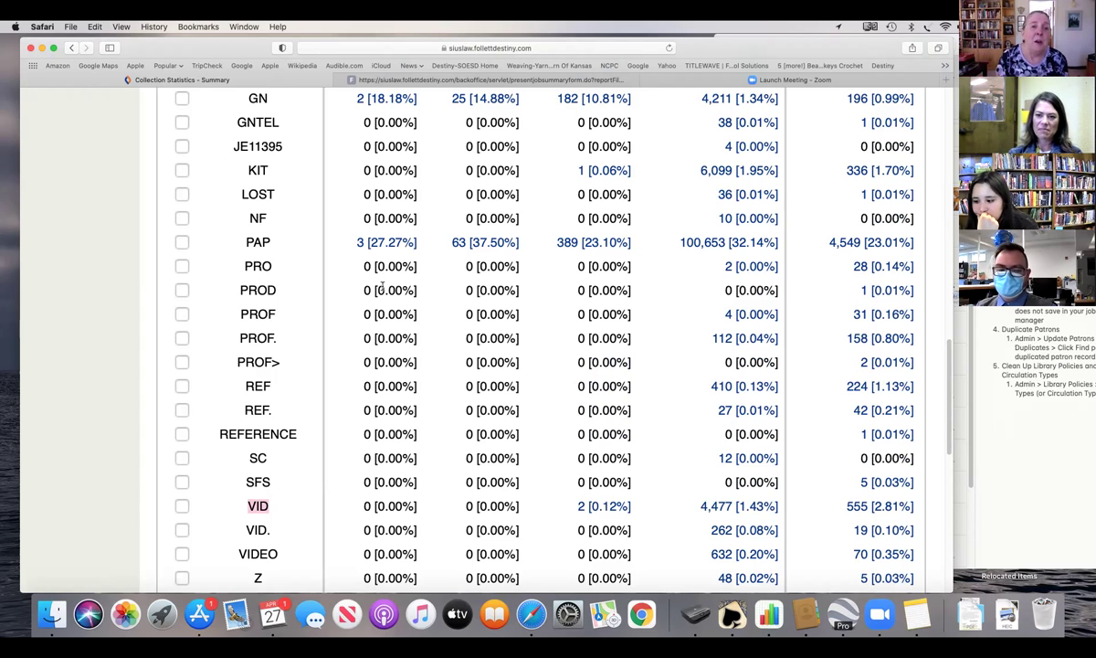
scroll(383, 329, down, 5)
scroll(388, 341, down, 3)
scroll(387, 339, up, 15)
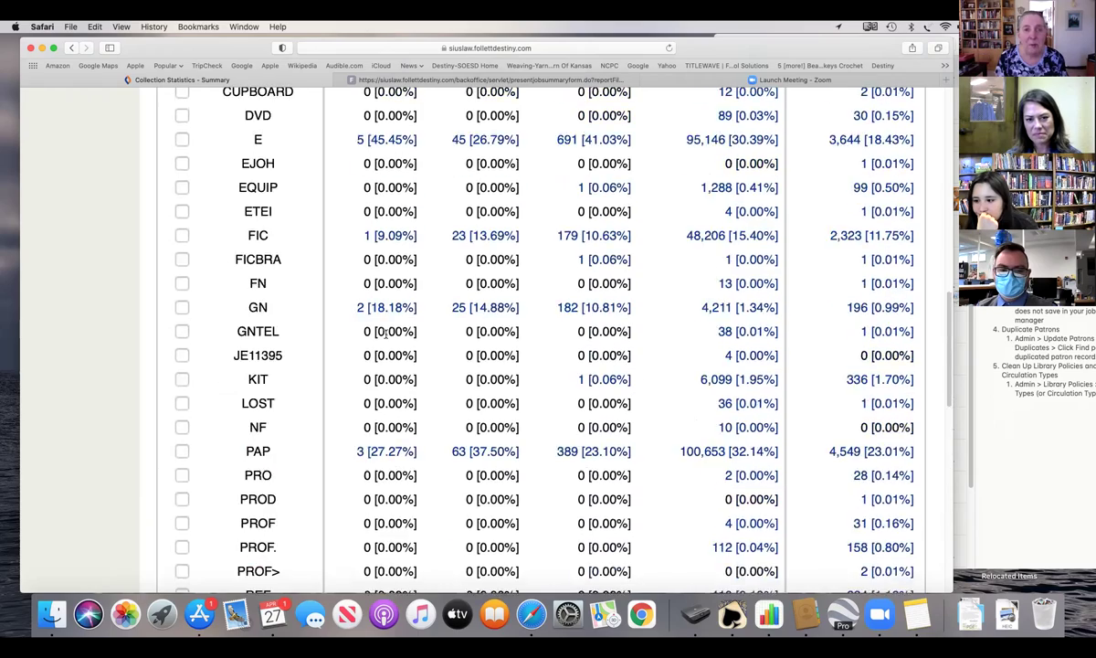
scroll(387, 338, up, 5)
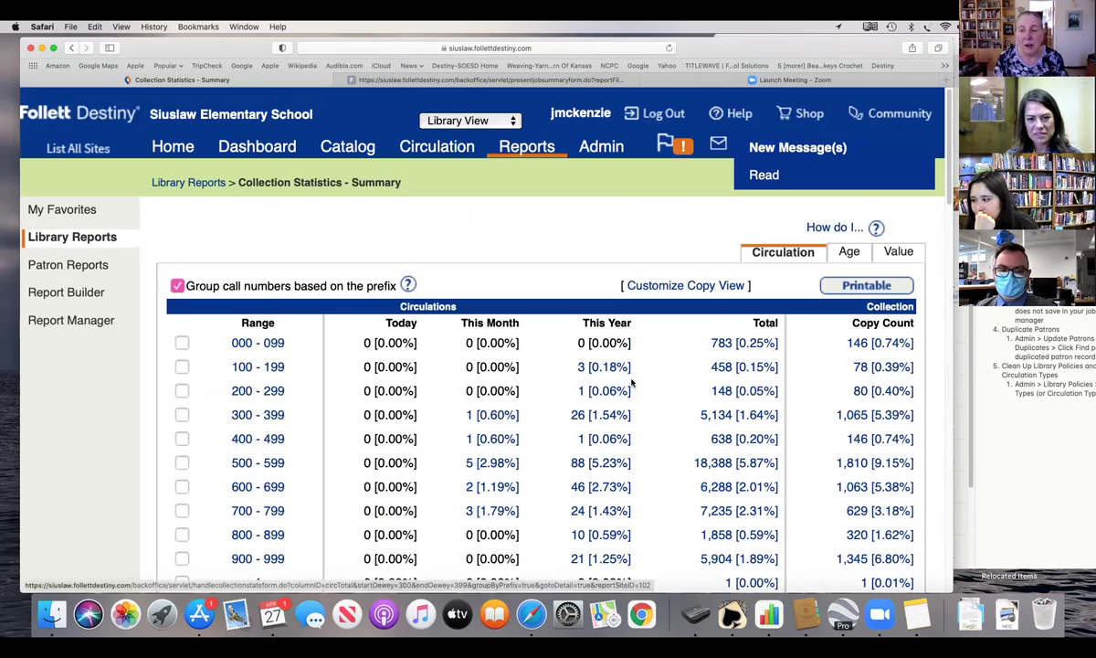
Review the call number prefixes again and open the copy details behind the GNTEL prefix's copy count.
scroll(628, 391, down, 7)
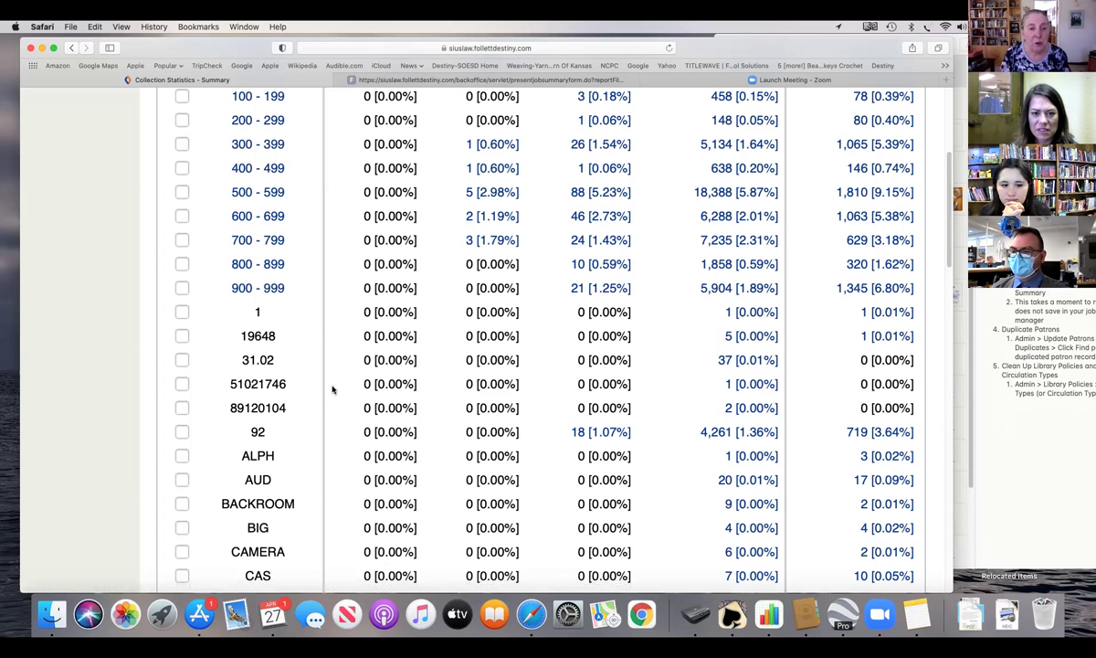
scroll(329, 416, down, 10)
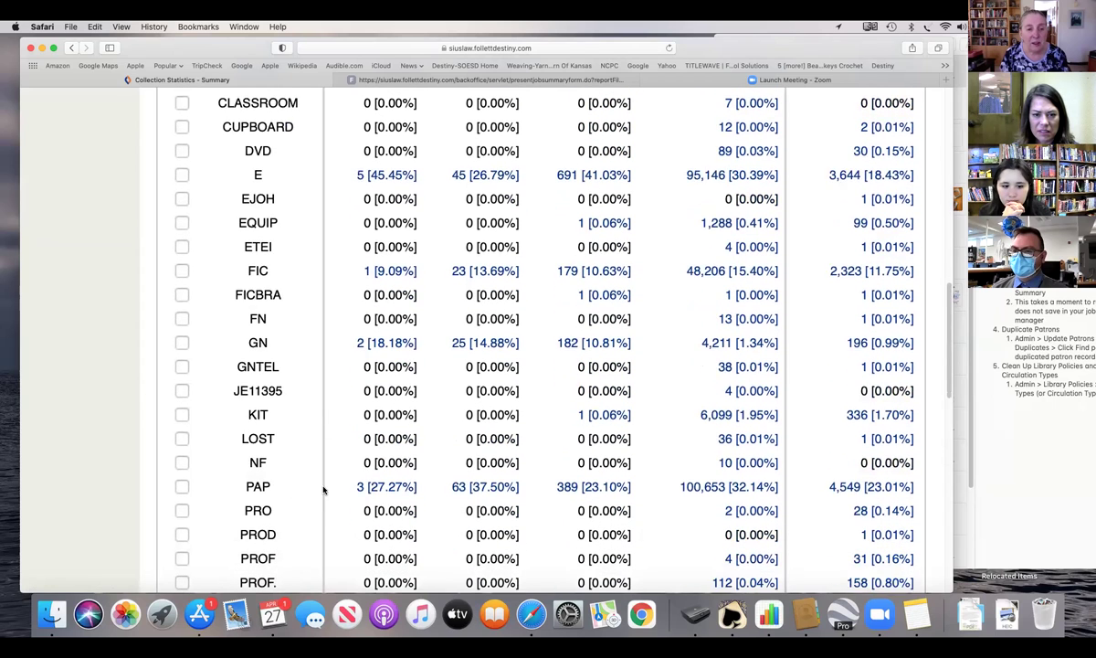
scroll(322, 491, down, 1)
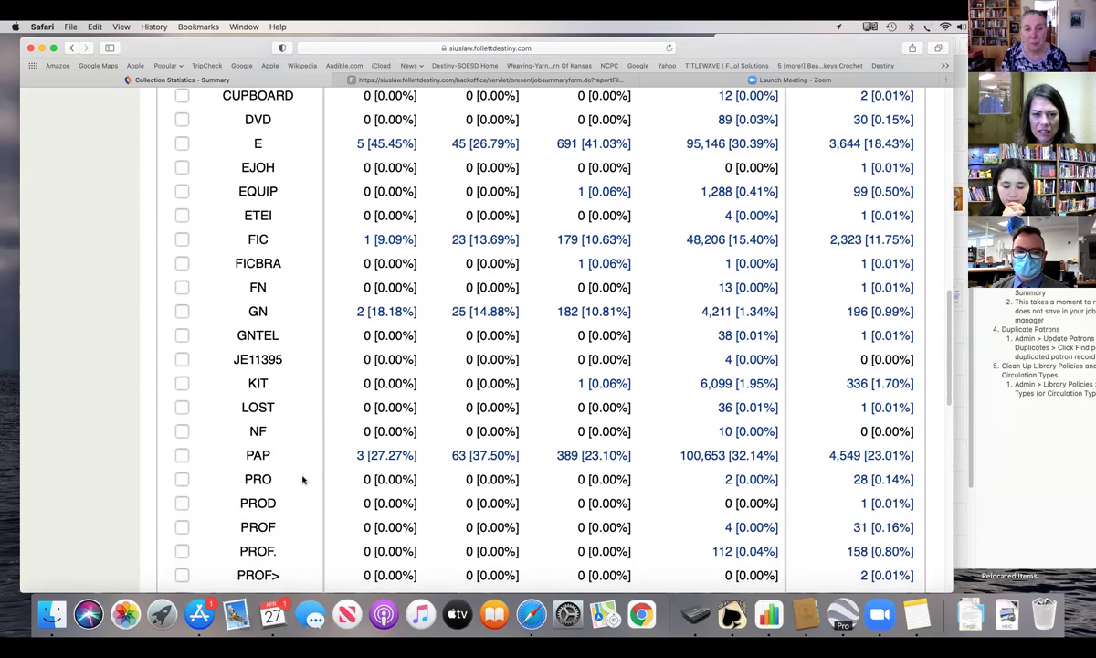
scroll(292, 466, down, 1)
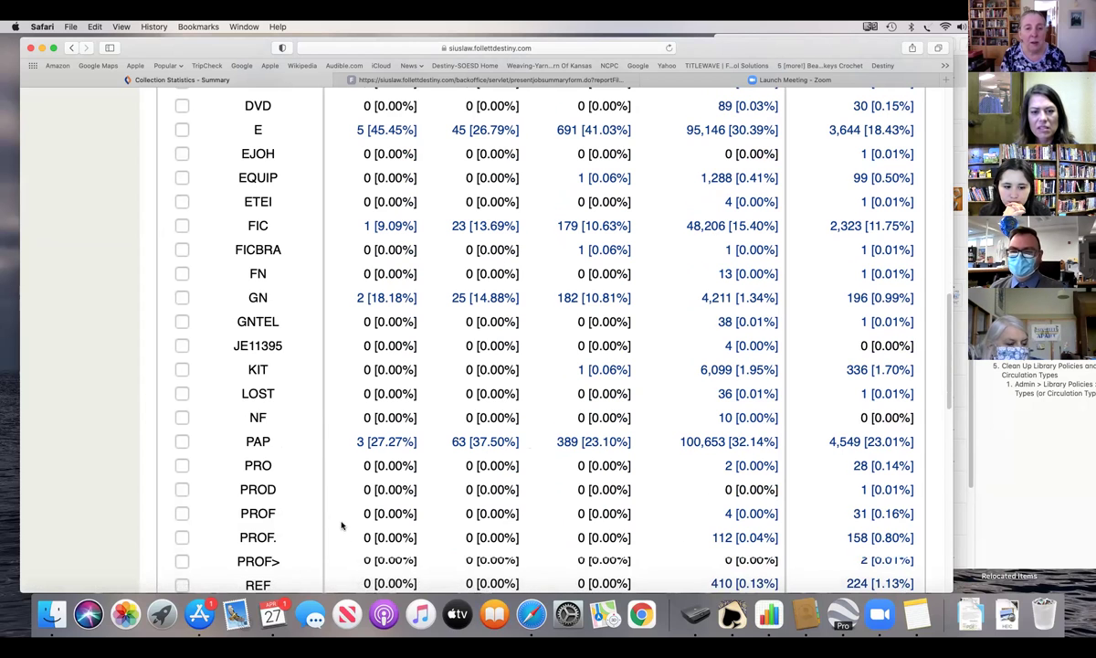
scroll(342, 520, down, 5)
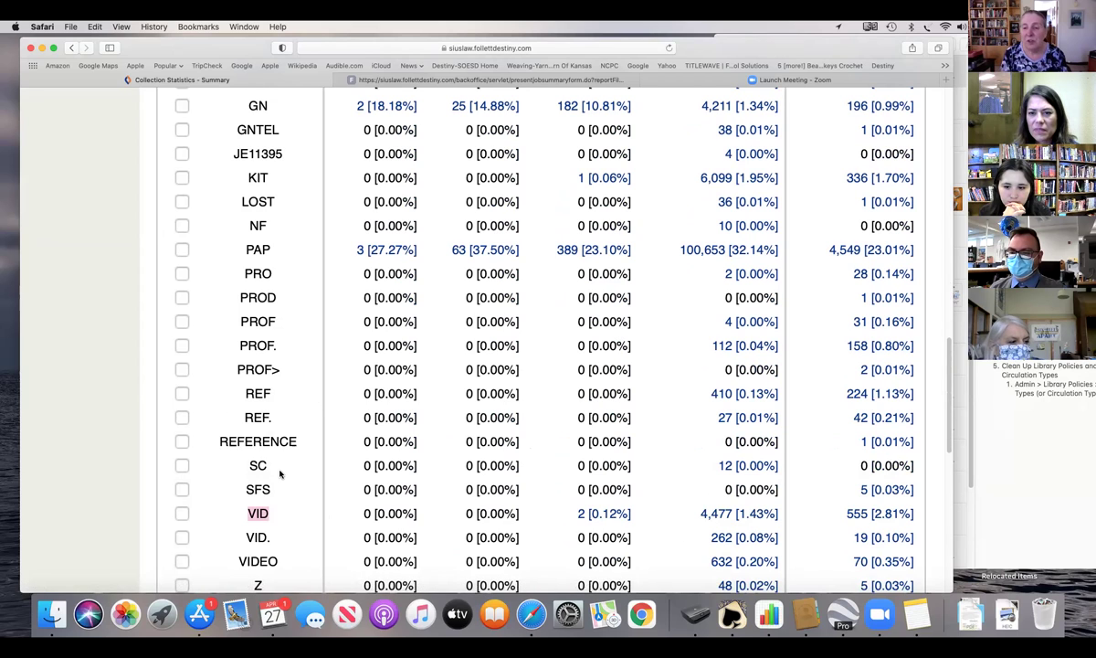
scroll(359, 271, down, 1)
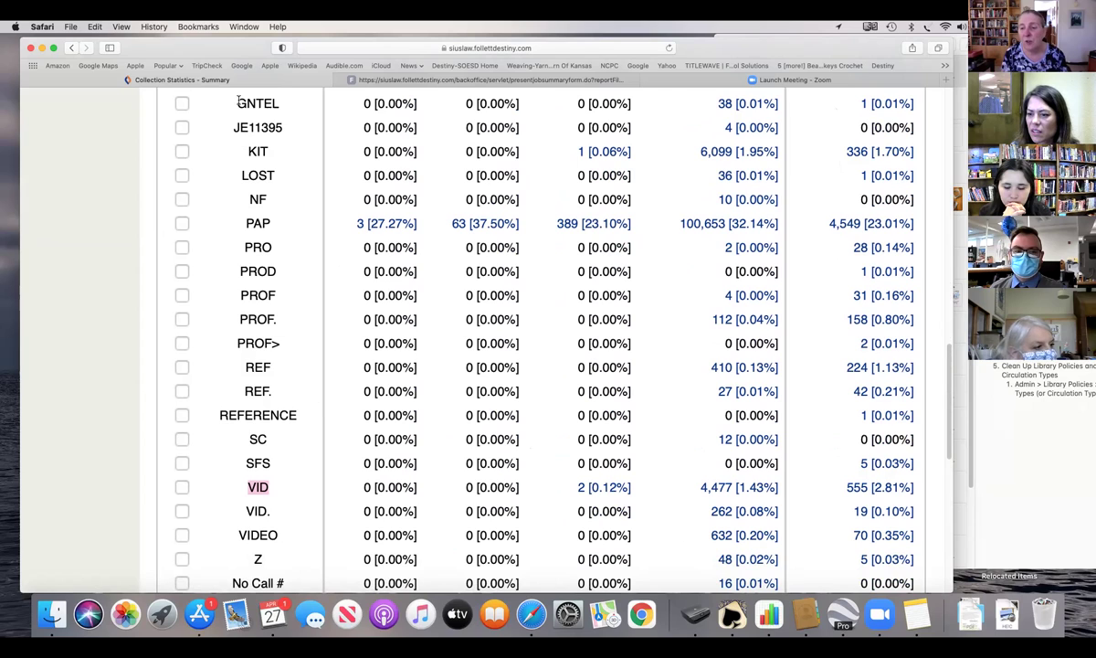
click(883, 104)
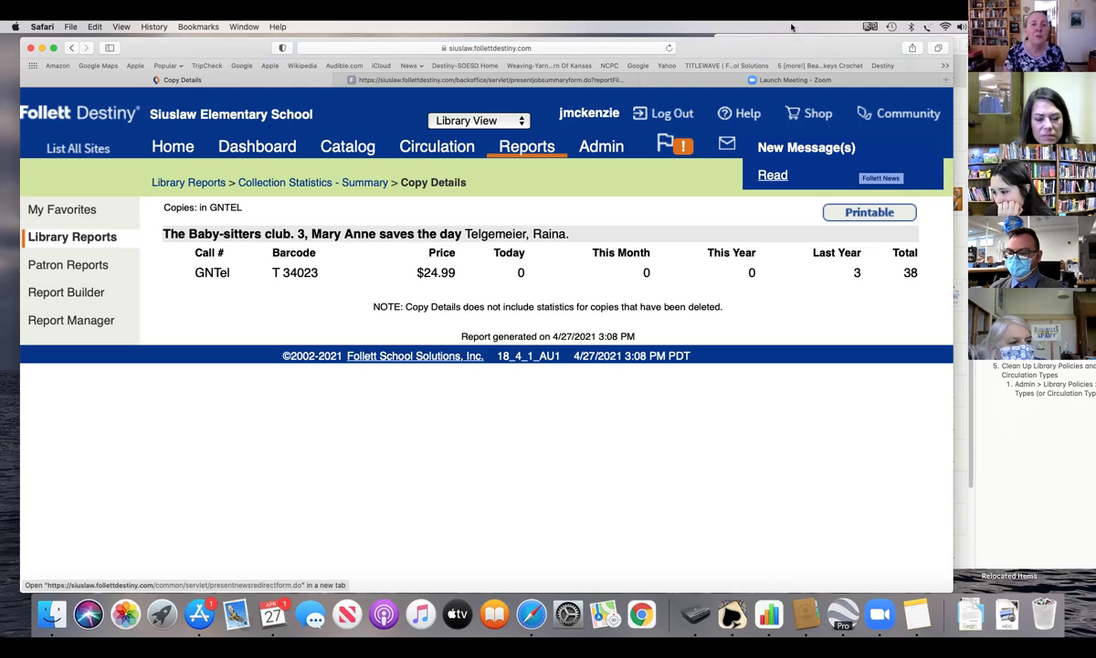
Return to the collection summary, open the copy details for range 200 - 299, and briefly highlight entries from "David and the giant" onward.
click(358, 183)
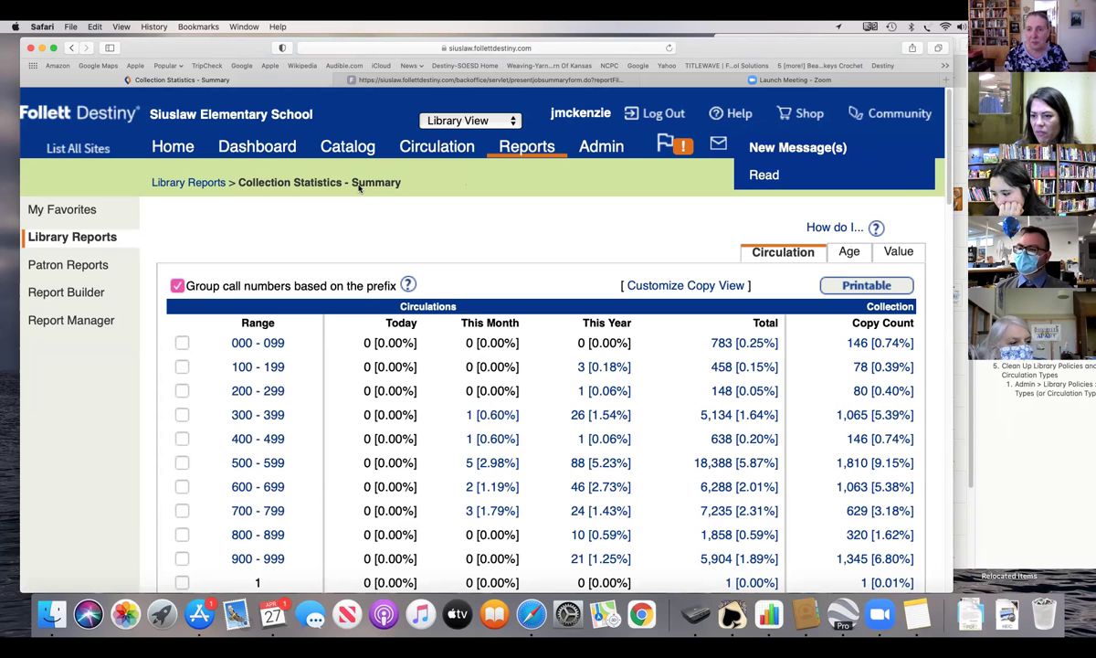
click(869, 391)
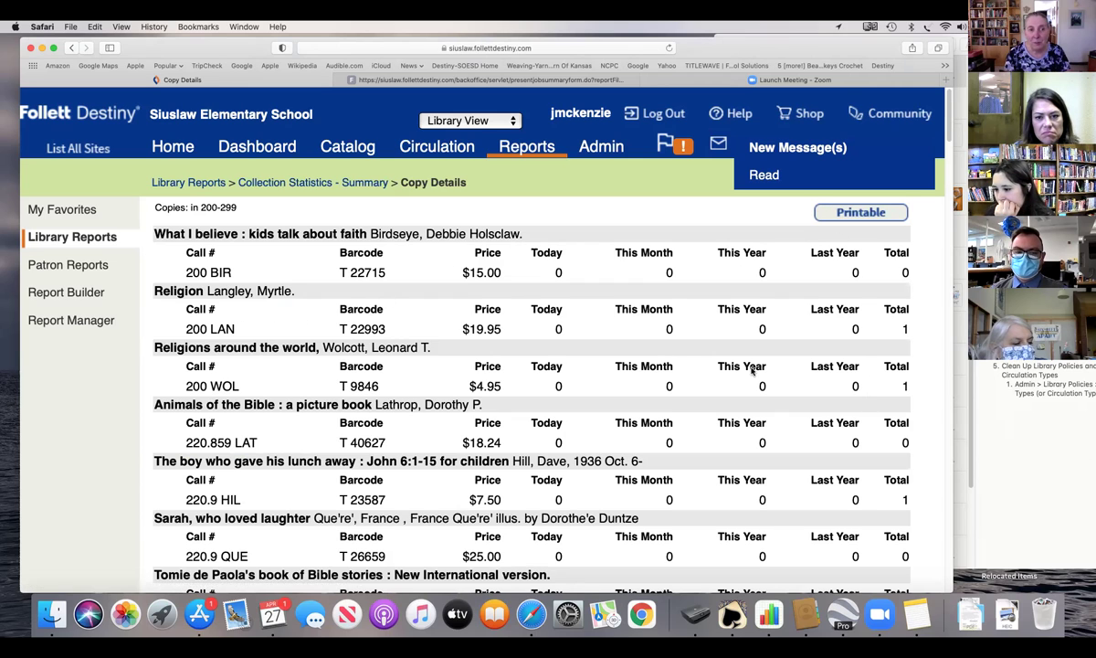
scroll(804, 382, down, 3)
scroll(804, 411, down, 15)
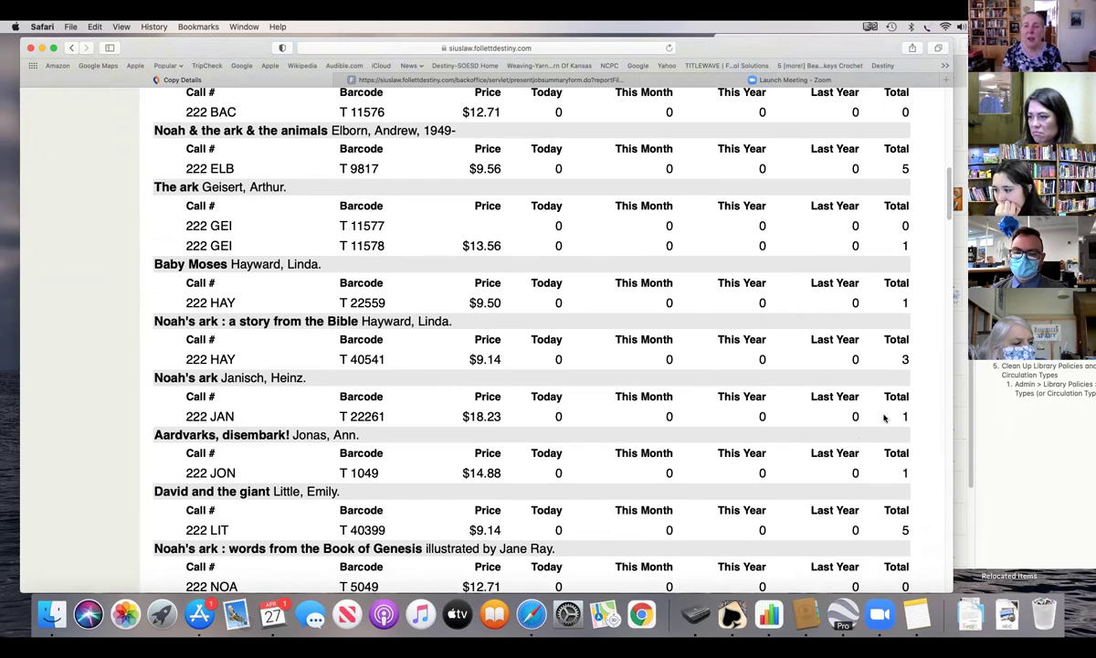
scroll(652, 437, down, 2)
scroll(652, 437, down, 2)
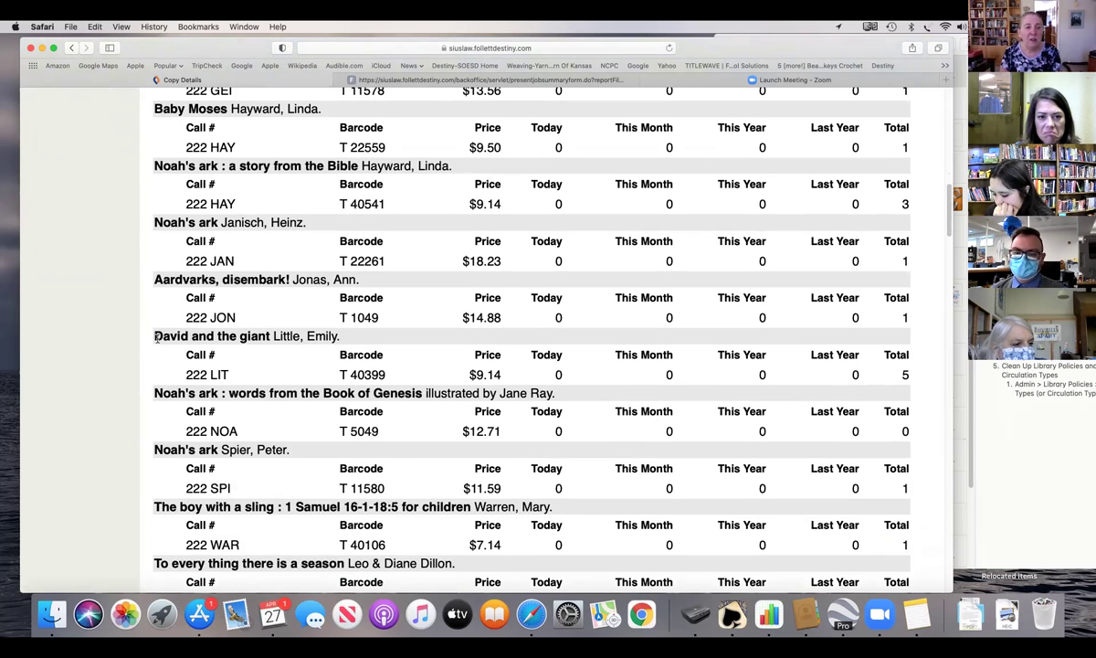
drag(157, 336, 911, 363)
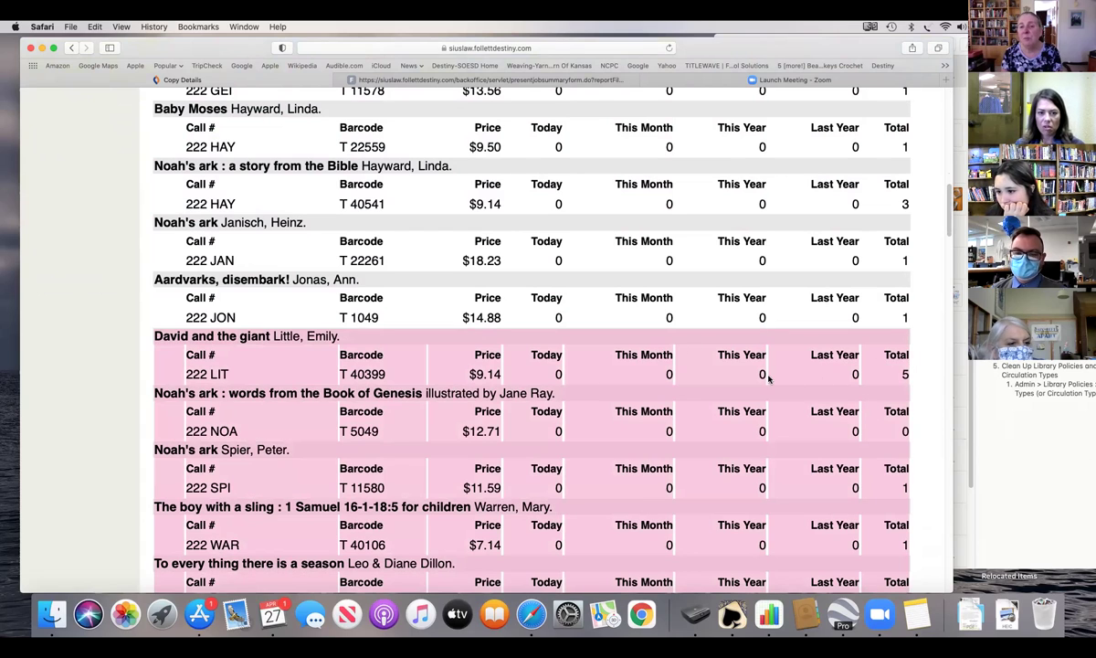
click(622, 367)
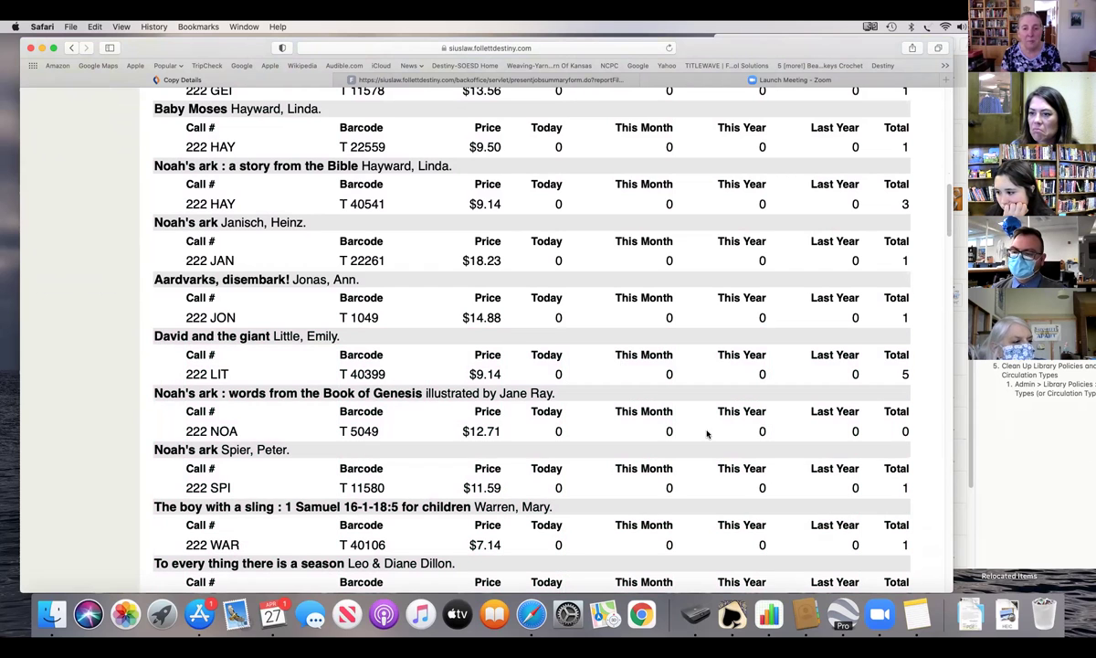
Examine the titles in the 200-299 copy details, comparing their yearly and total circulation to judge what could be weeded.
scroll(871, 499, down, 5)
scroll(871, 494, down, 3)
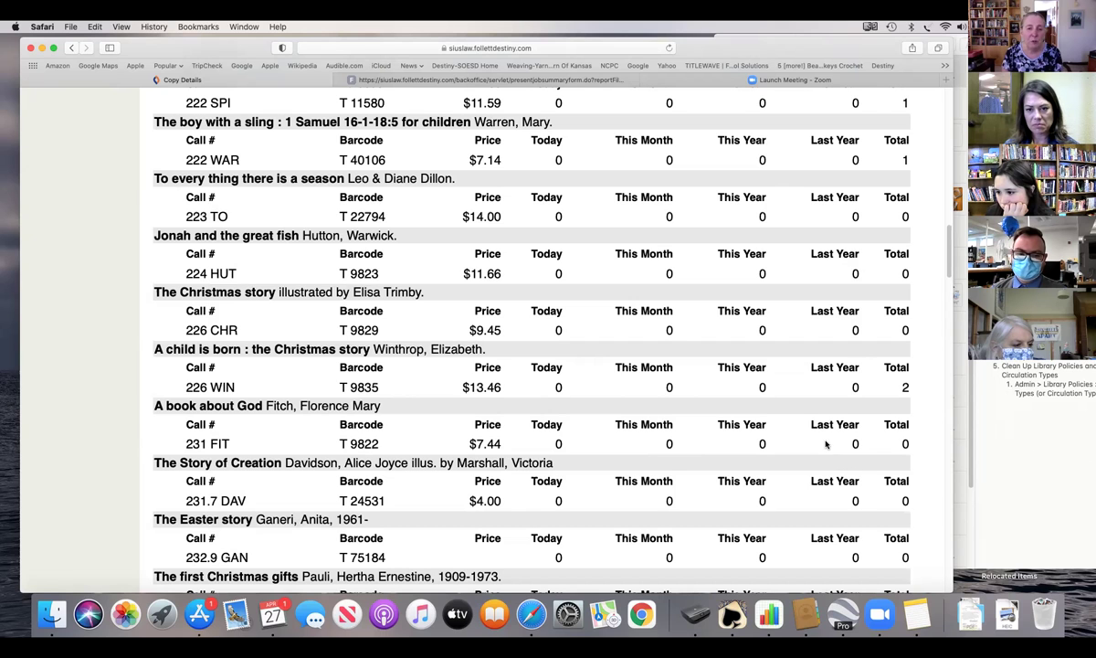
scroll(826, 444, up, 10)
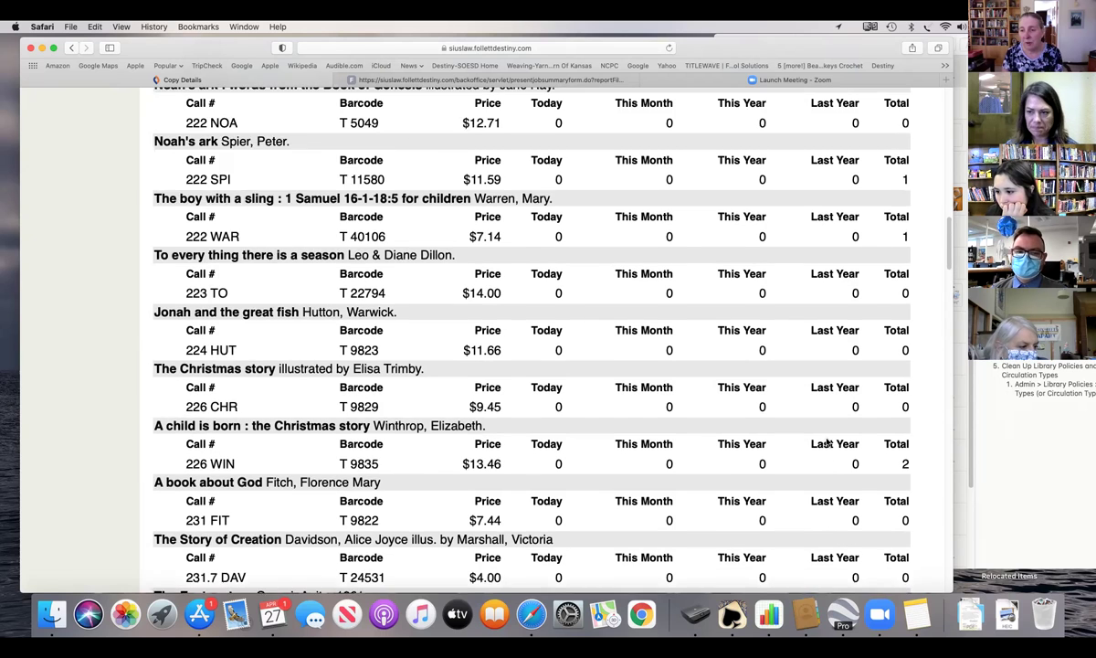
scroll(825, 439, up, 15)
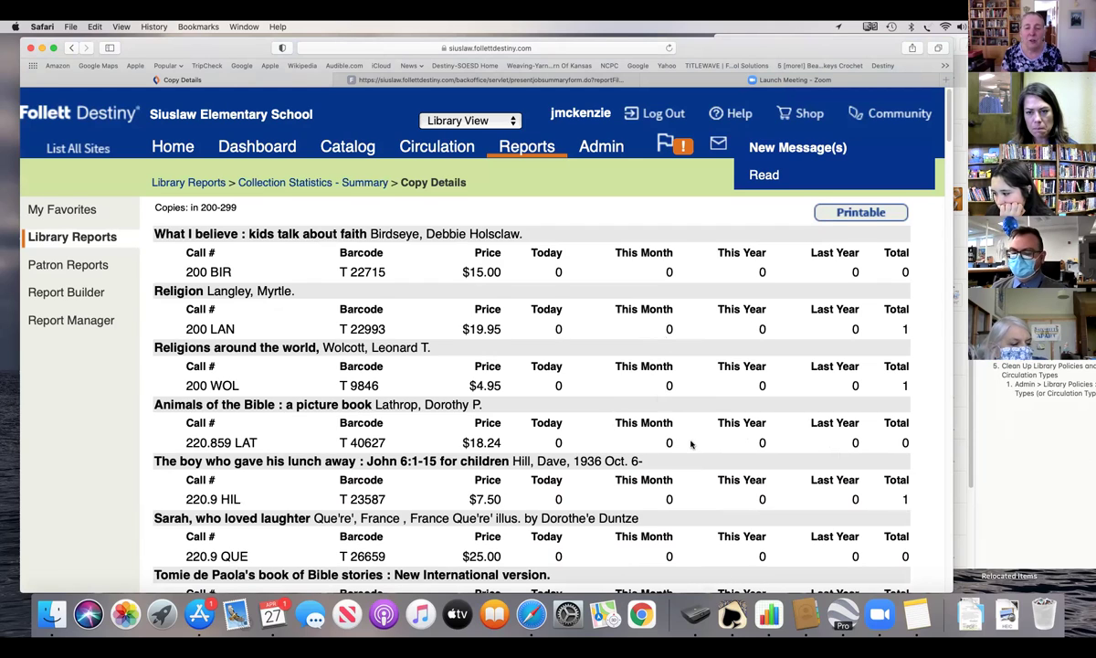
scroll(691, 465, down, 1)
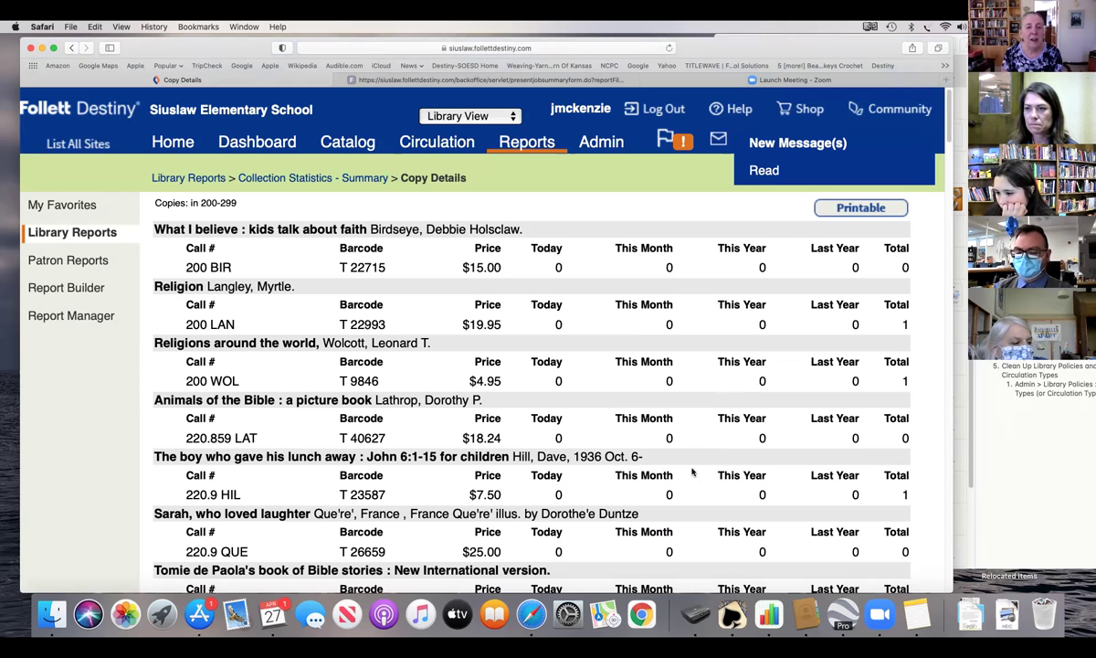
scroll(595, 498, down, 1)
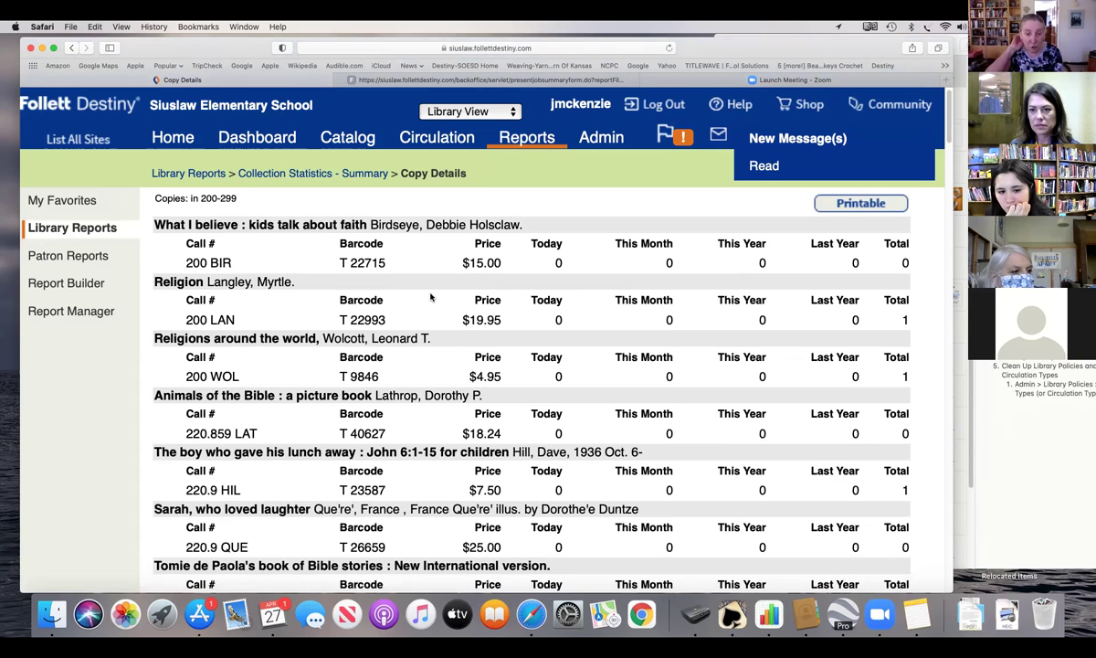
scroll(466, 400, up, 1)
scroll(510, 438, down, 5)
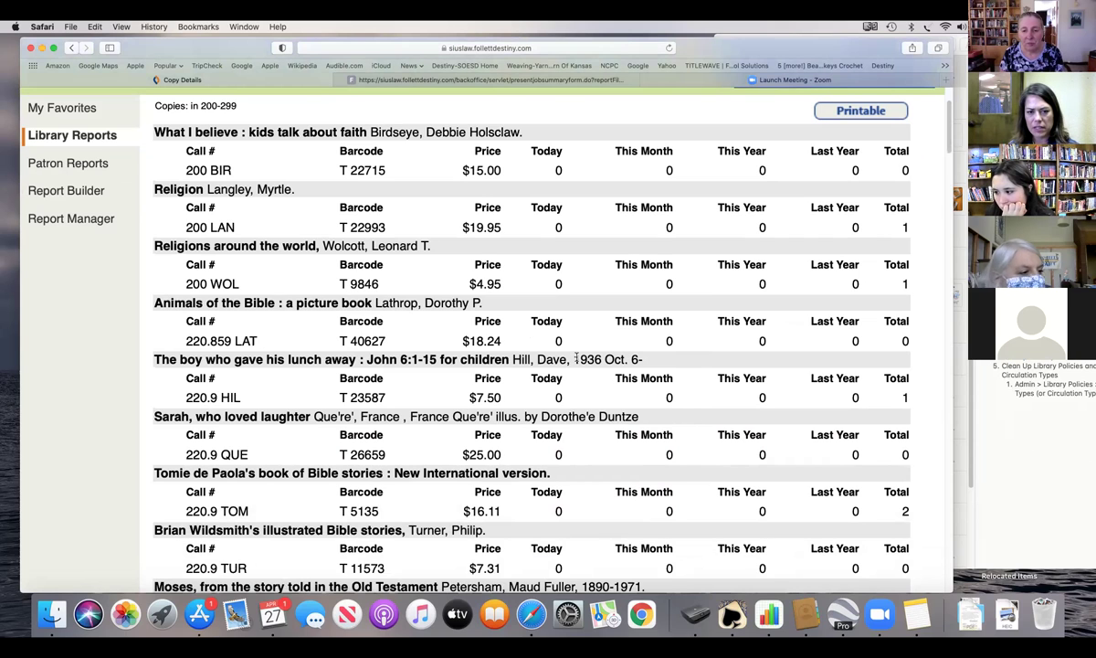
scroll(577, 358, up, 5)
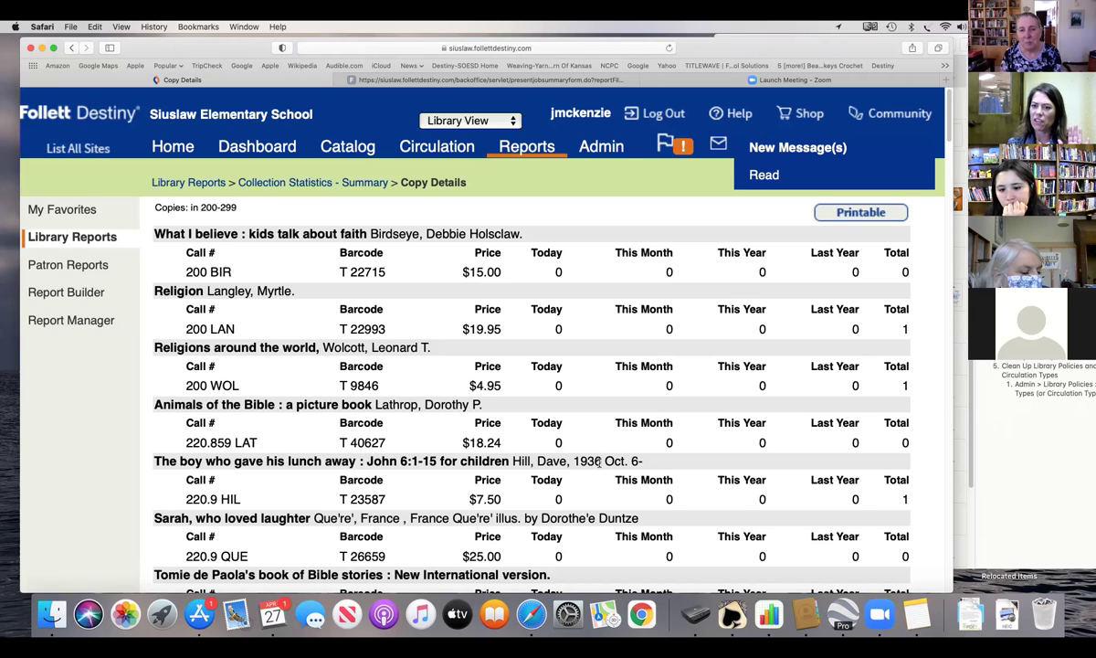
scroll(596, 466, down, 1)
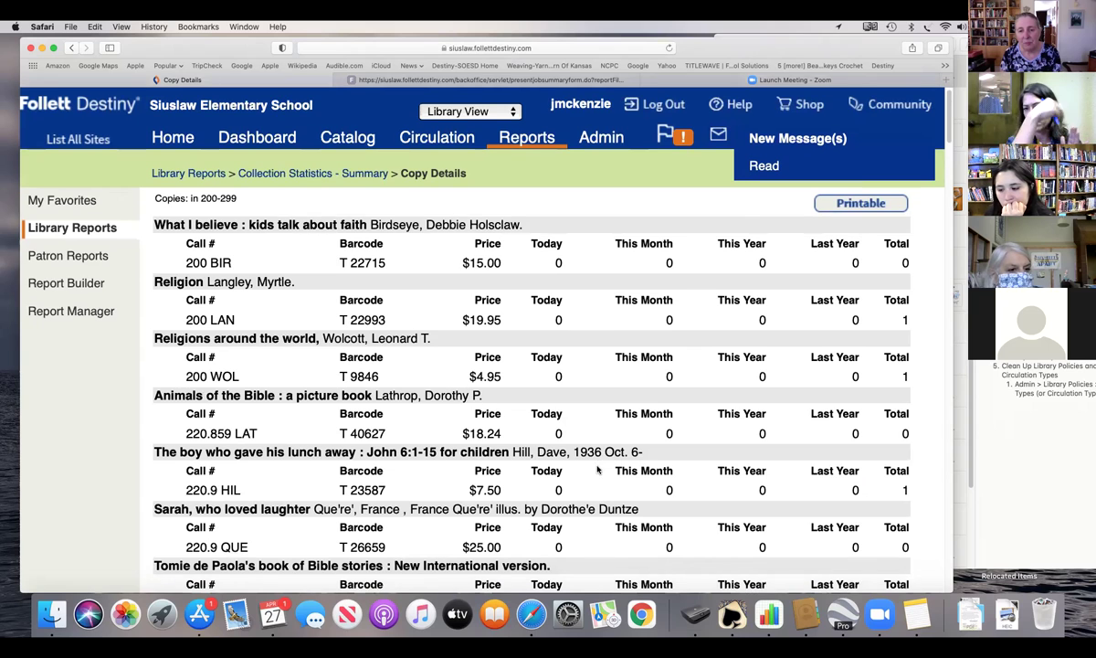
scroll(597, 471, down, 1)
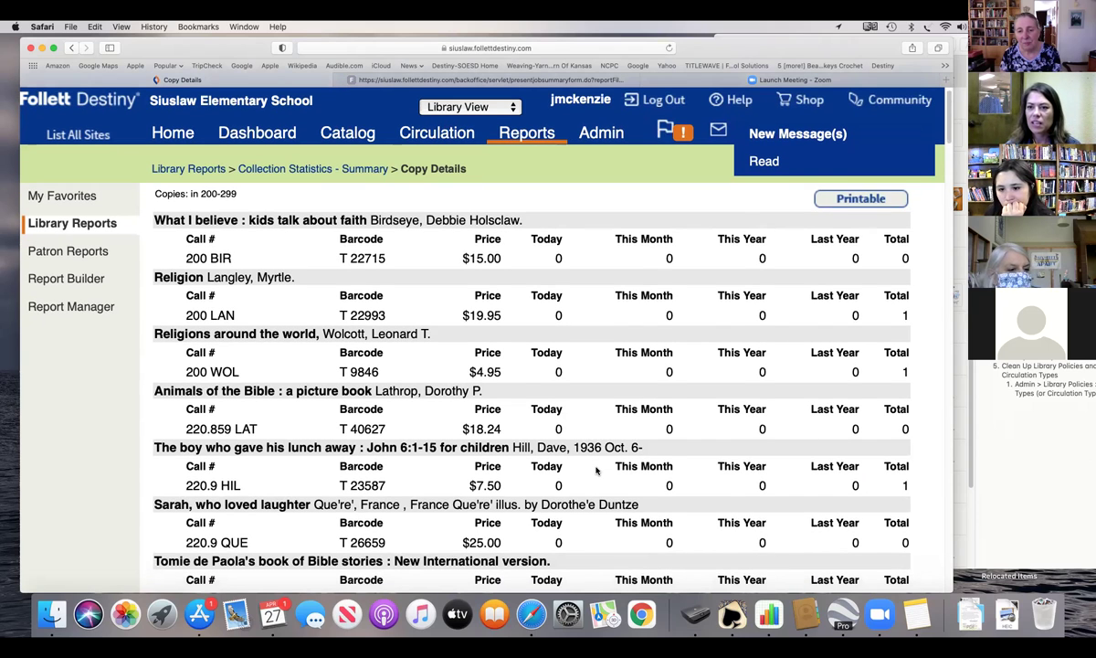
scroll(597, 471, down, 3)
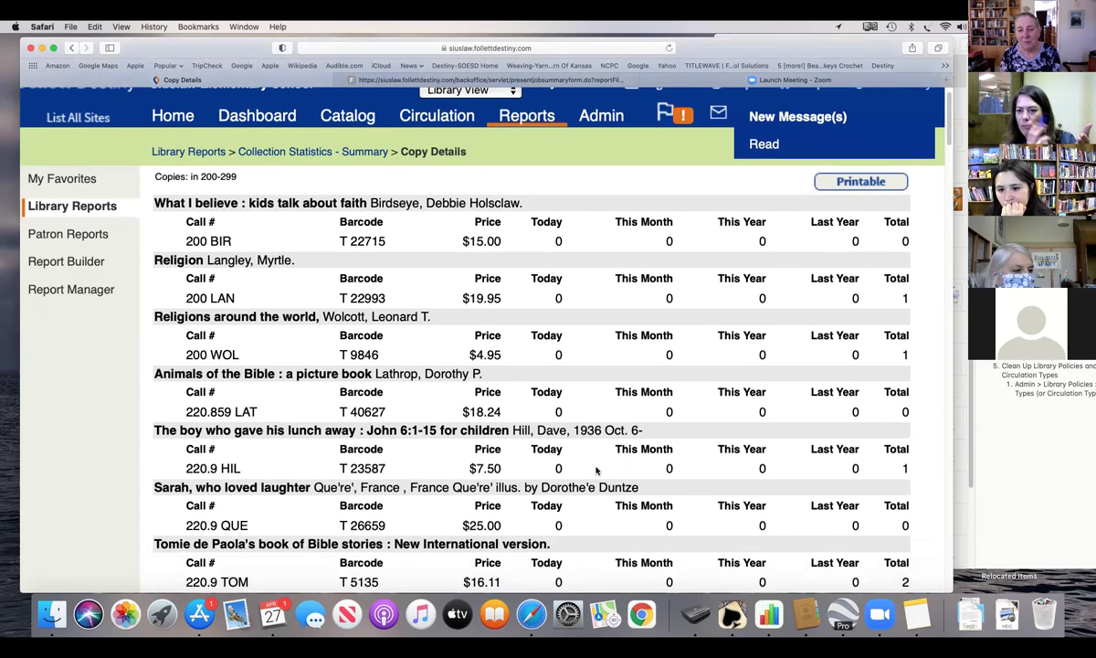
scroll(596, 471, down, 4)
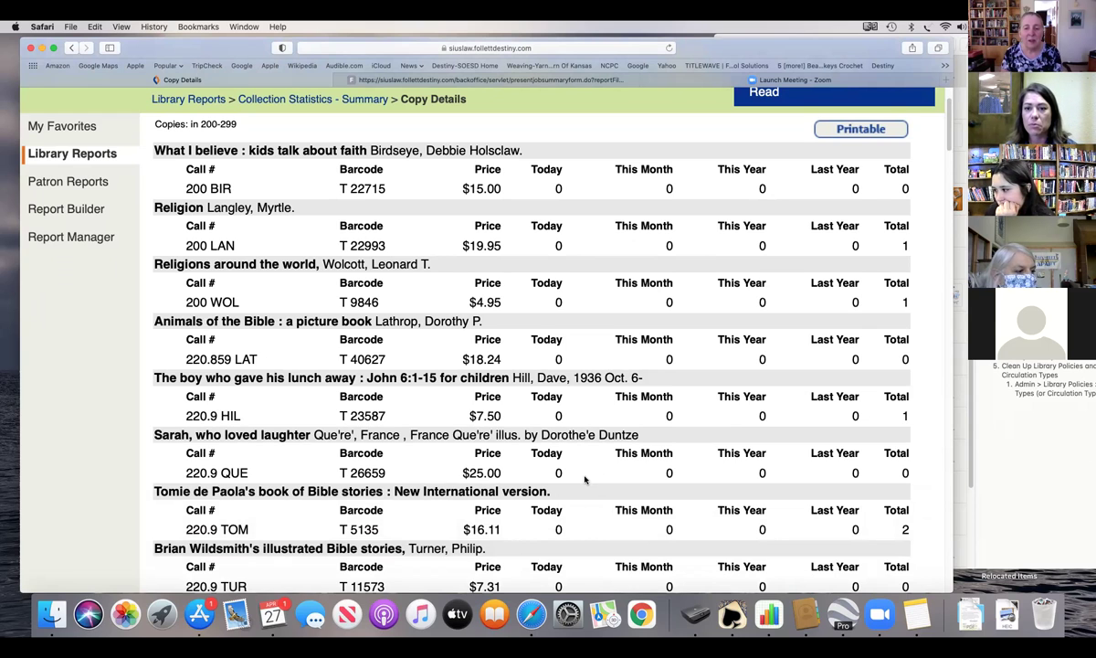
scroll(592, 484, down, 3)
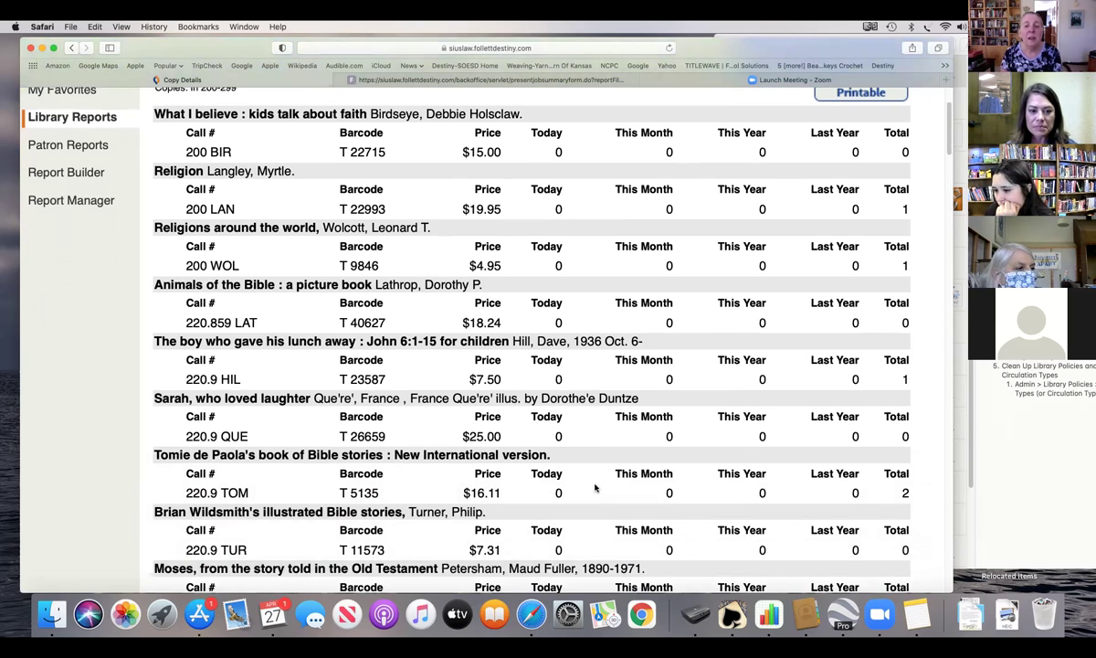
scroll(599, 474, up, 5)
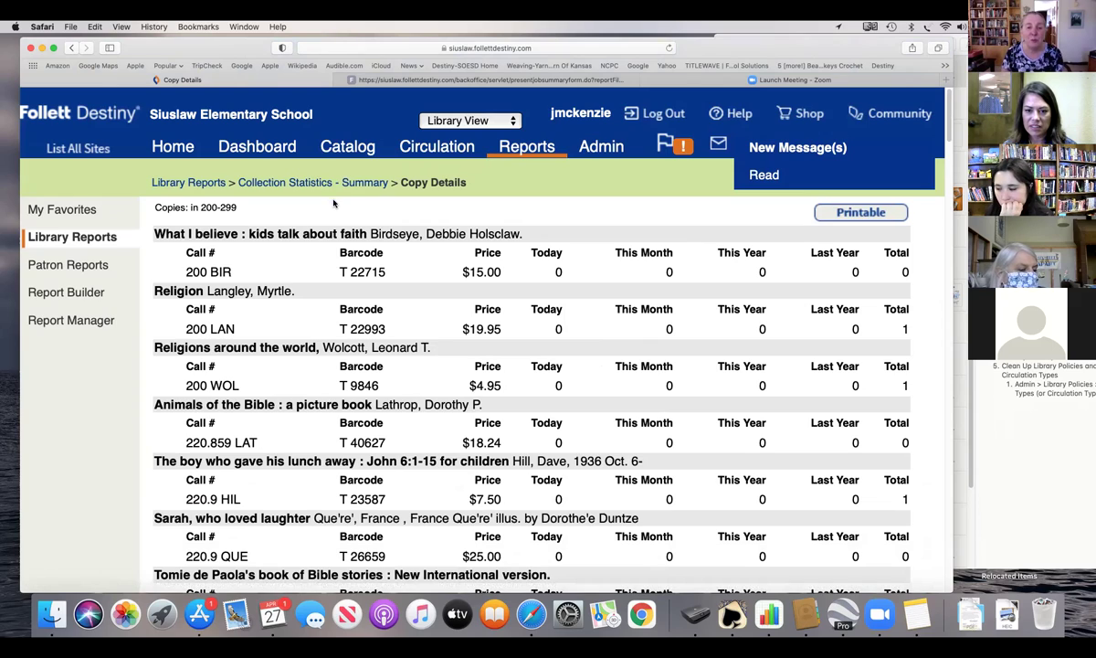
scroll(373, 397, down, 5)
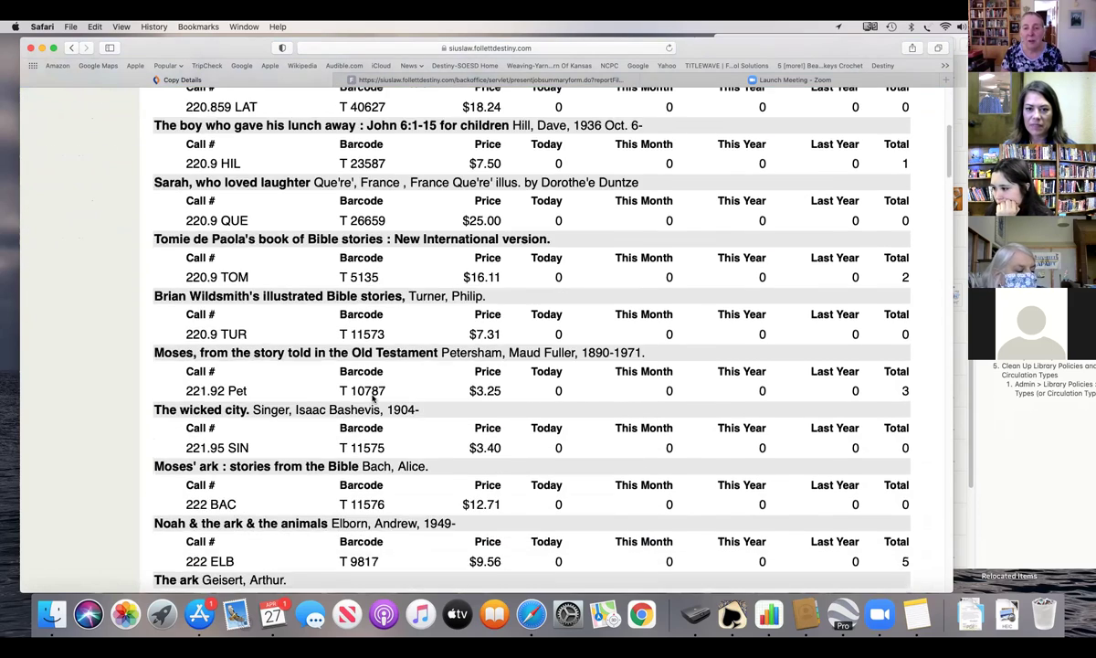
scroll(373, 398, down, 10)
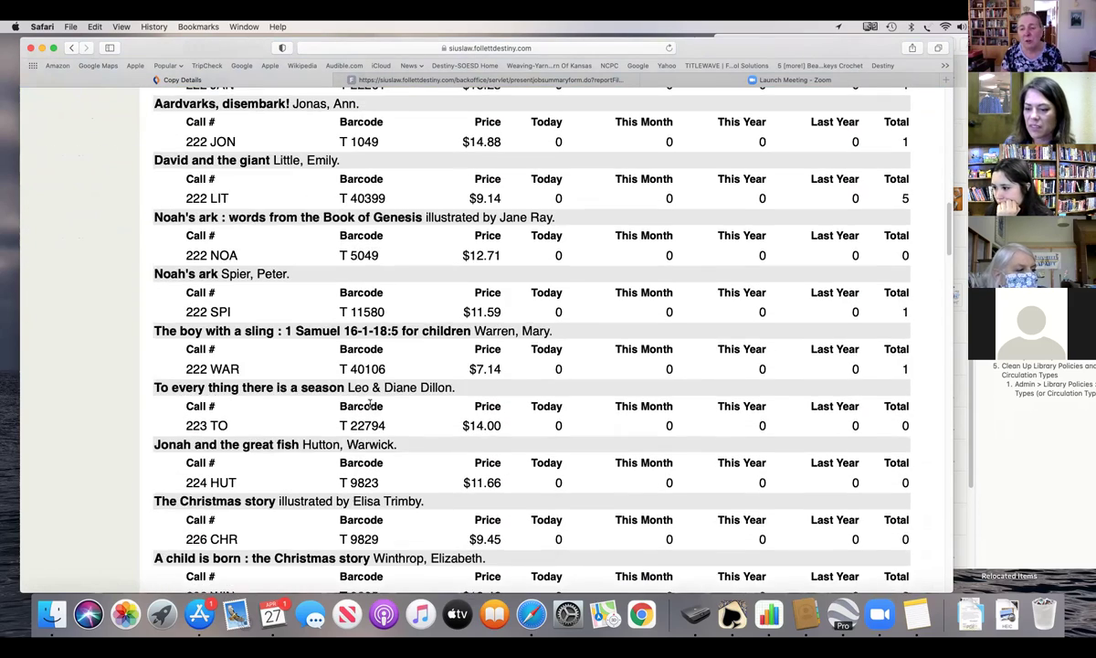
scroll(370, 402, down, 10)
scroll(373, 392, up, 12)
scroll(374, 390, up, 10)
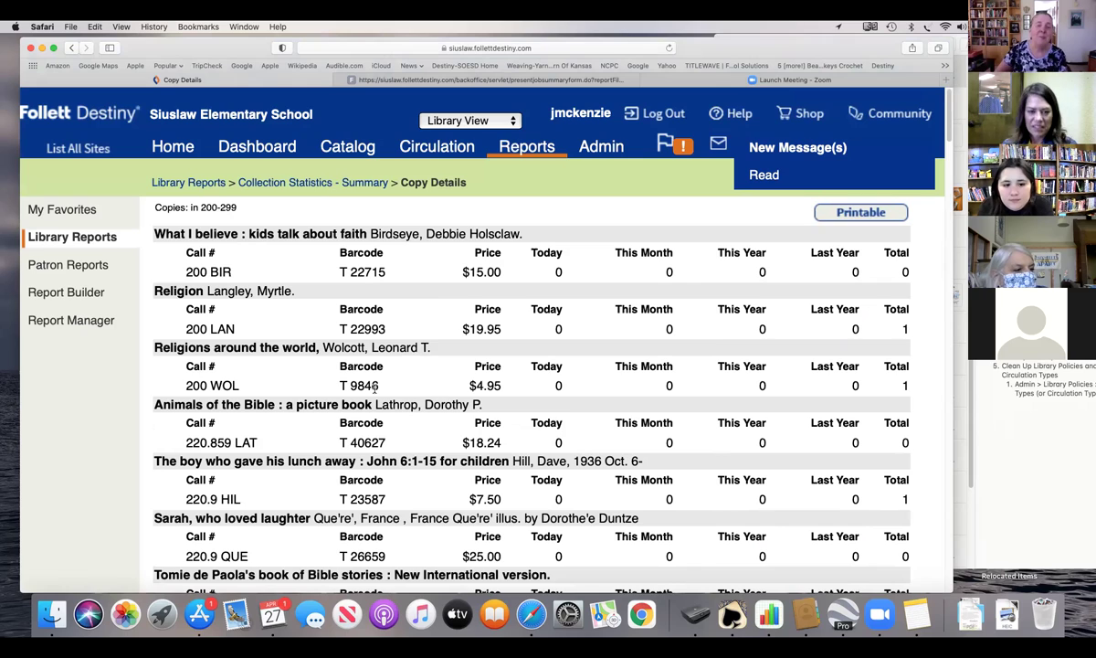
Return from the 200-299 copy details to the Collection Statistics summary and look over its call number ranges.
click(313, 183)
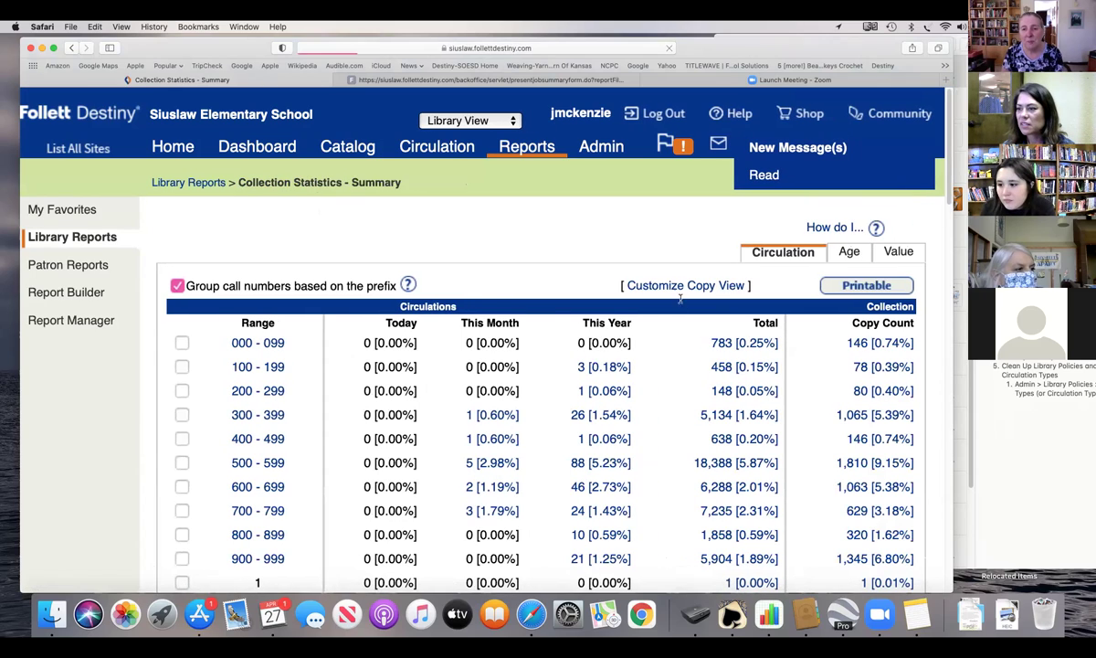
scroll(818, 423, down, 5)
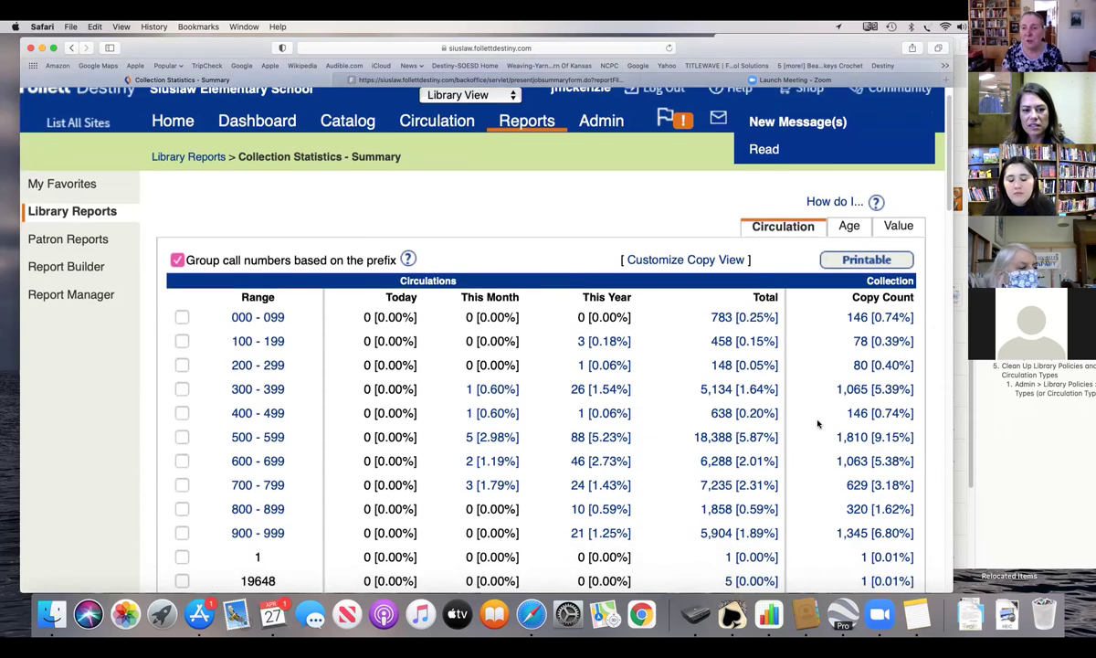
Look through the call number prefixes in the circulation summary and open the copy details behind the 51021746 prefix's total circulations.
scroll(805, 458, down, 3)
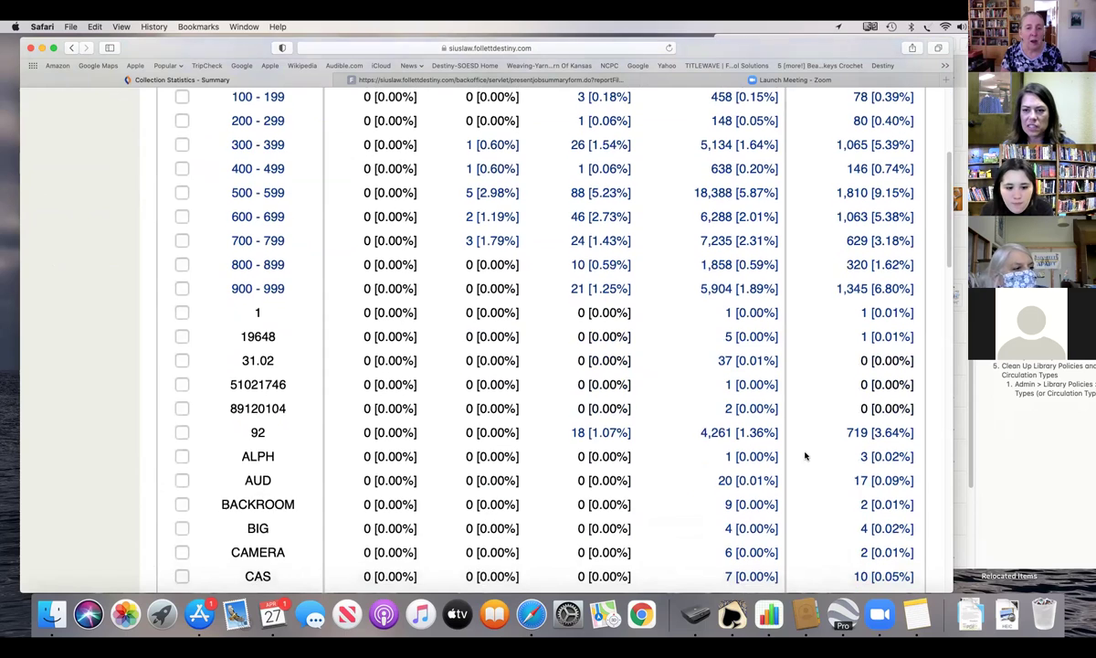
scroll(816, 464, down, 4)
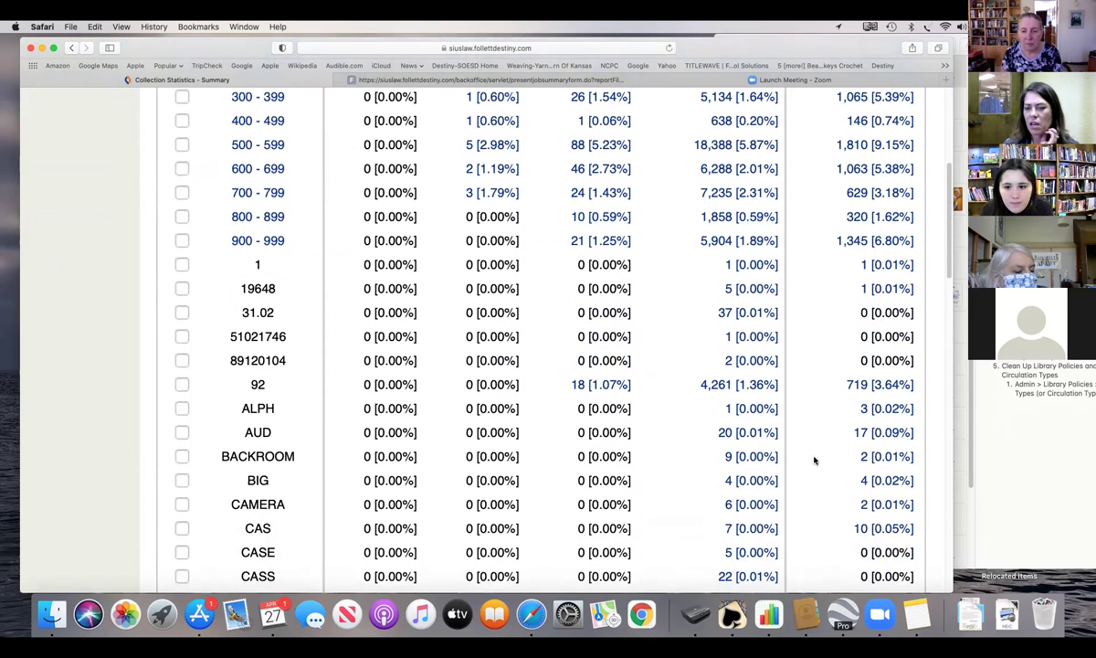
scroll(814, 462, down, 1)
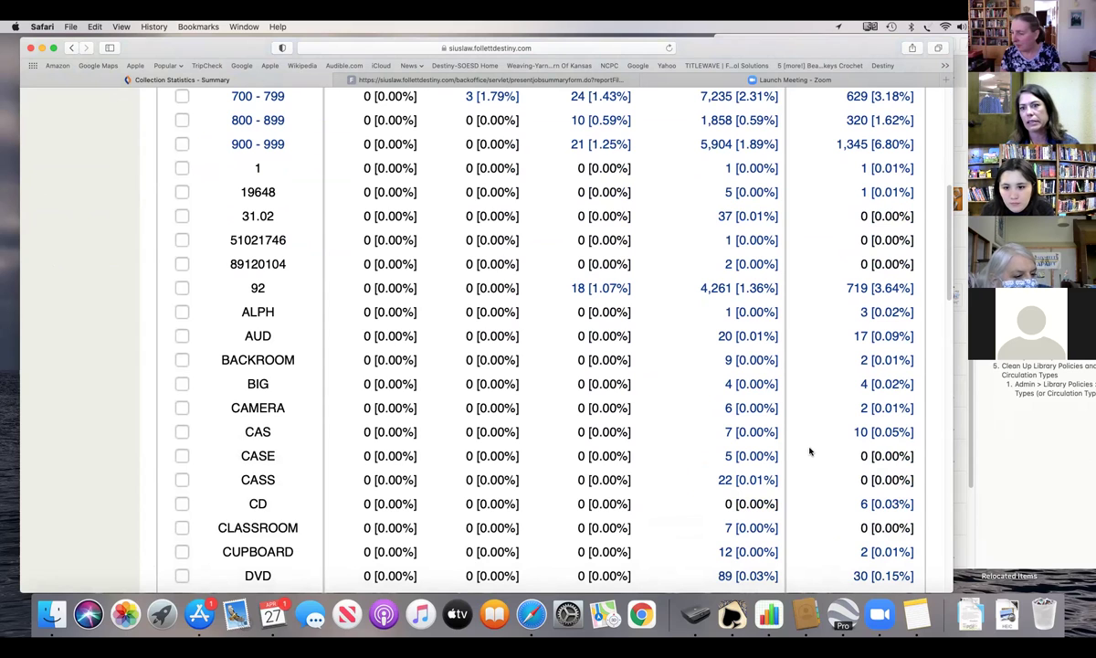
scroll(804, 457, up, 1)
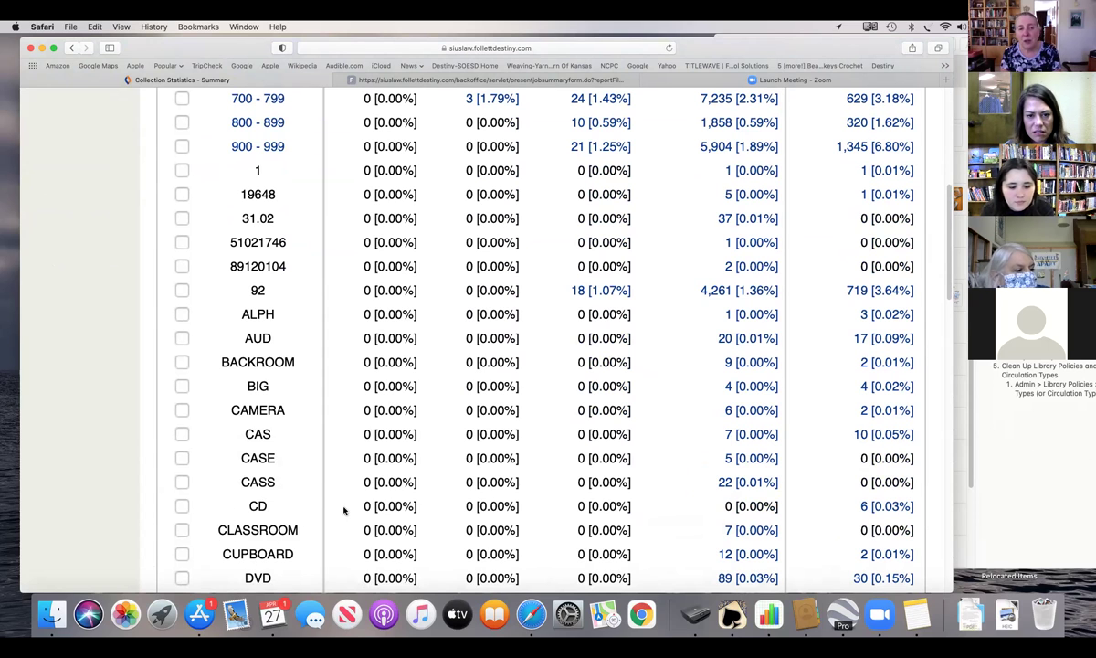
scroll(329, 507, down, 4)
scroll(288, 457, up, 6)
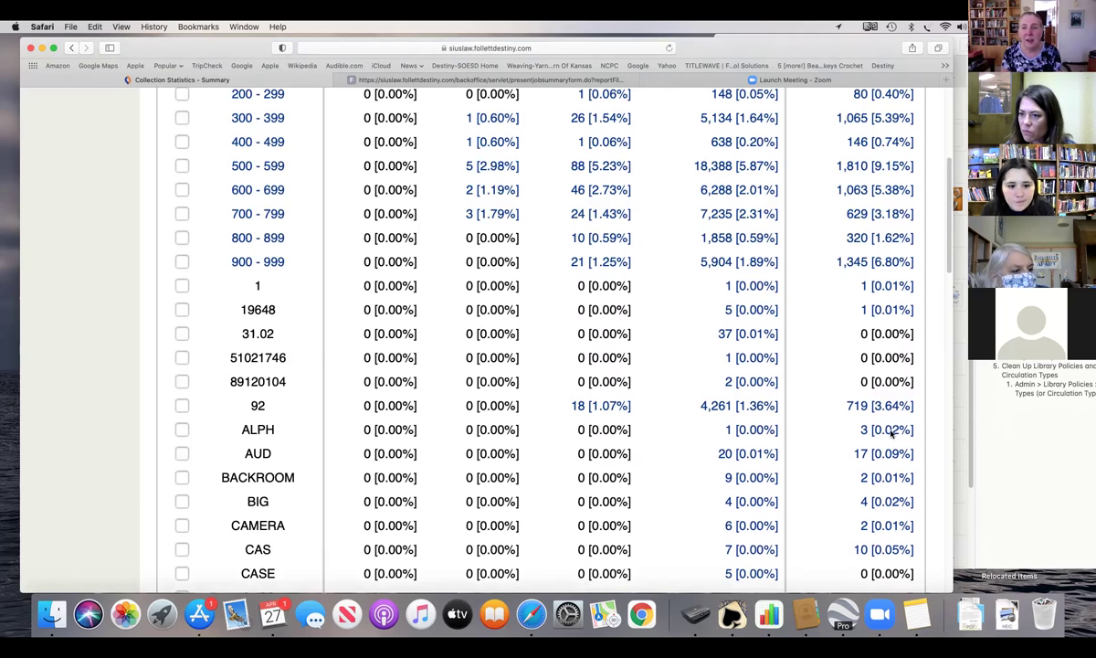
click(745, 359)
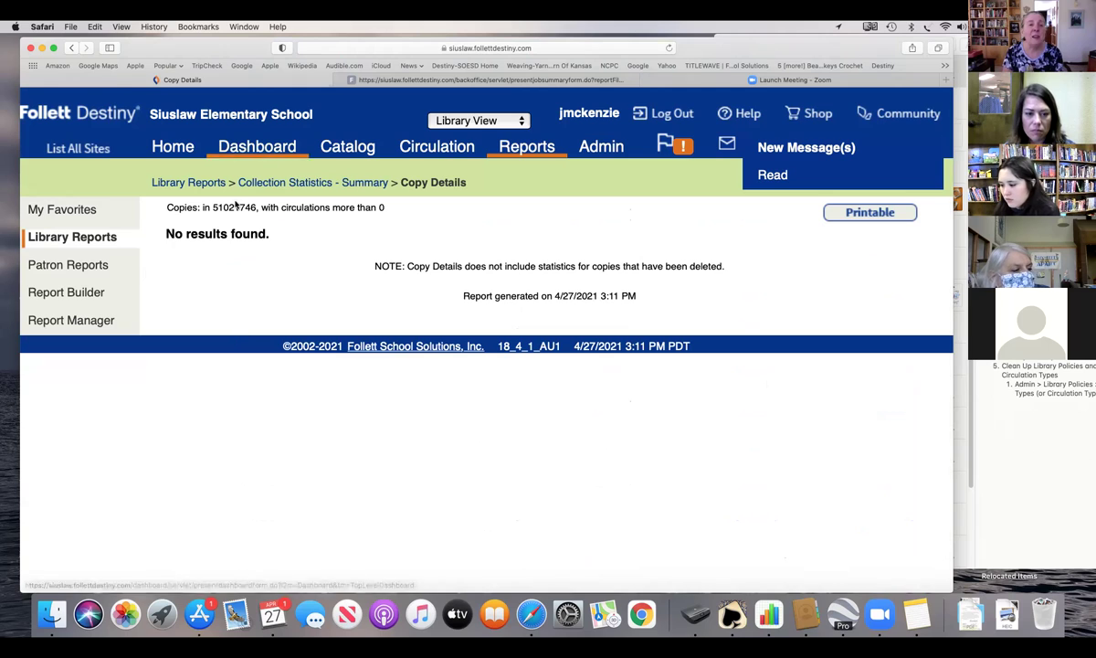
Return to the Collection Statistics summary, find the FICBRA prefix and open the copy details behind its total circulations.
click(309, 183)
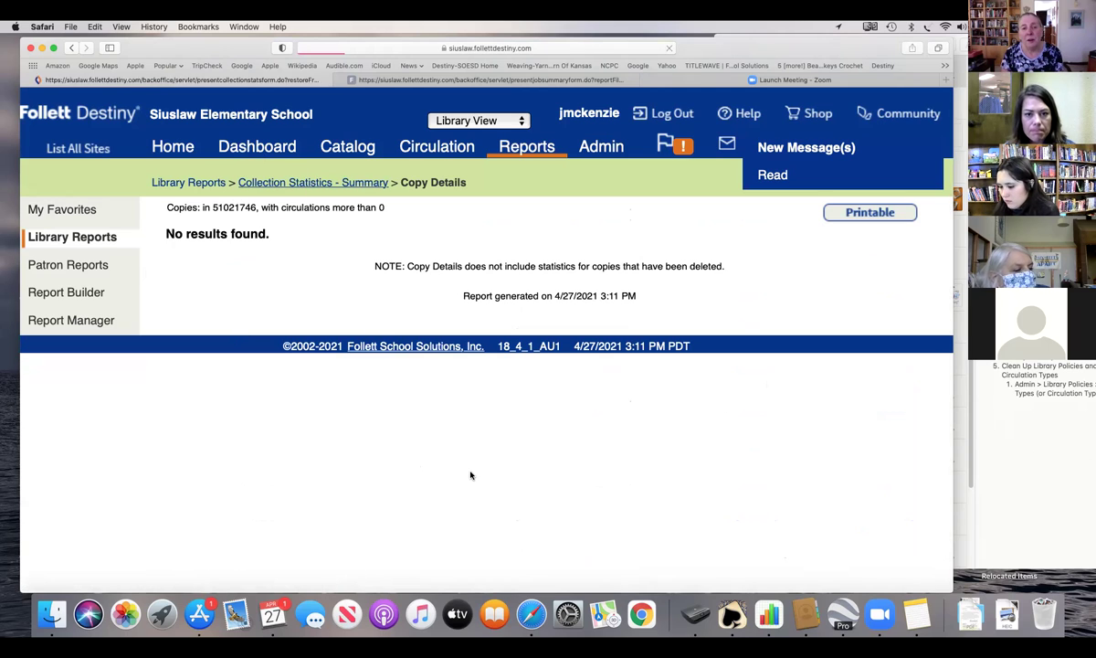
scroll(383, 446, down, 10)
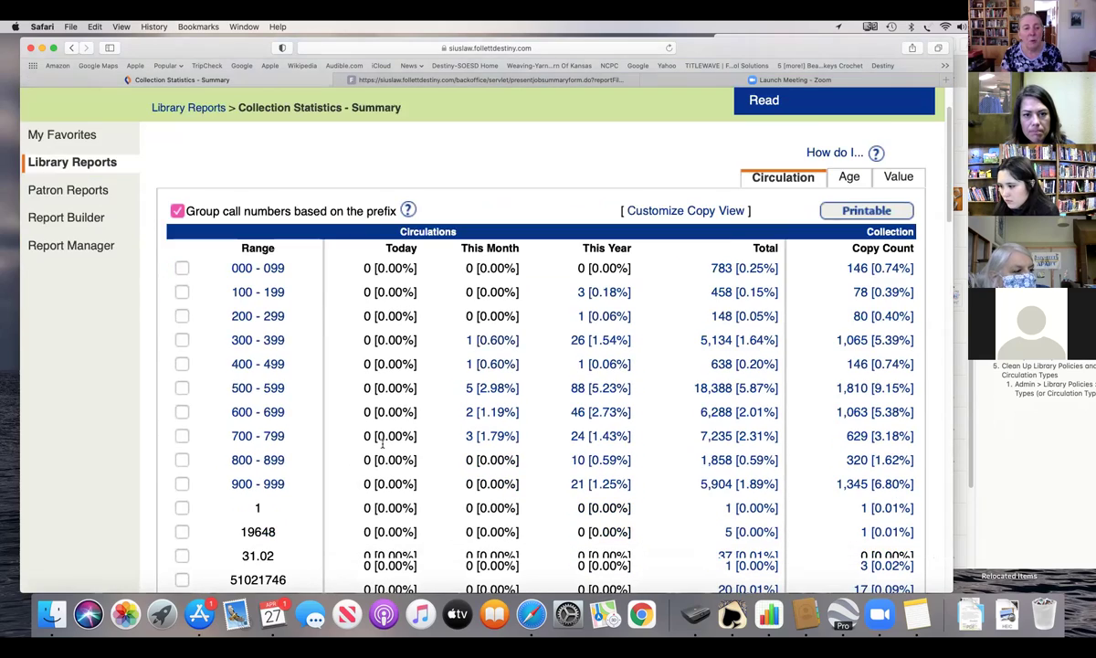
scroll(320, 513, down, 8)
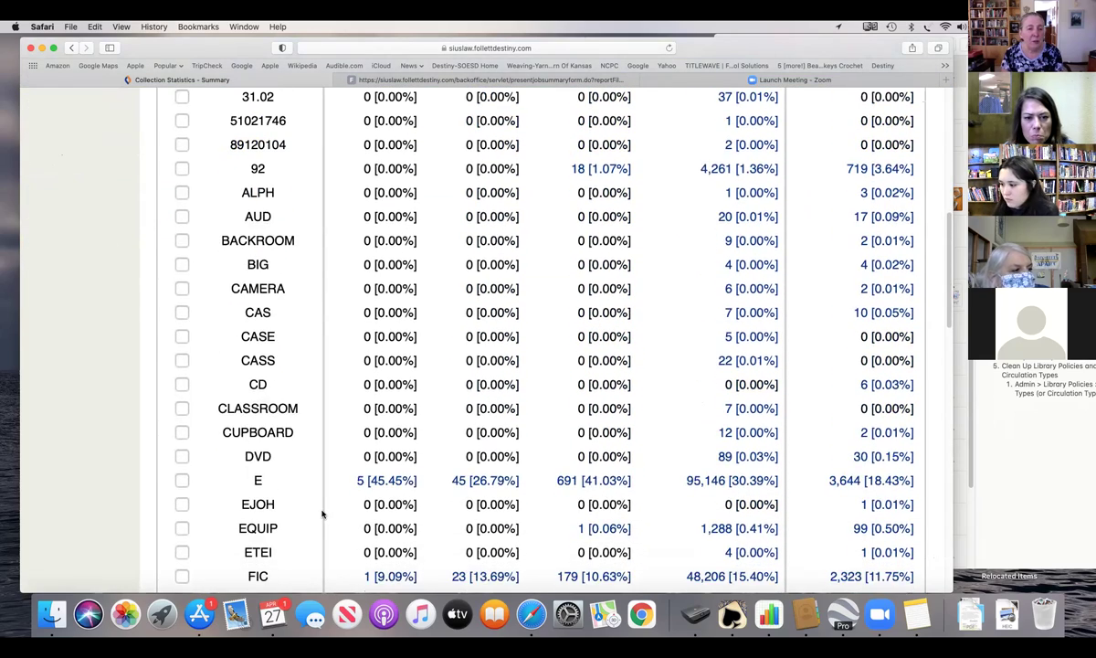
scroll(321, 513, down, 3)
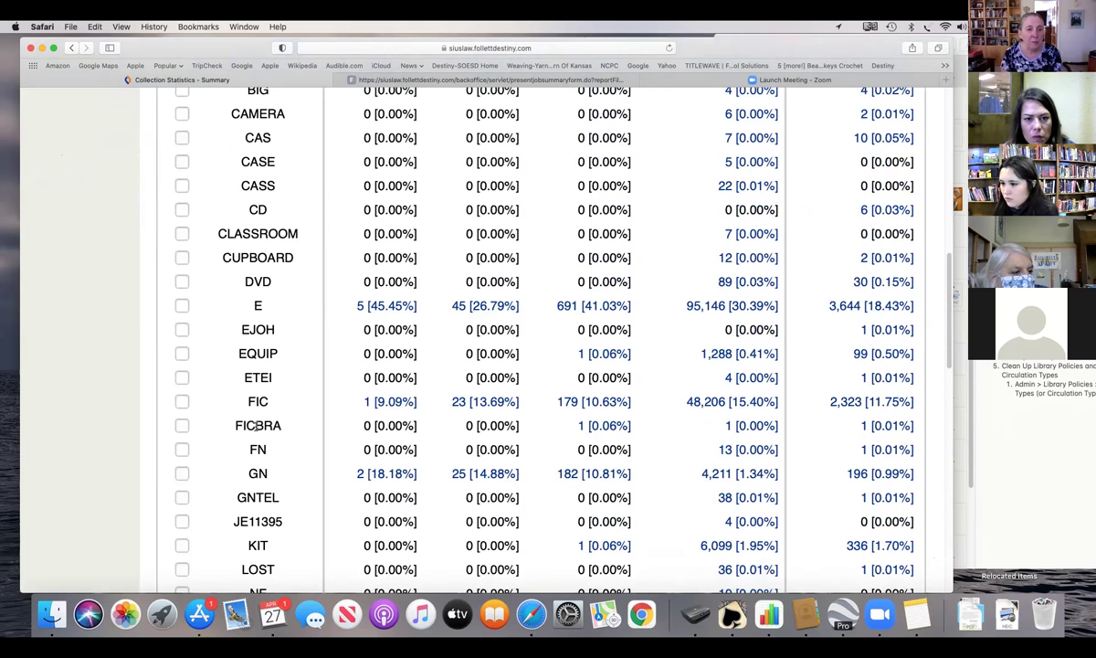
drag(235, 425, 267, 425)
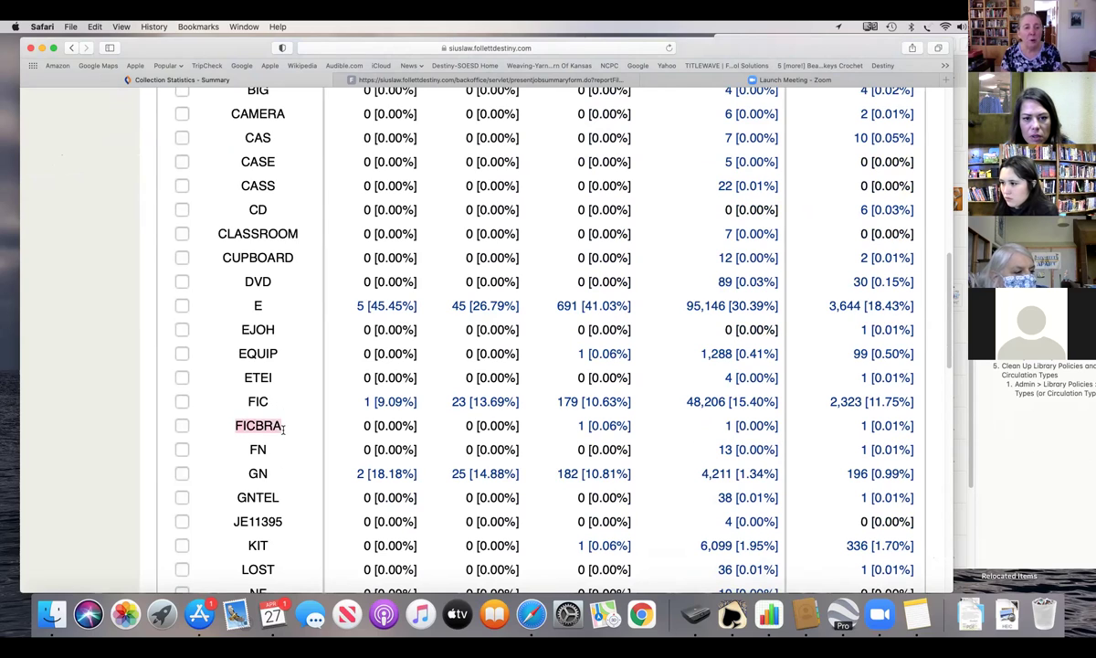
click(753, 426)
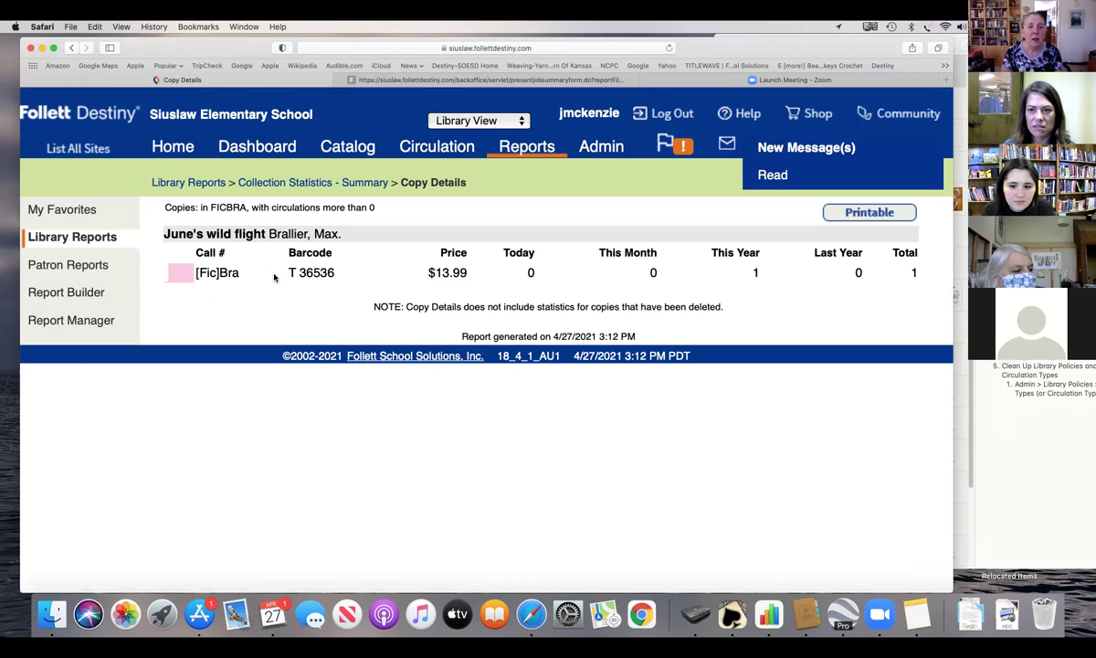
Find the "June's wild flight" copy in the catalog by searching for barcode 36536.
drag(298, 272, 338, 270)
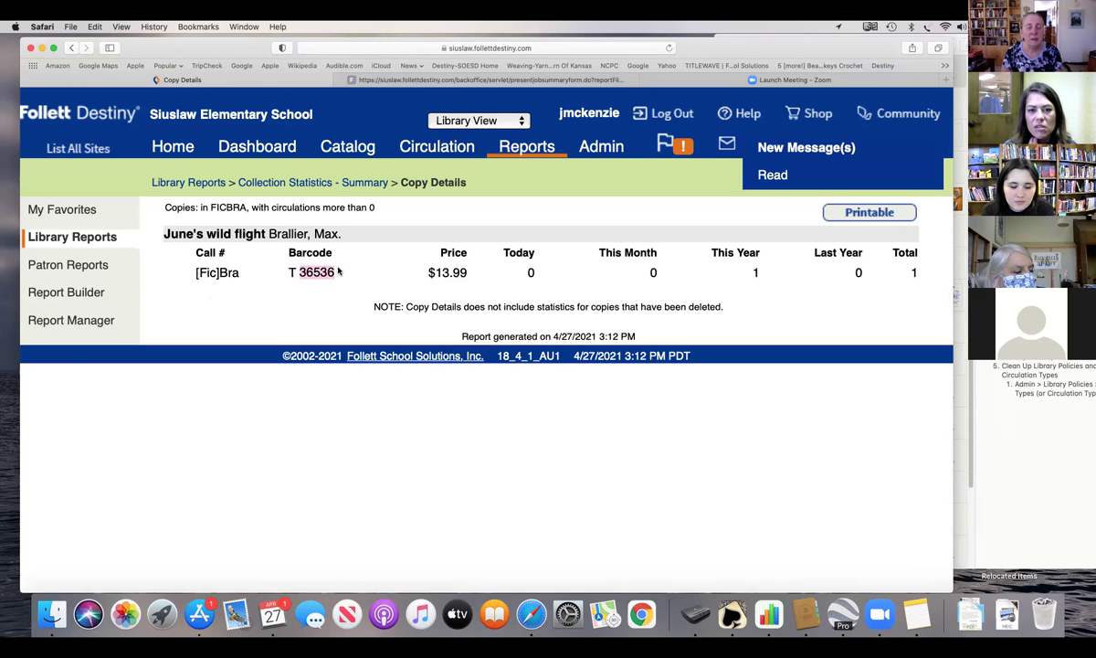
click(338, 138)
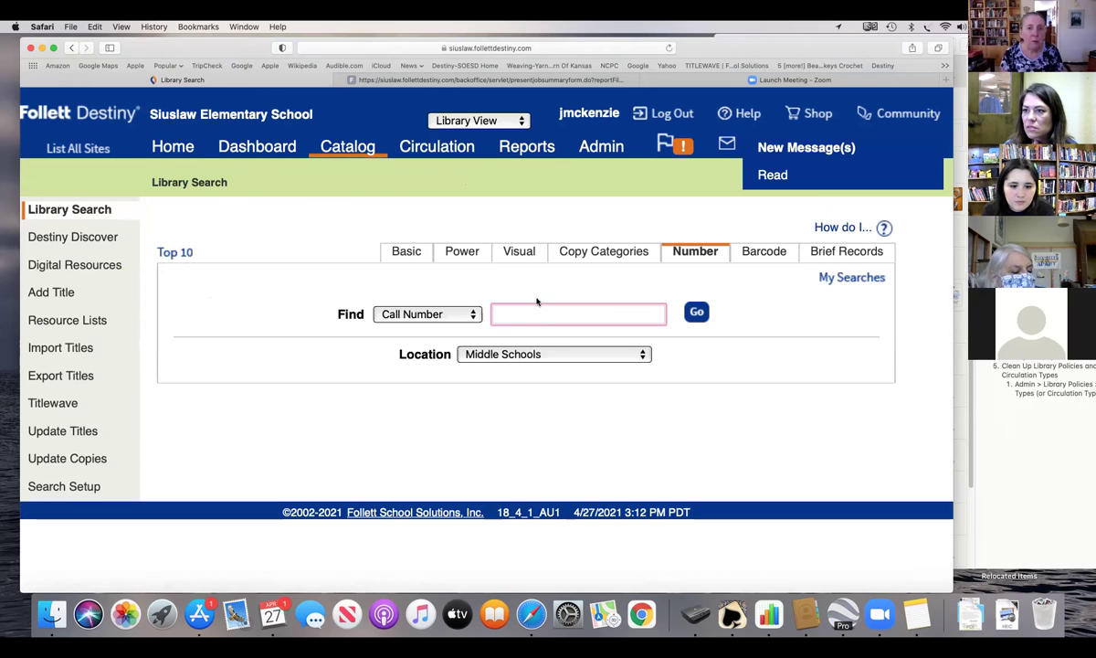
click(760, 252)
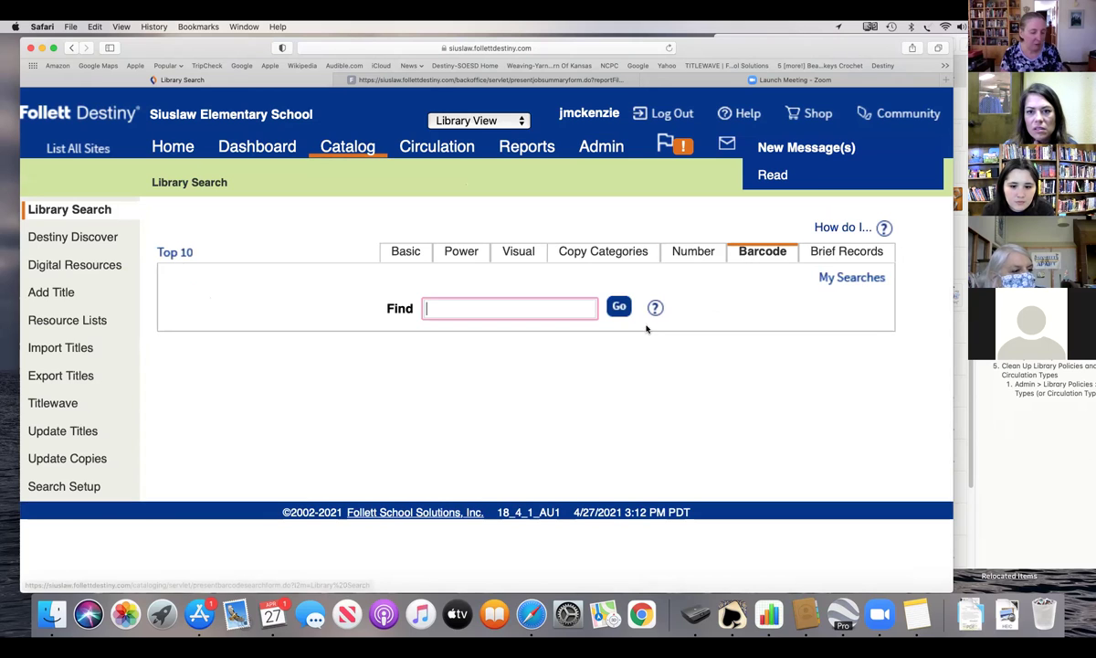
text(36536)
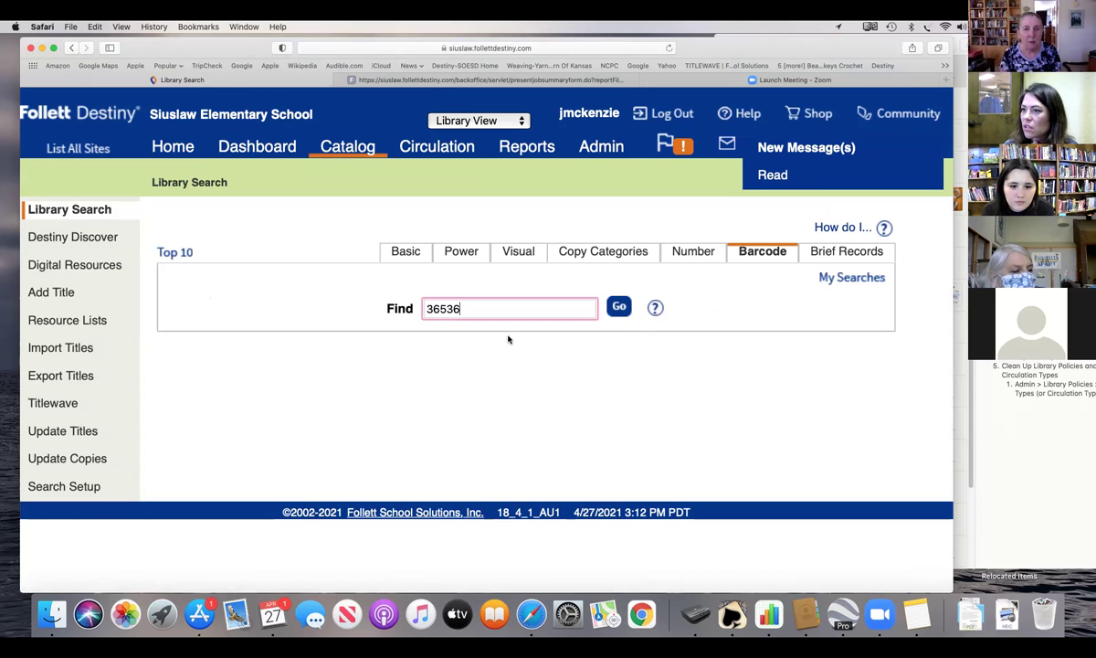
click(621, 308)
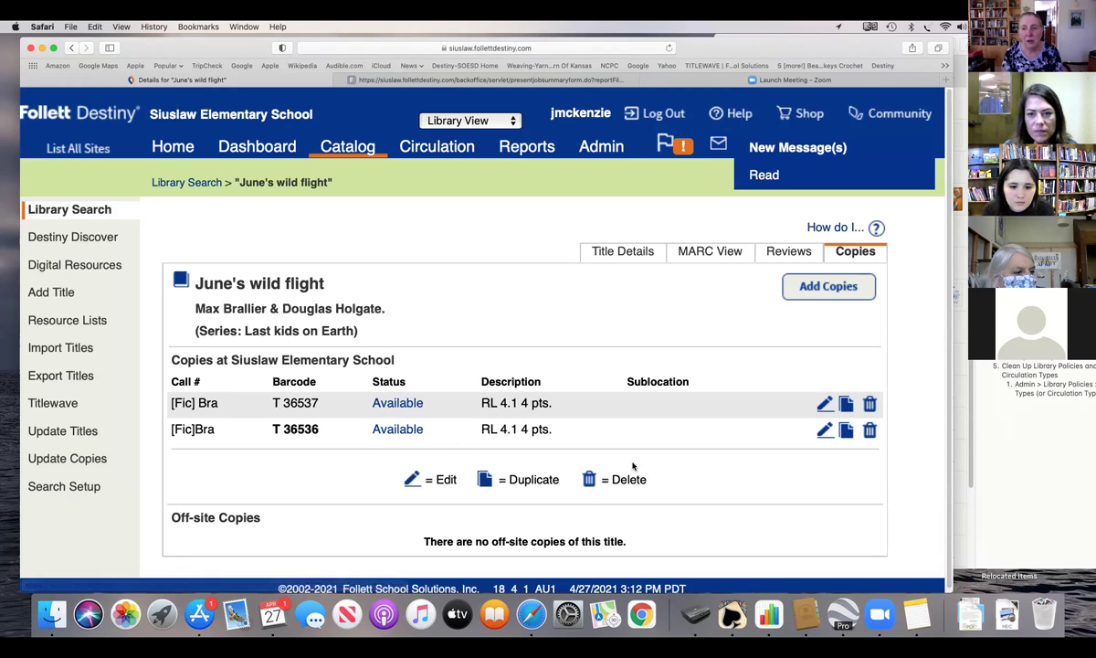
Change the call number of copy T 36536 to FIC Bra, save it, and check the title's other copy.
click(826, 431)
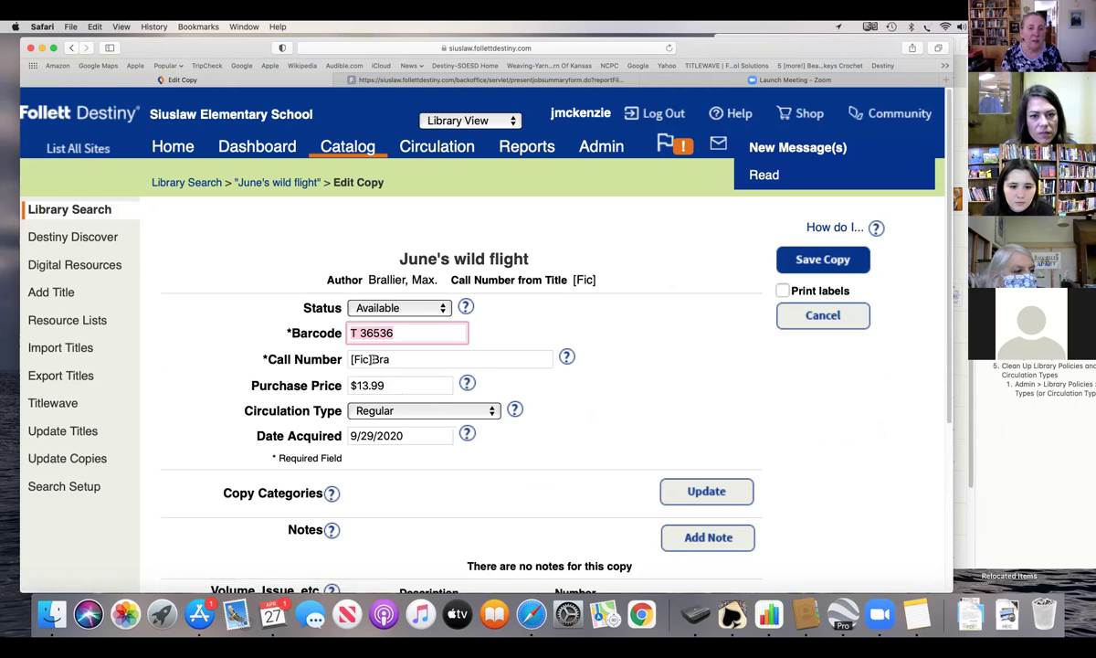
key(Tab)
drag(373, 359, 351, 365)
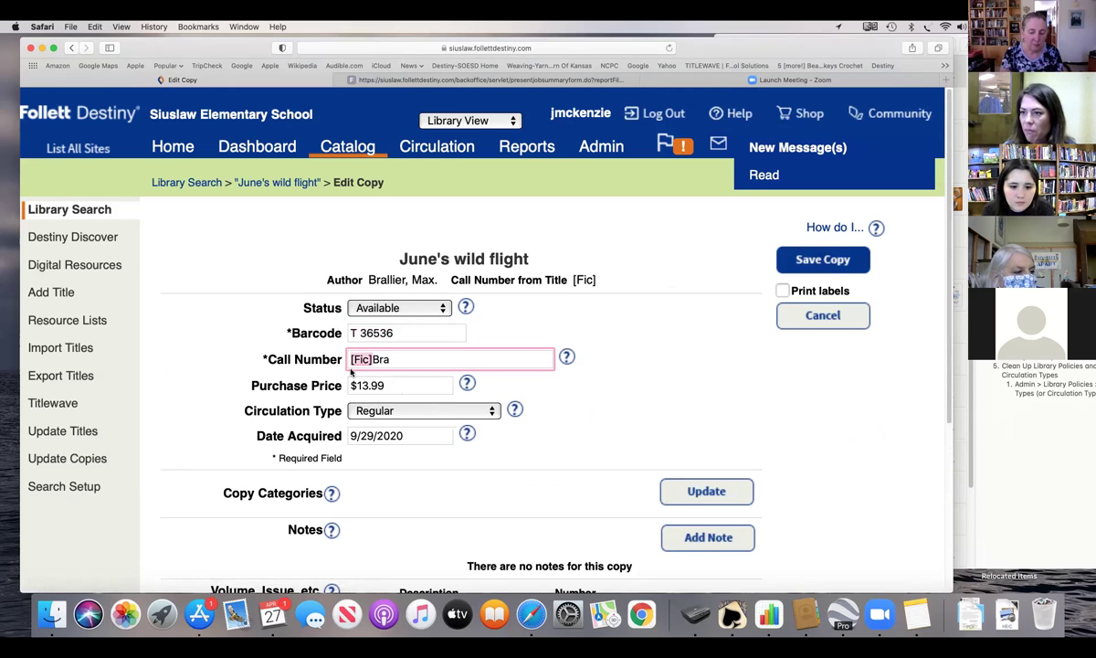
text(FIC)
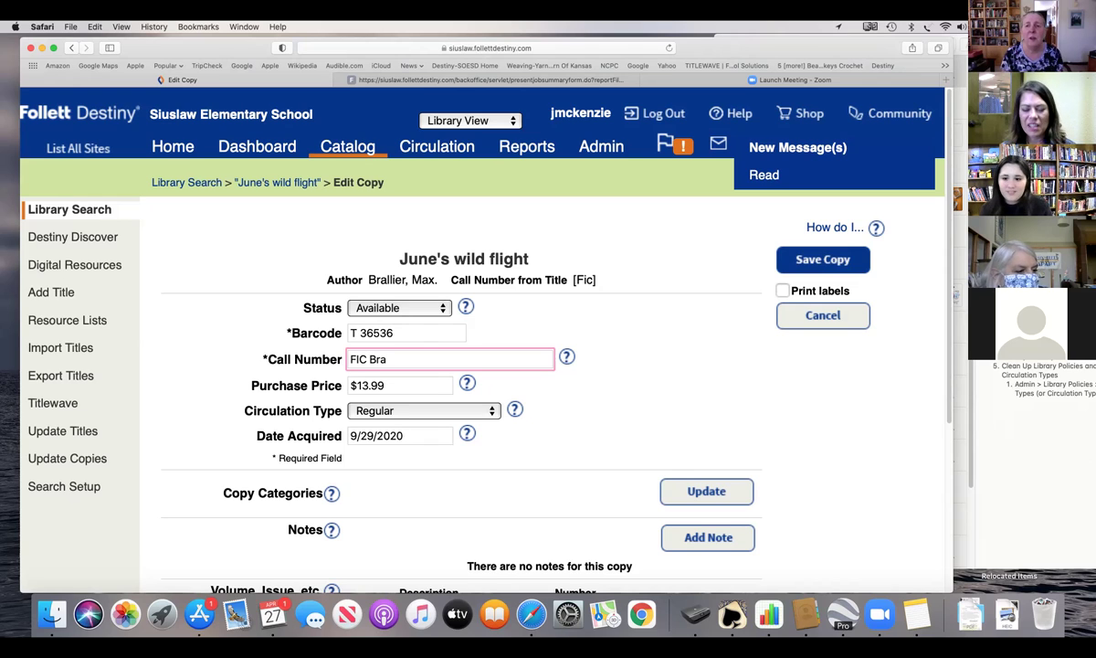
click(823, 263)
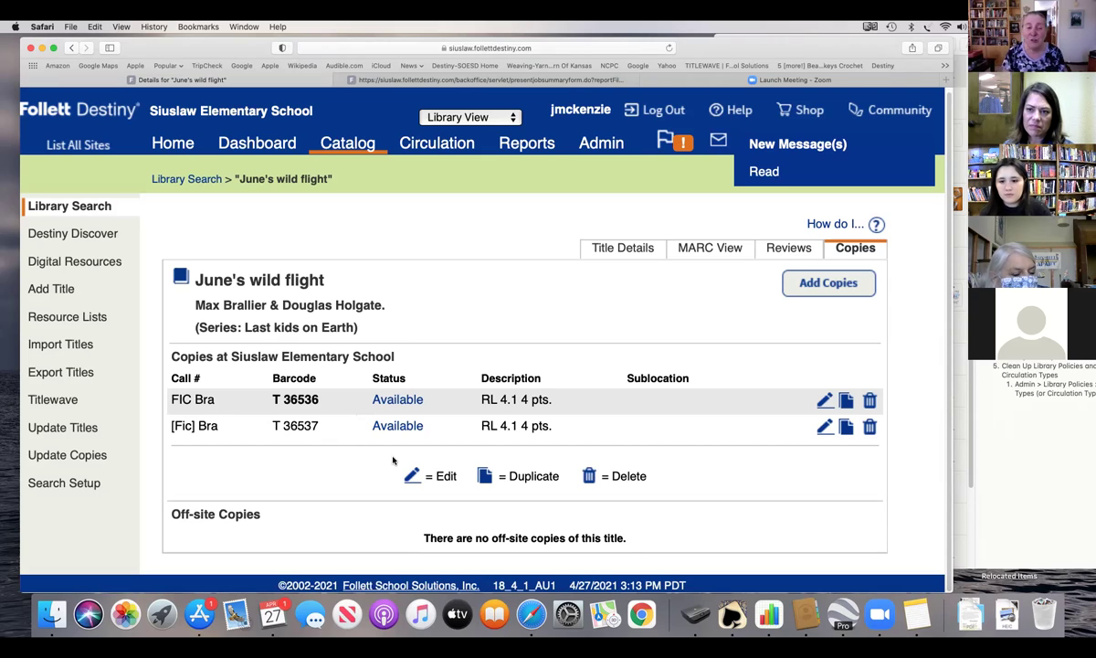
drag(200, 425, 256, 425)
click(254, 425)
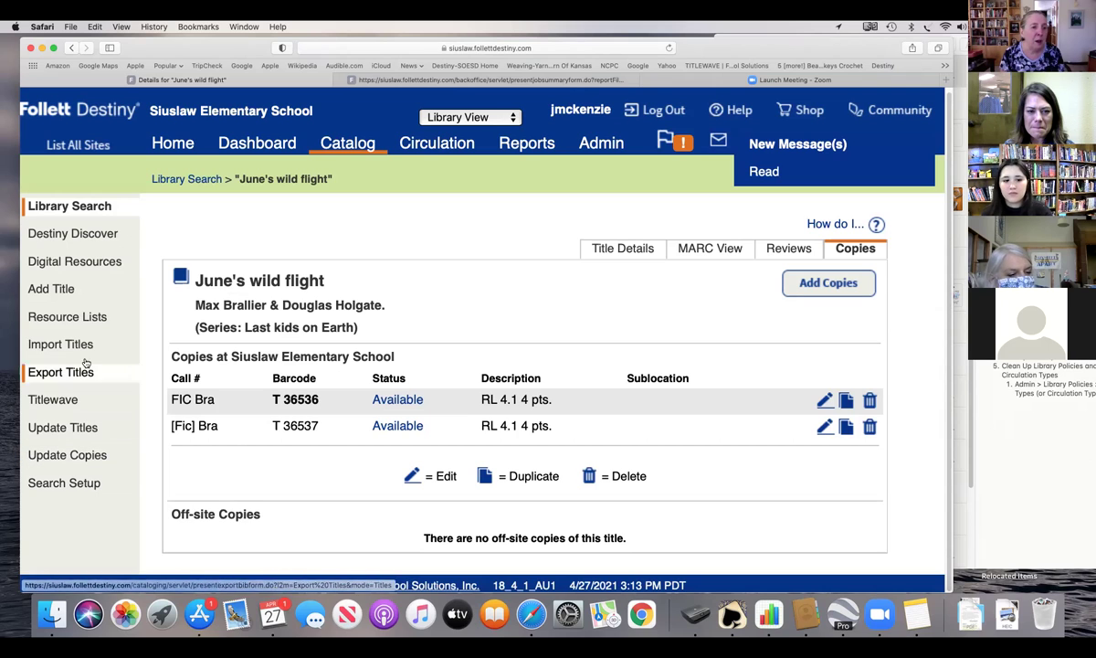
Reopen the Collection Statistics summary from the library reports and show the age statistics for the call number ranges.
click(527, 144)
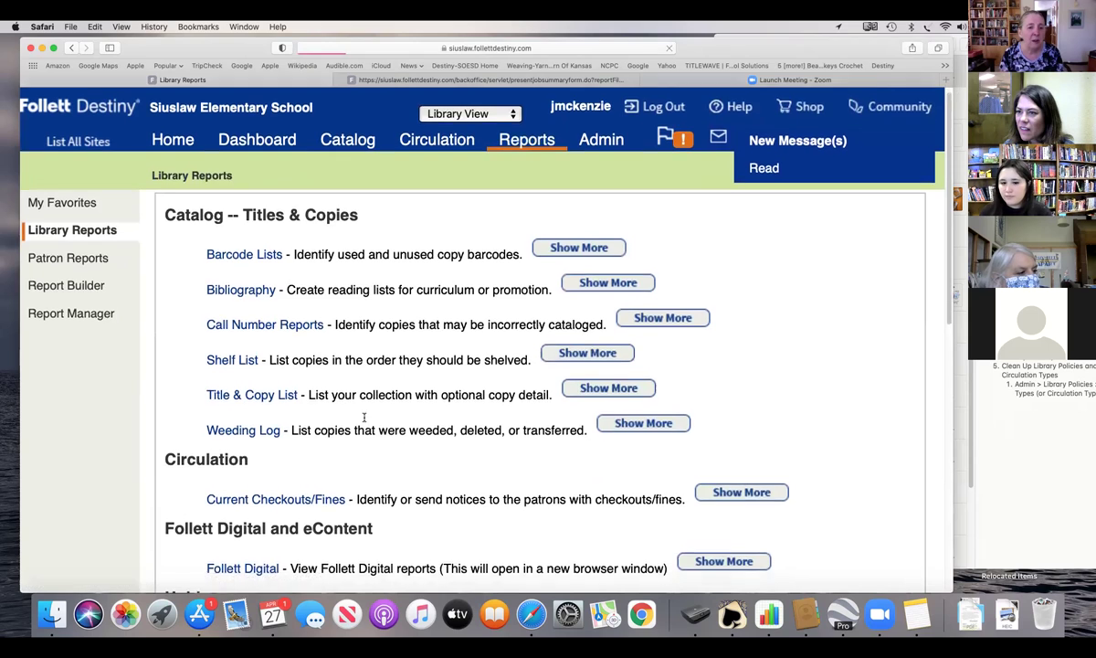
scroll(366, 420, down, 8)
scroll(317, 474, down, 3)
click(319, 488)
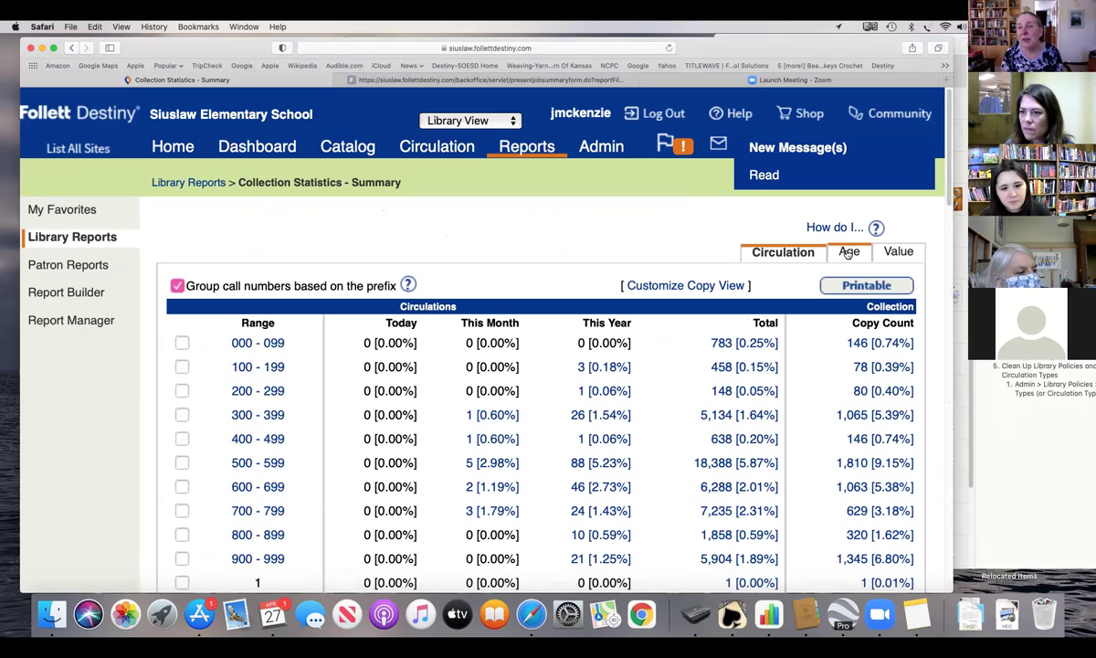
click(847, 253)
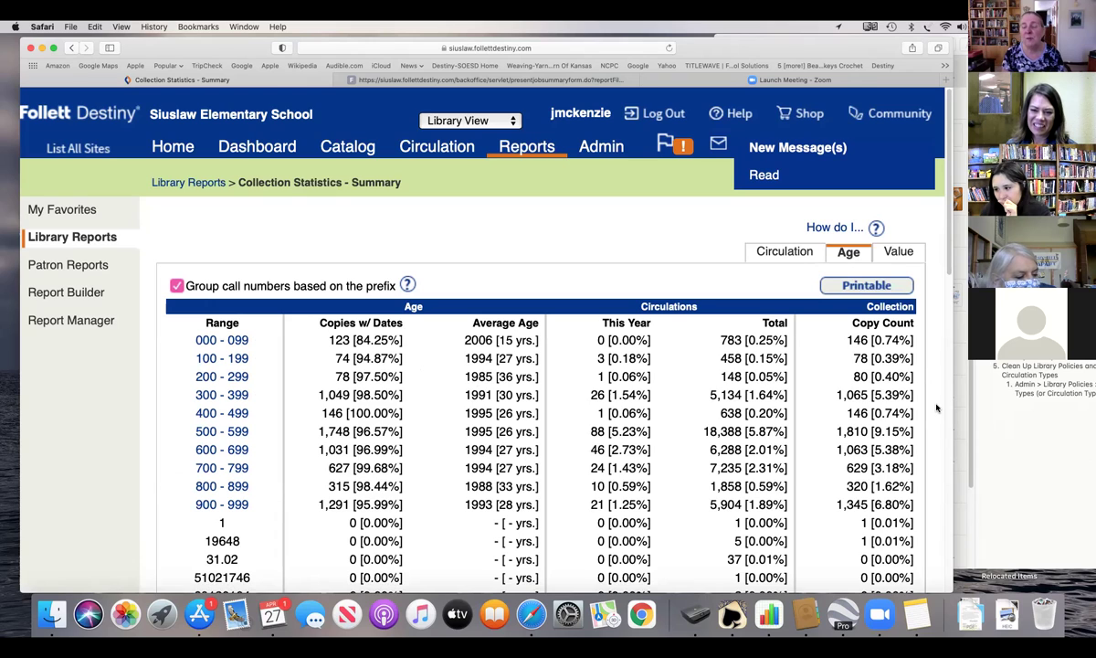
Show the collection's value statistics and examine the actual and estimated values for each call number range, prefix and the overall totals.
click(898, 256)
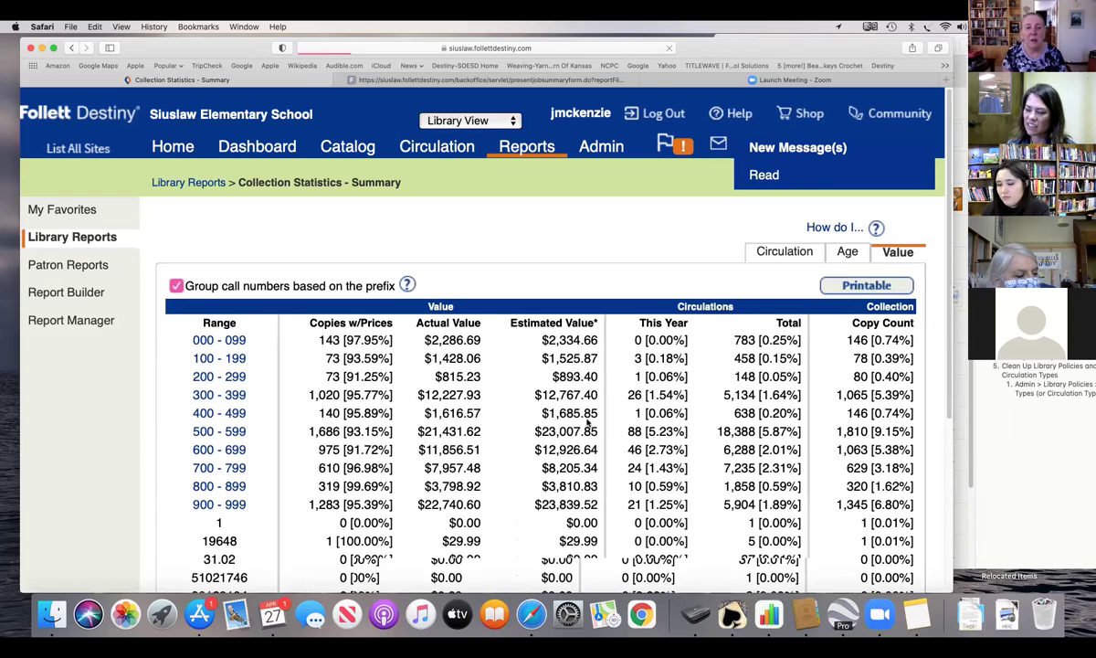
scroll(514, 442, down, 10)
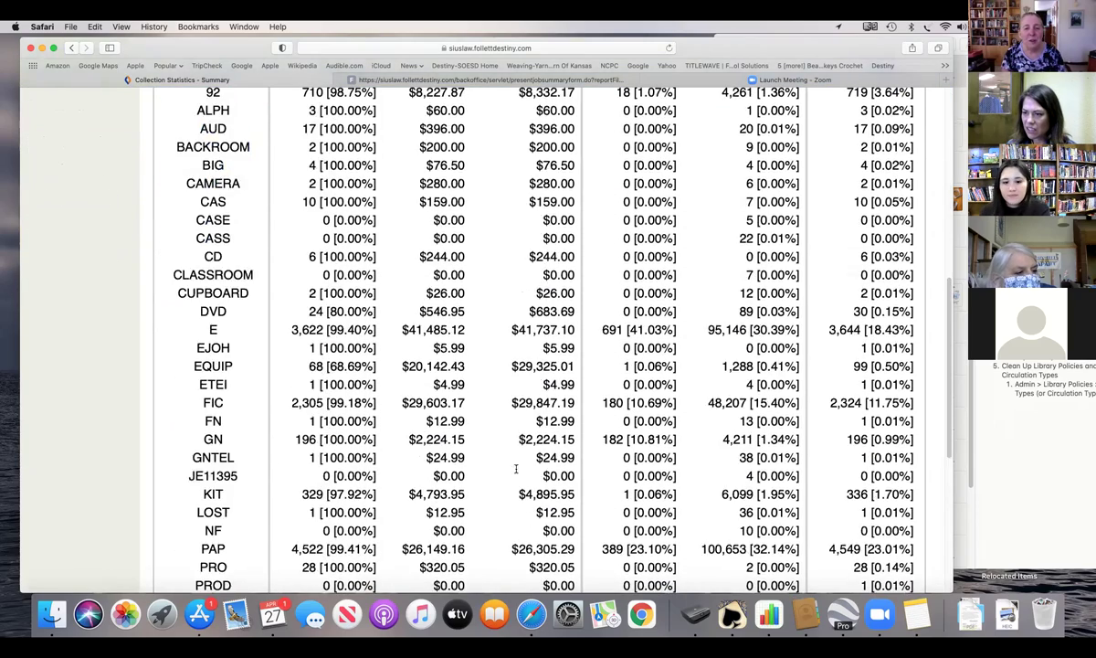
scroll(518, 498, down, 5)
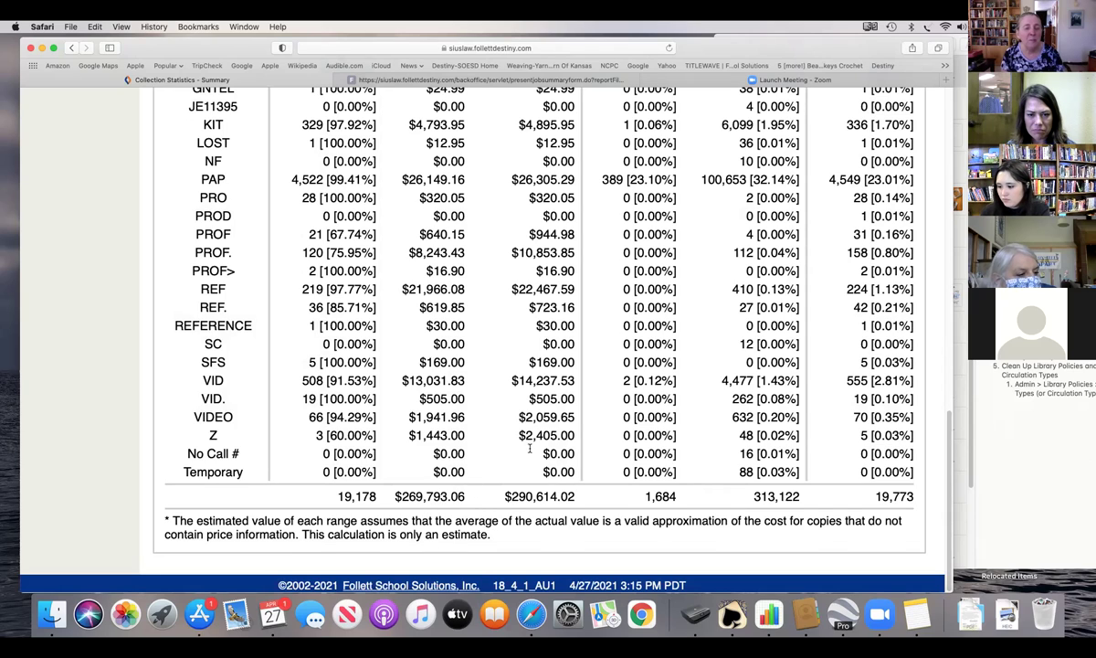
scroll(539, 393, up, 3)
scroll(545, 389, up, 3)
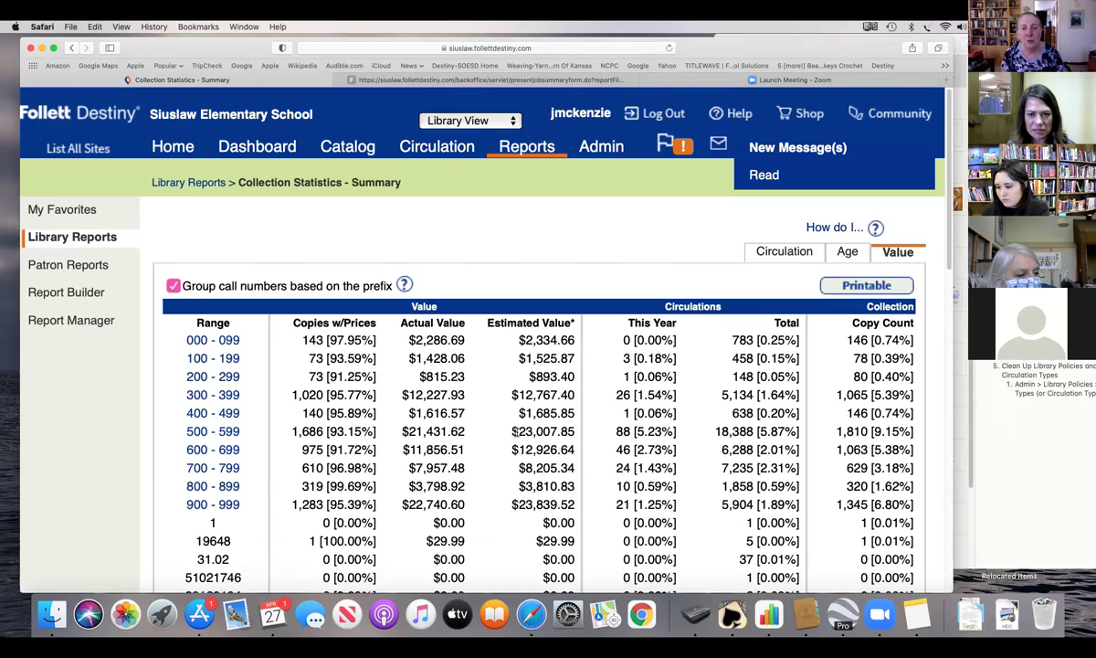
scroll(512, 416, down, 2)
scroll(546, 433, down, 10)
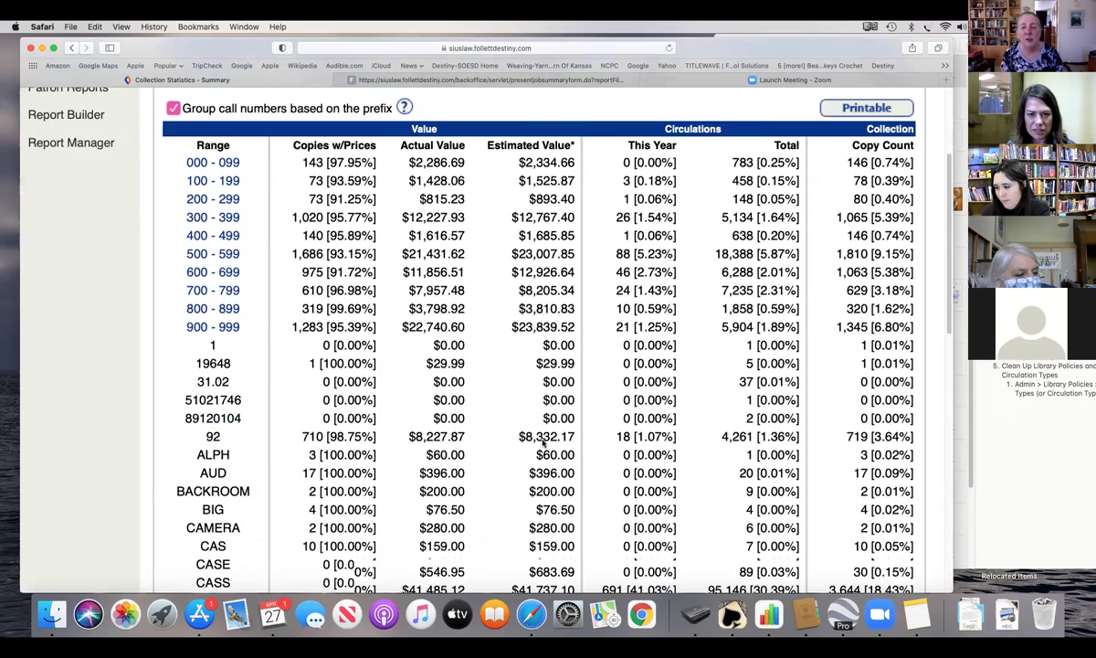
scroll(408, 481, down, 7)
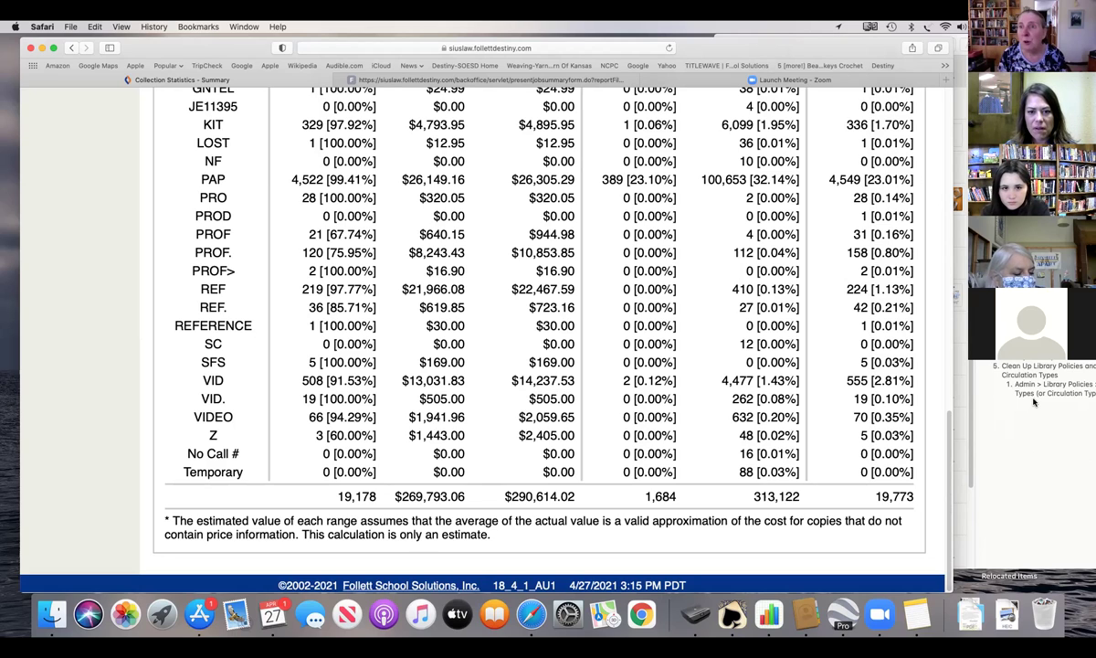
scroll(952, 373, up, 3)
drag(951, 373, 956, 150)
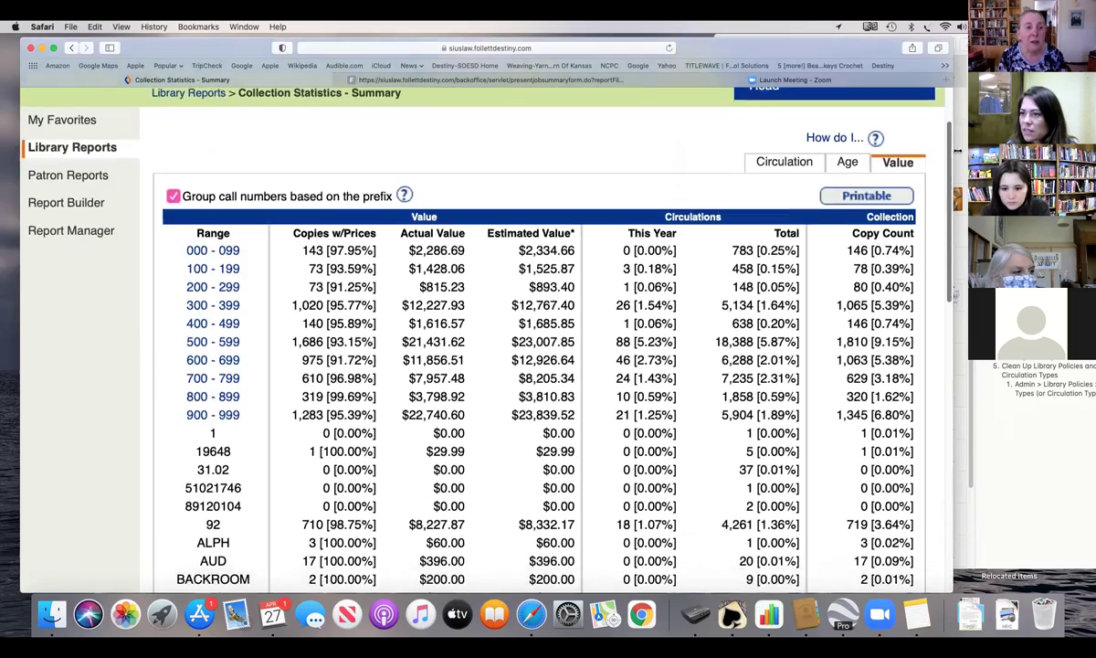
scroll(953, 151, up, 2)
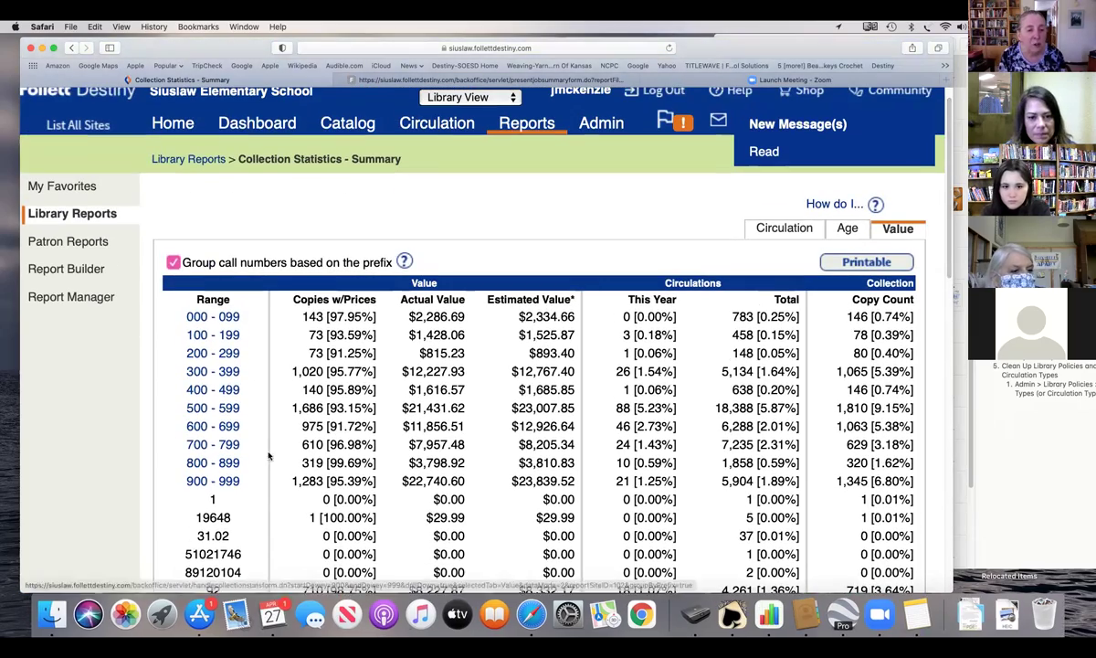
scroll(249, 494, down, 5)
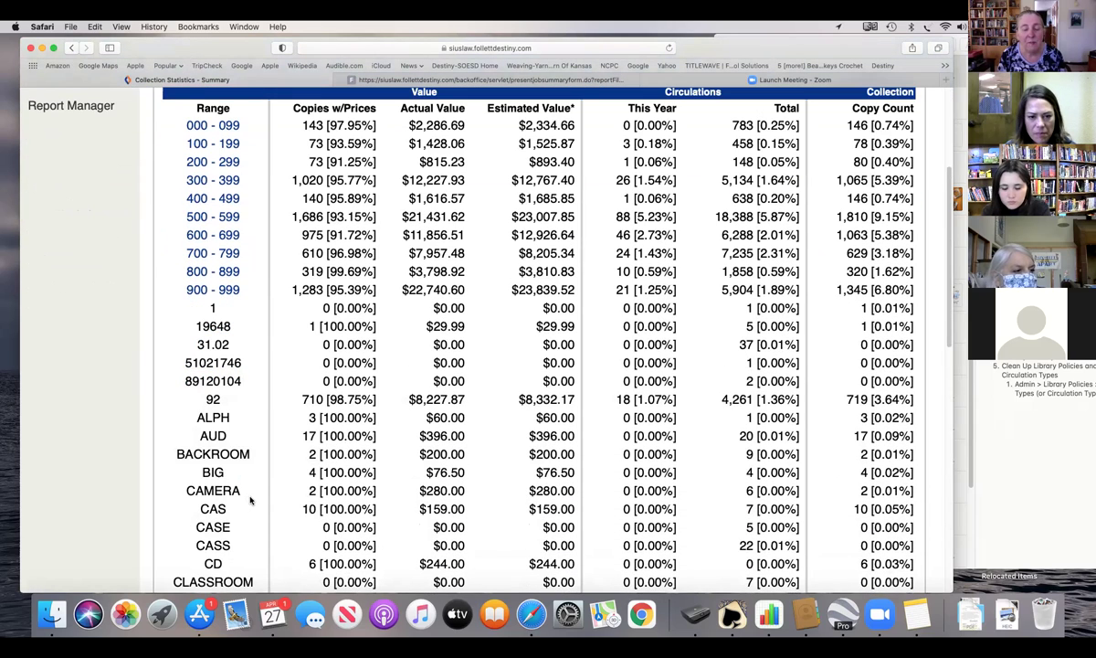
scroll(245, 425, up, 5)
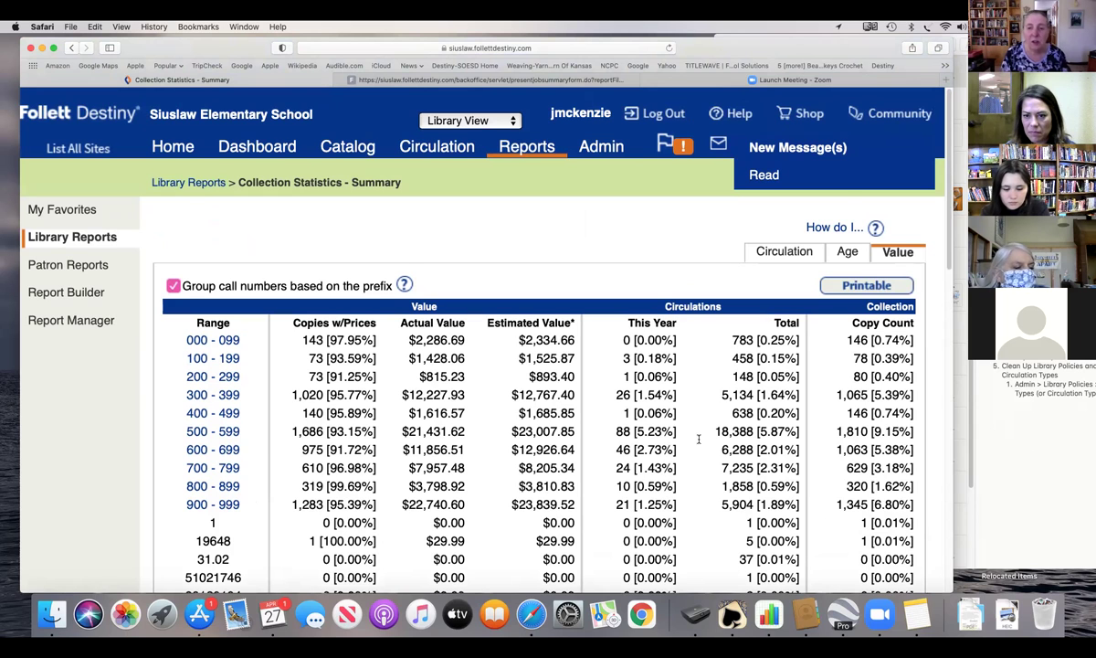
Open the site's inventory administration and review the completed and in-progress inventories.
scroll(947, 190, down, 2)
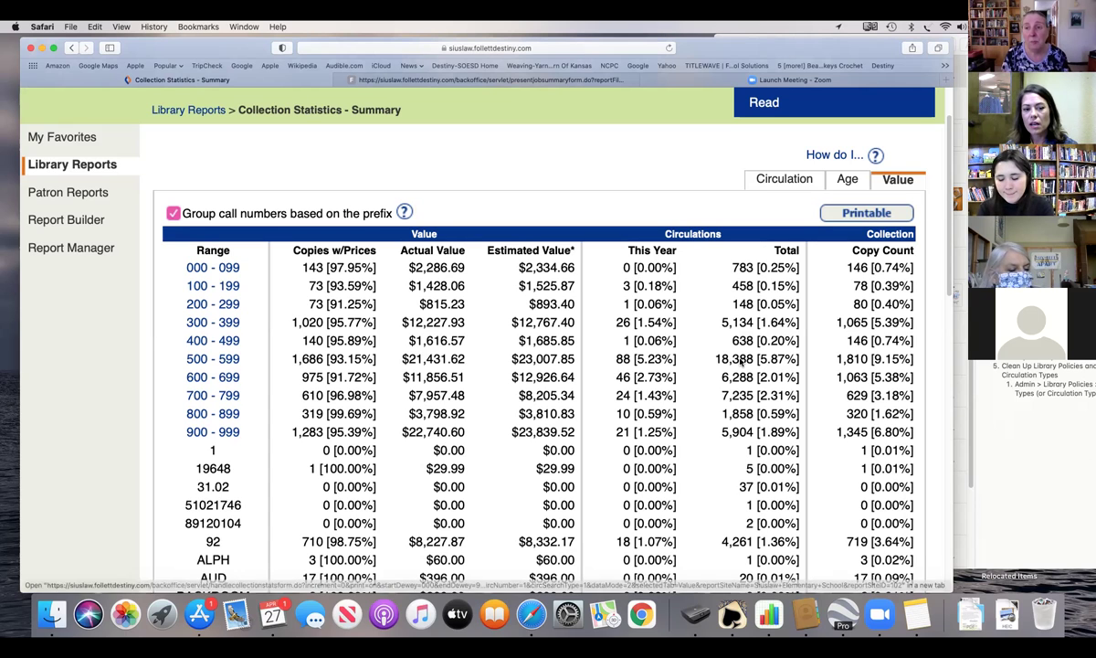
drag(950, 282, 950, 248)
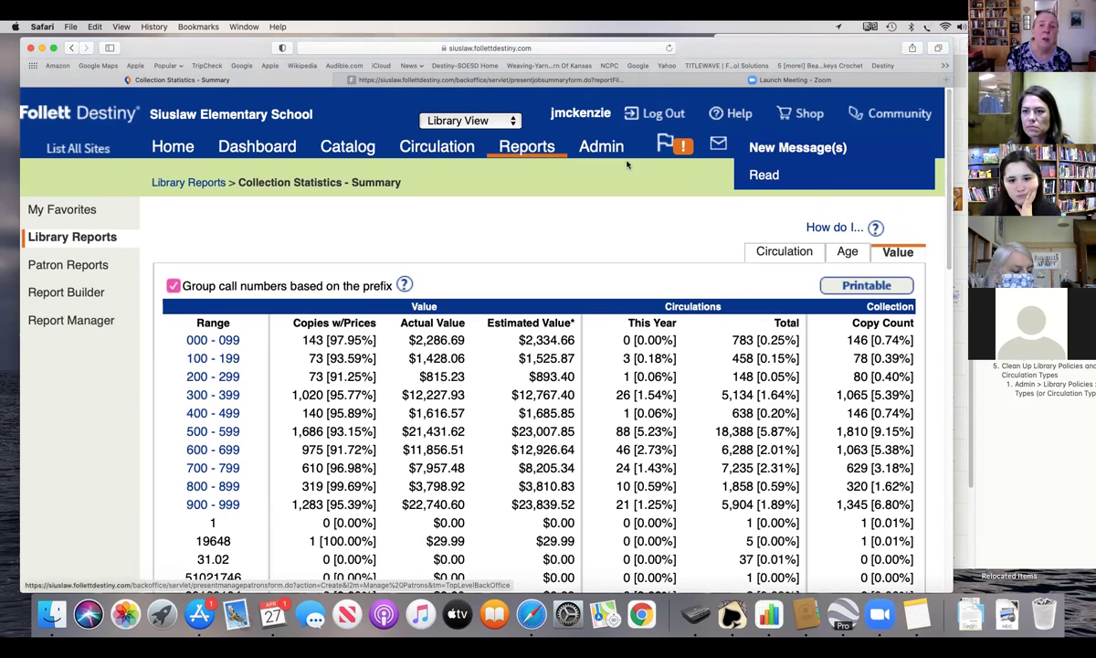
click(602, 148)
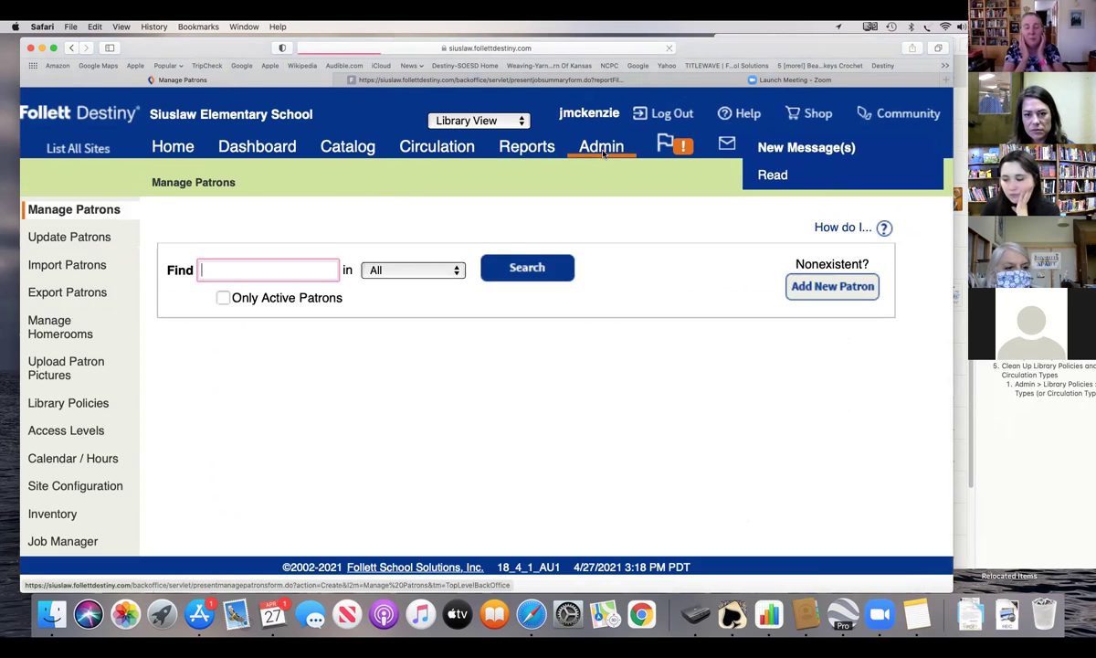
click(64, 517)
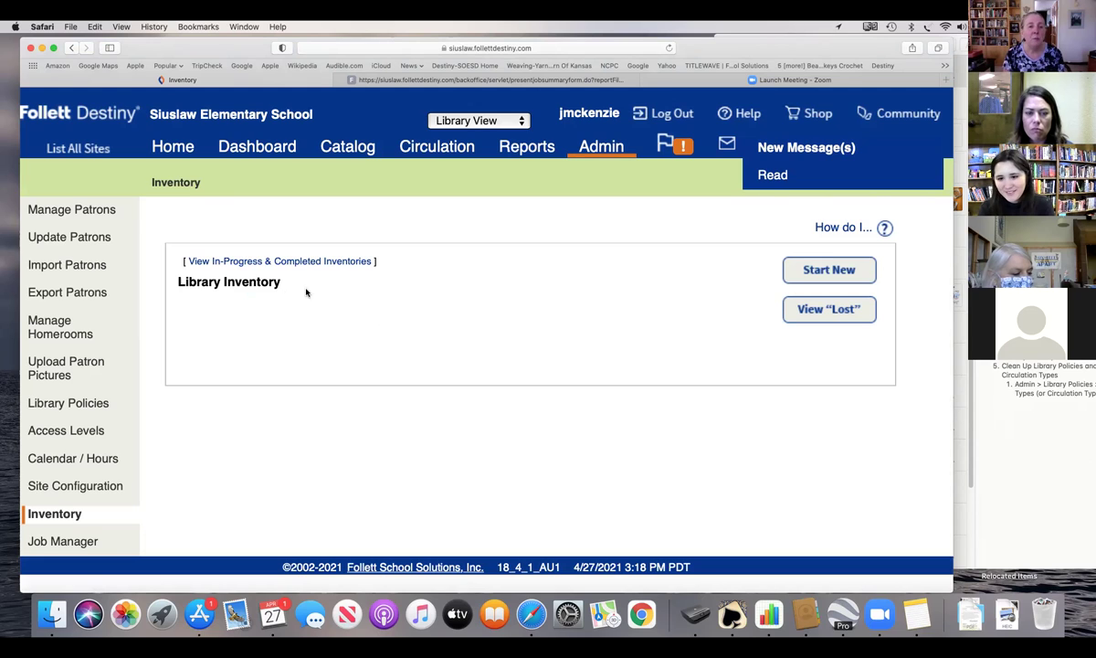
click(347, 261)
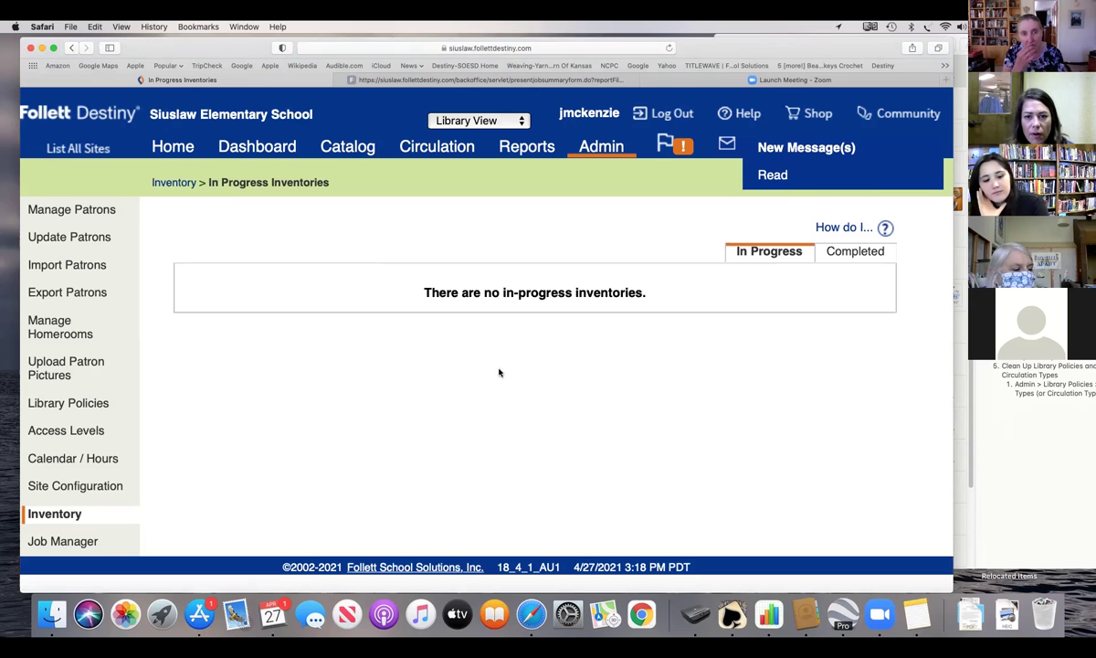
click(854, 252)
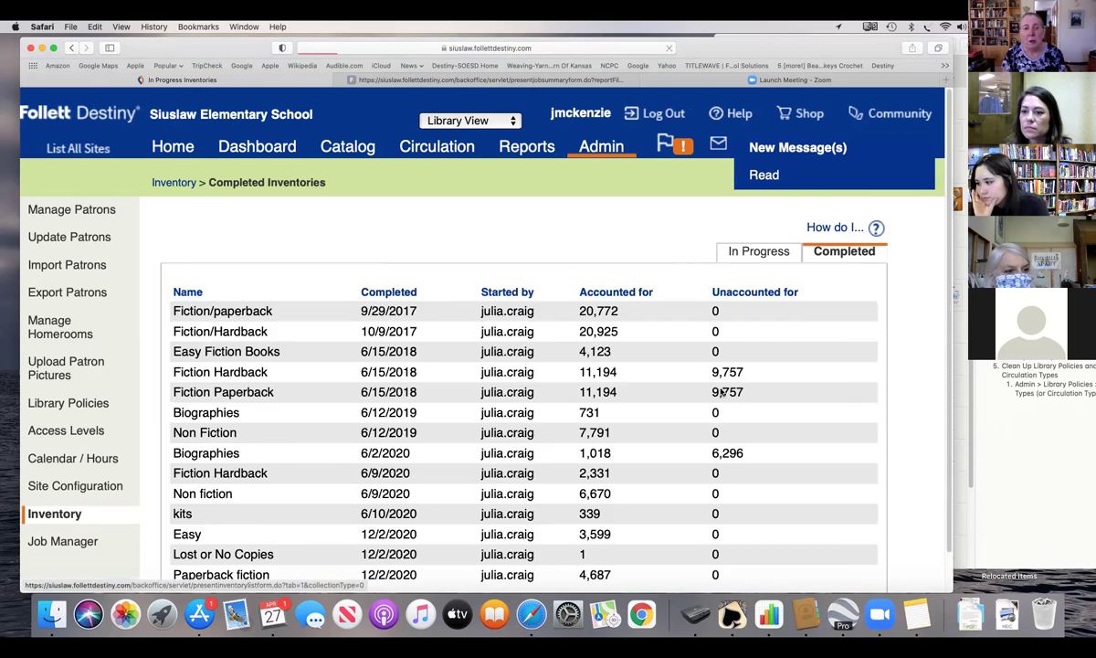
scroll(700, 399, down, 4)
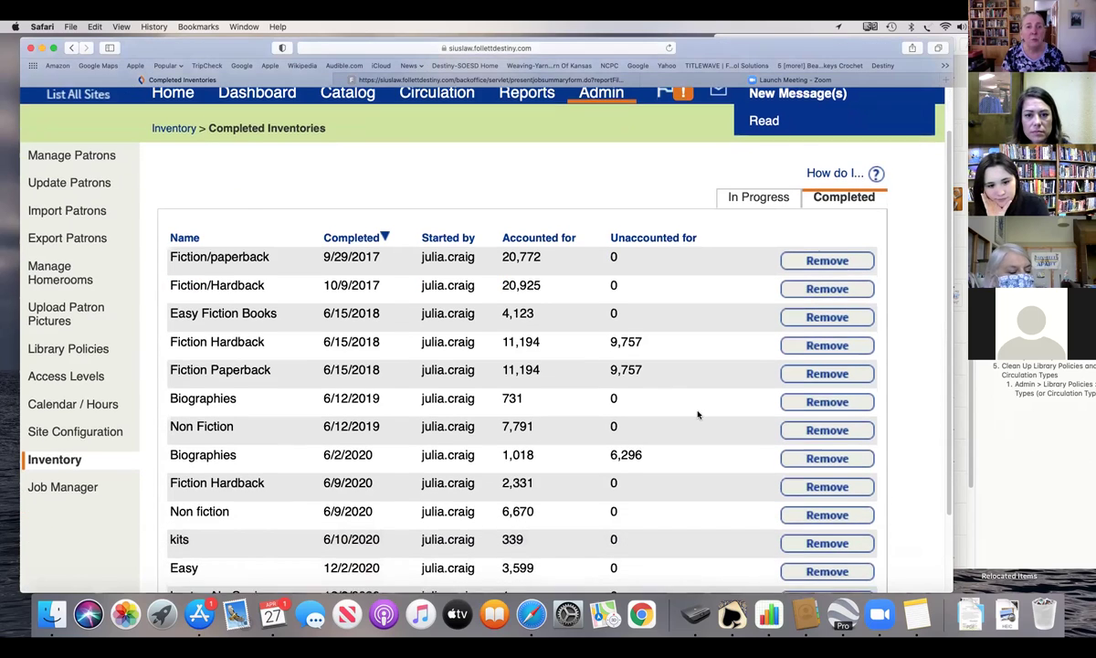
scroll(696, 415, down, 1)
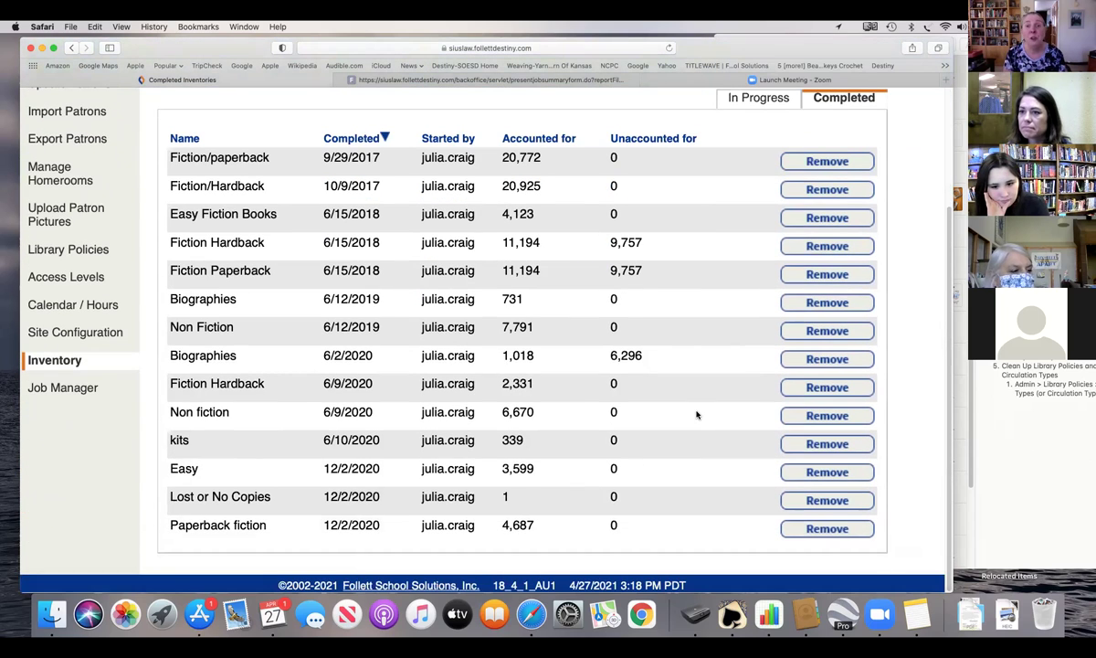
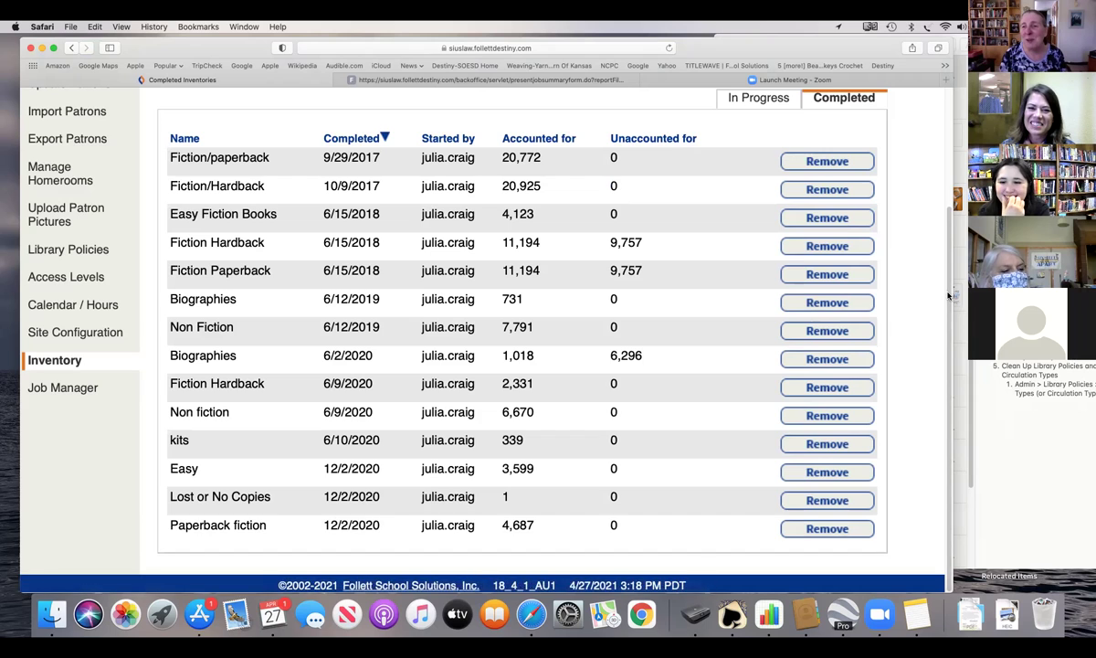
scroll(947, 213, up, 3)
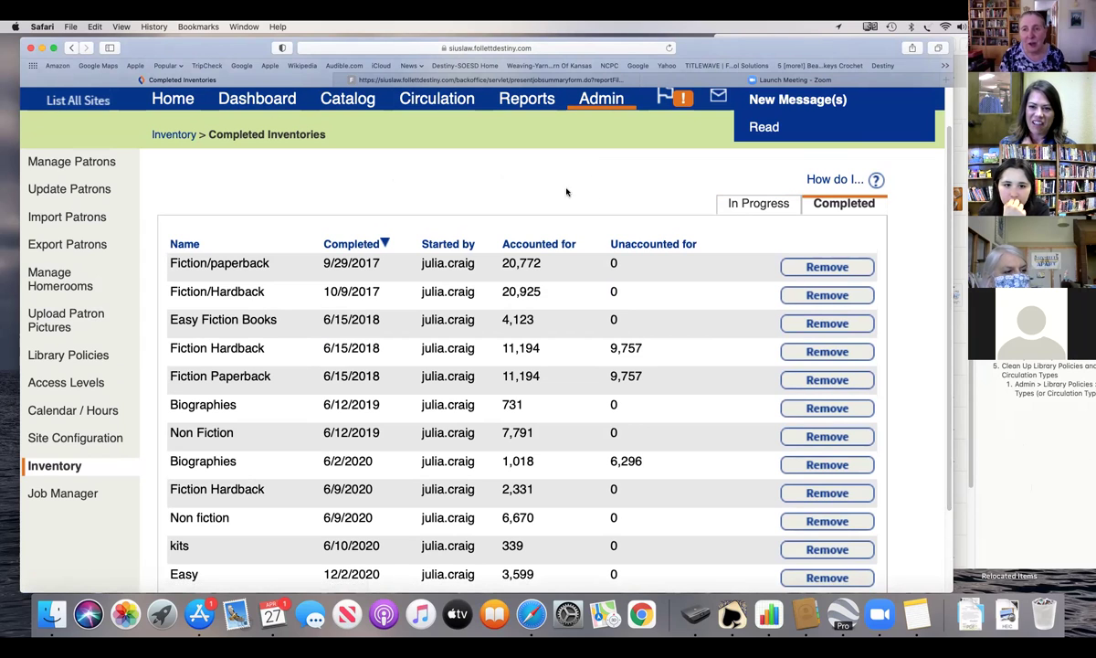
click(736, 206)
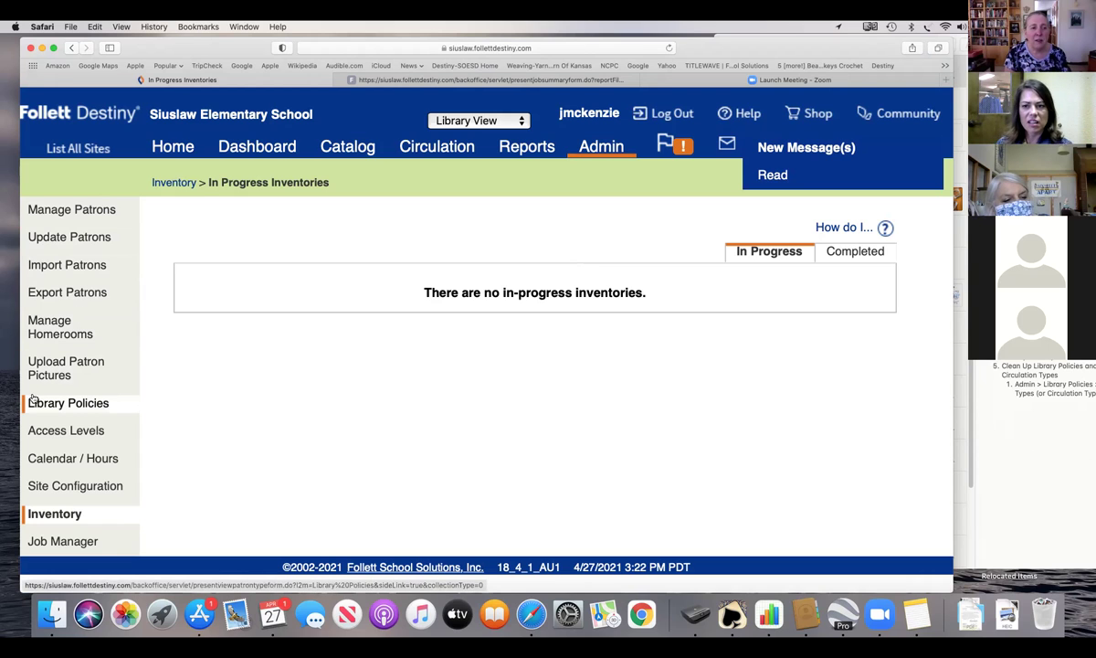
Open the library policies and examine the circulation types with their default settings and per-patron-type loan periods, renewals and fines.
click(60, 403)
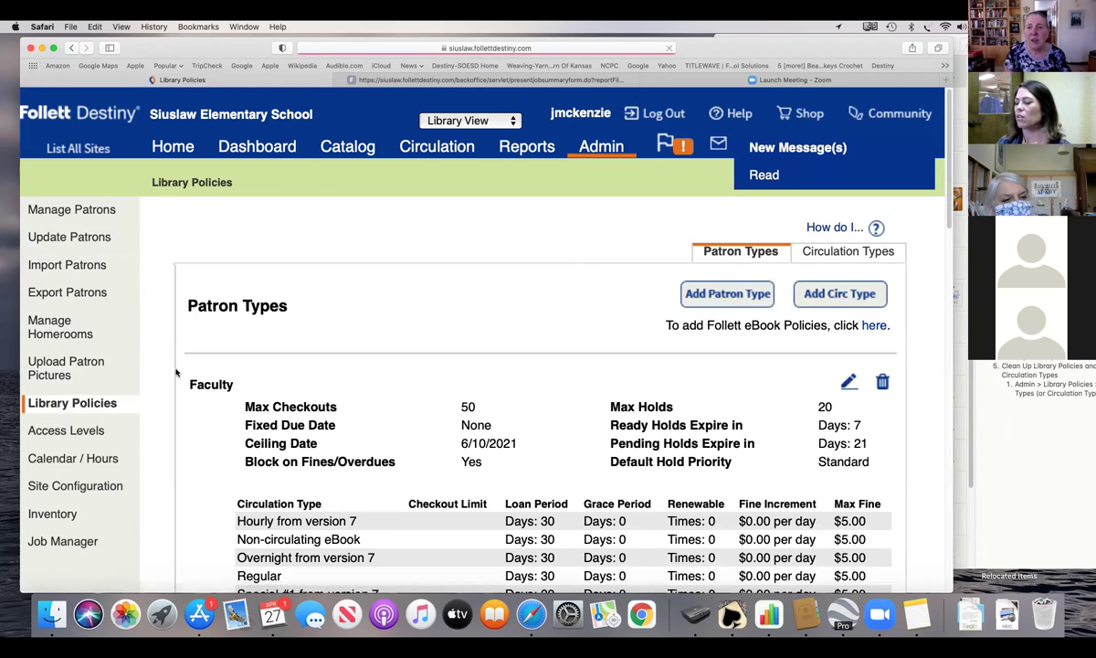
click(846, 251)
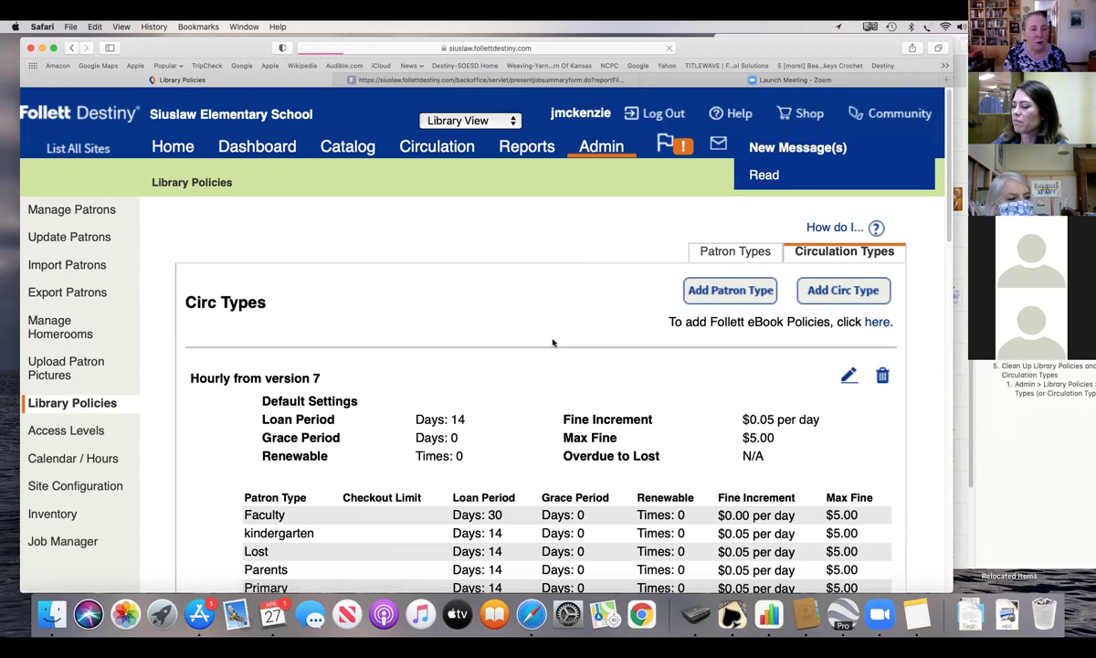
scroll(546, 328, down, 1)
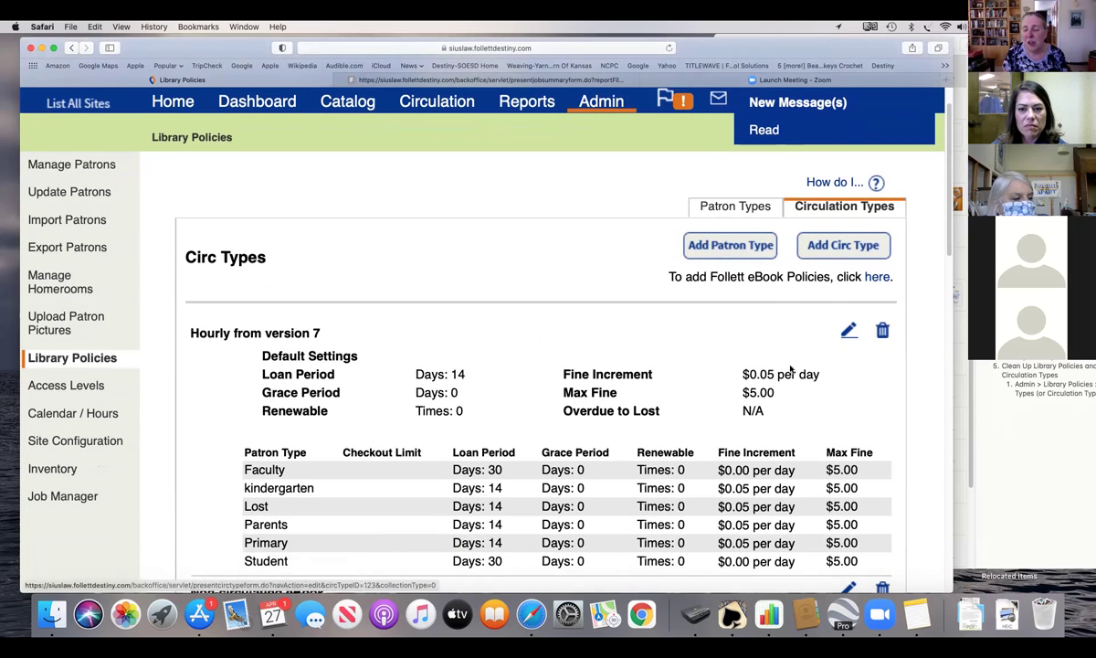
scroll(823, 383, down, 5)
scroll(836, 413, up, 5)
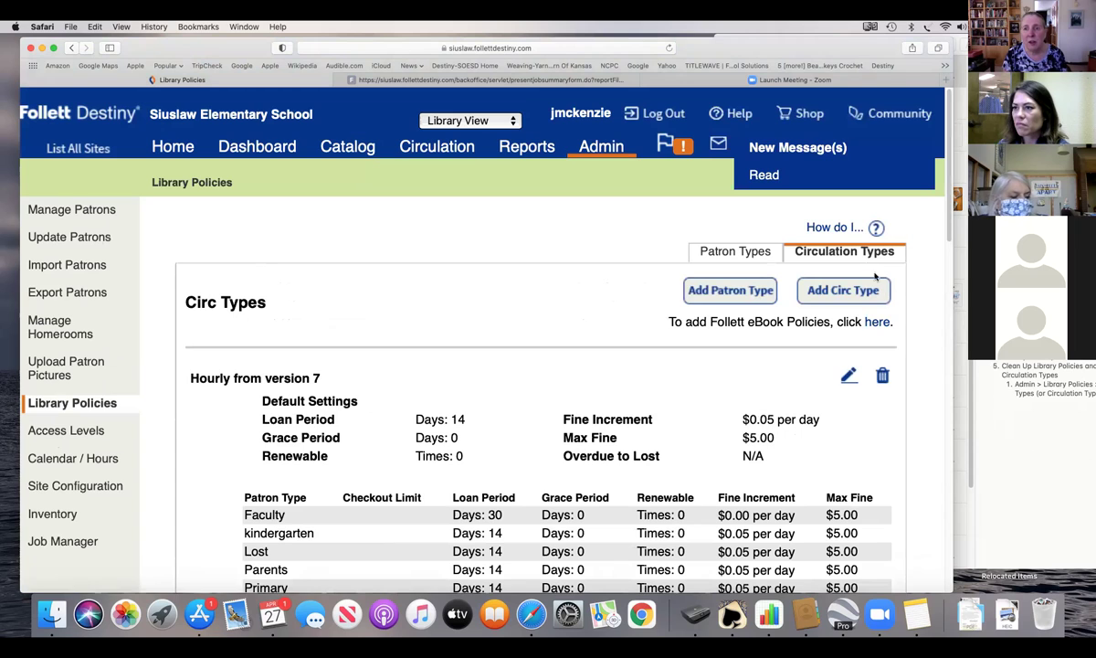
scroll(748, 422, down, 3)
scroll(748, 422, up, 3)
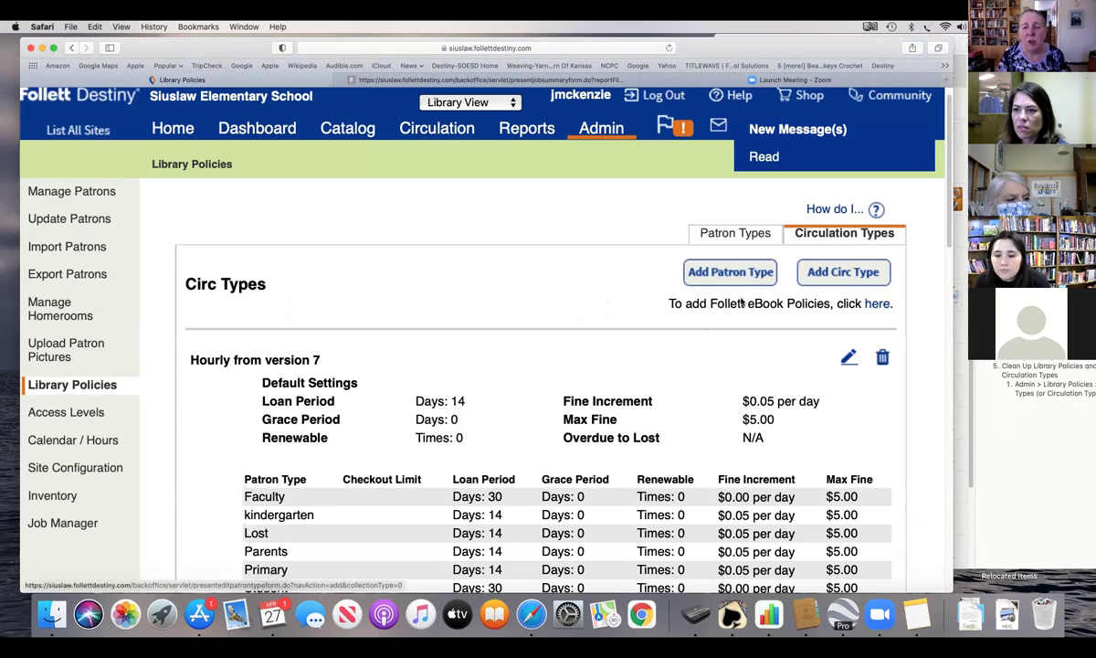
scroll(697, 439, down, 2)
scroll(697, 438, down, 1)
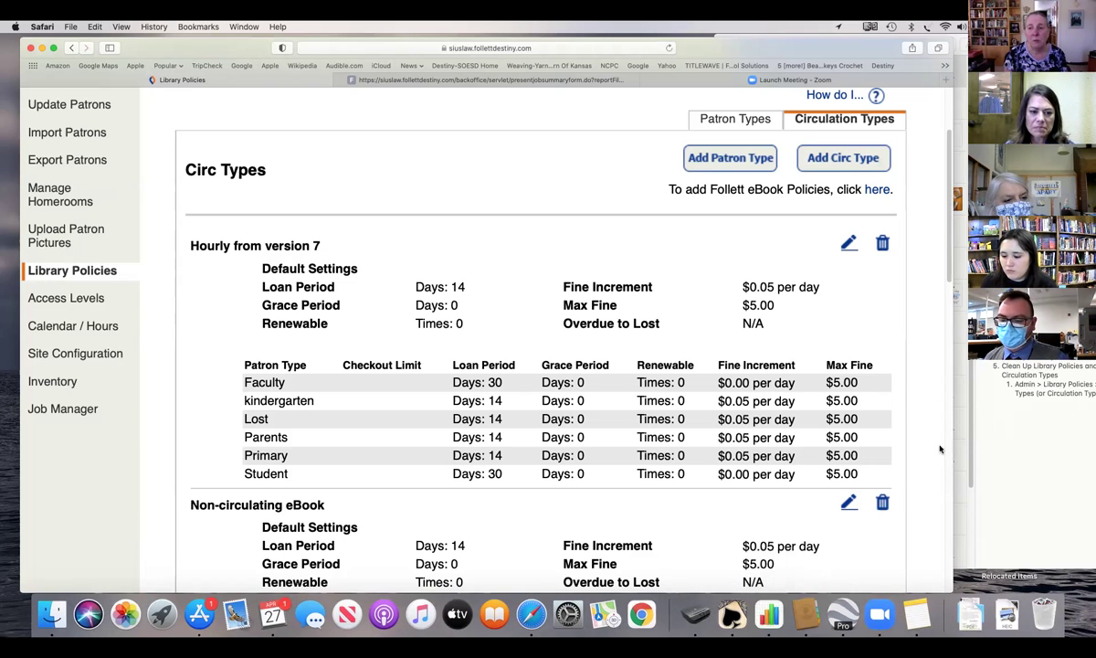
scroll(947, 250, up, 3)
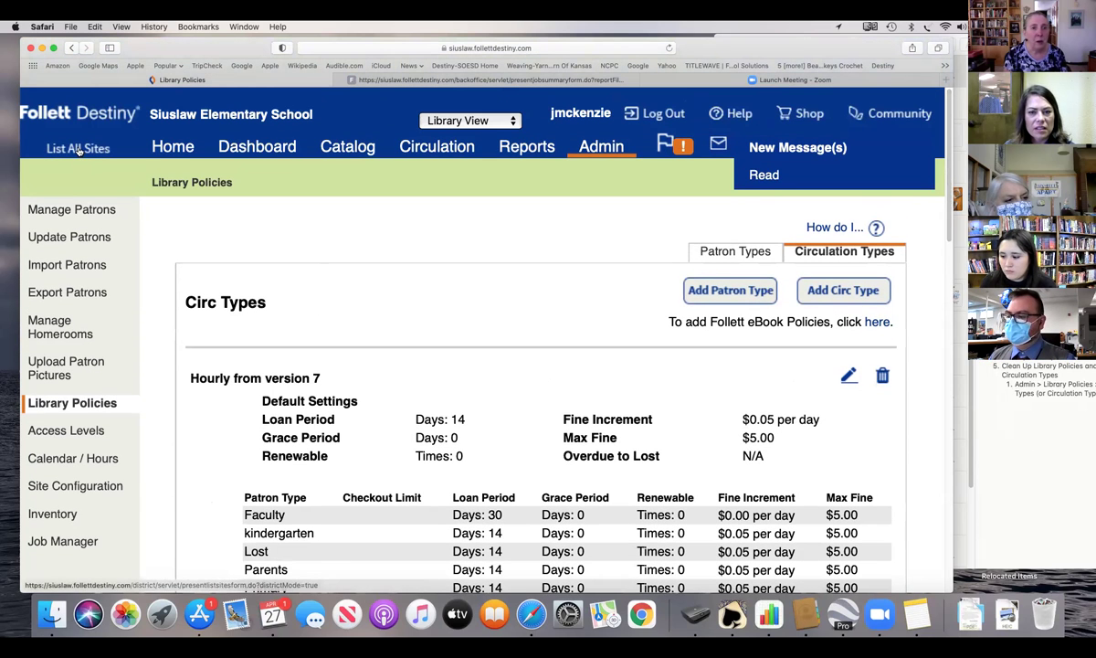
Start a checkout by homeroom, choose a first-grade teacher's homeroom and select a student from its patron photo list.
click(446, 149)
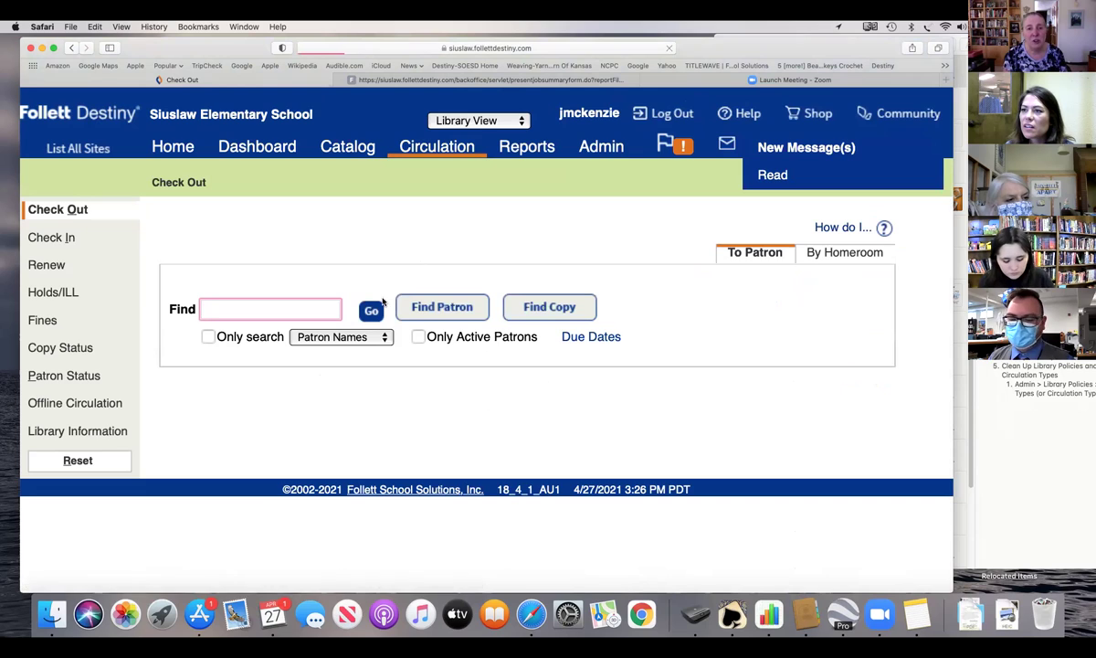
click(844, 253)
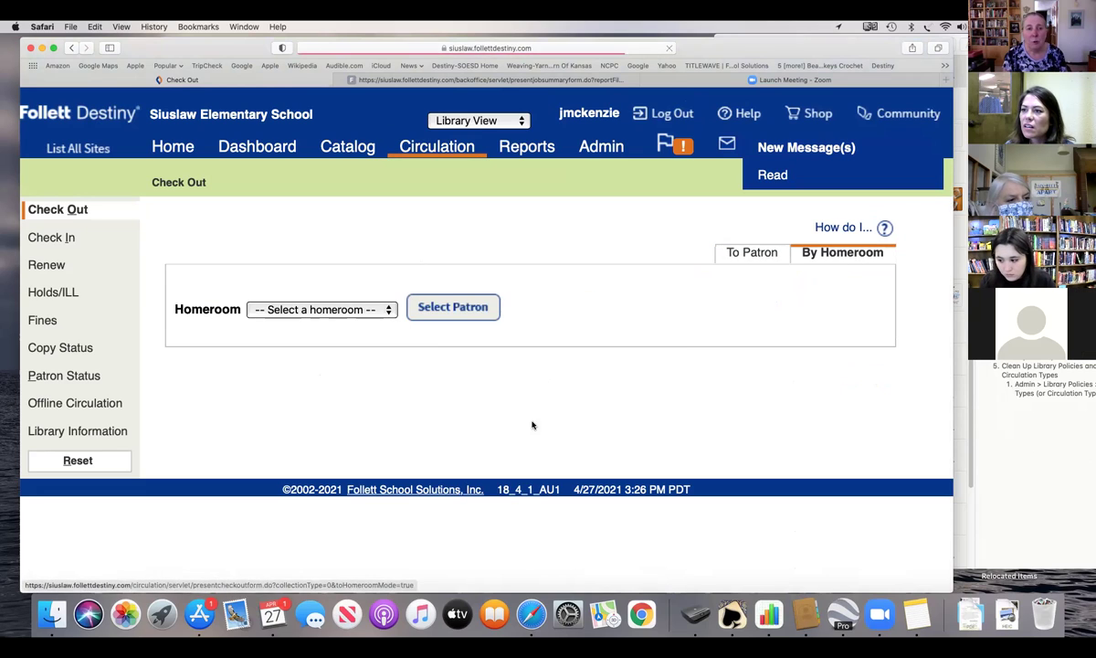
click(320, 309)
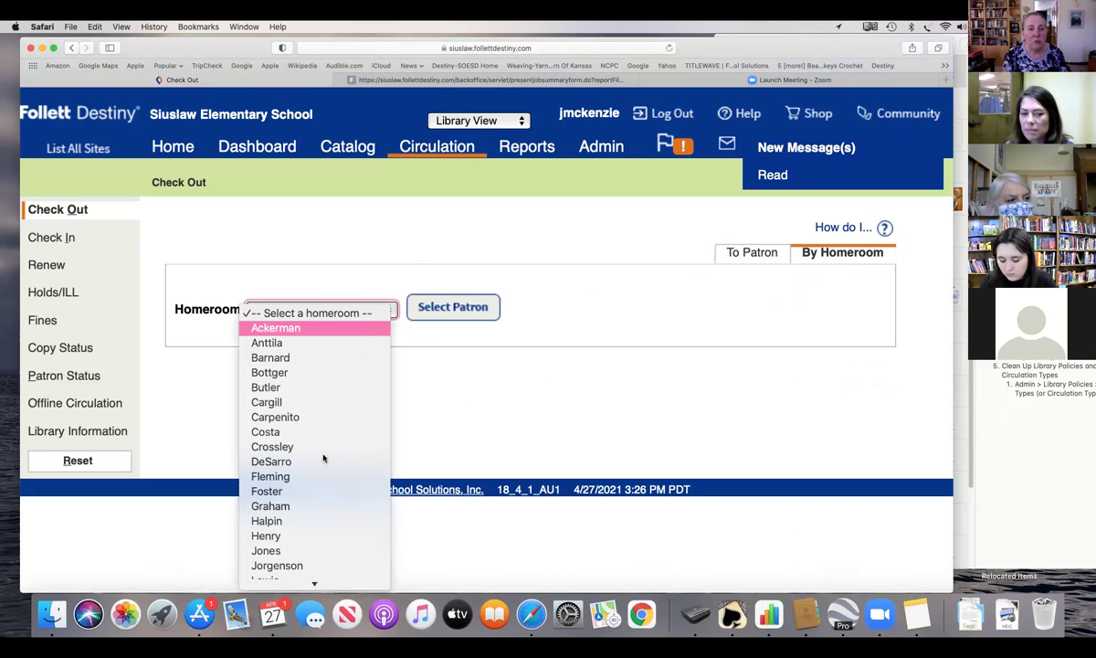
click(296, 507)
click(457, 308)
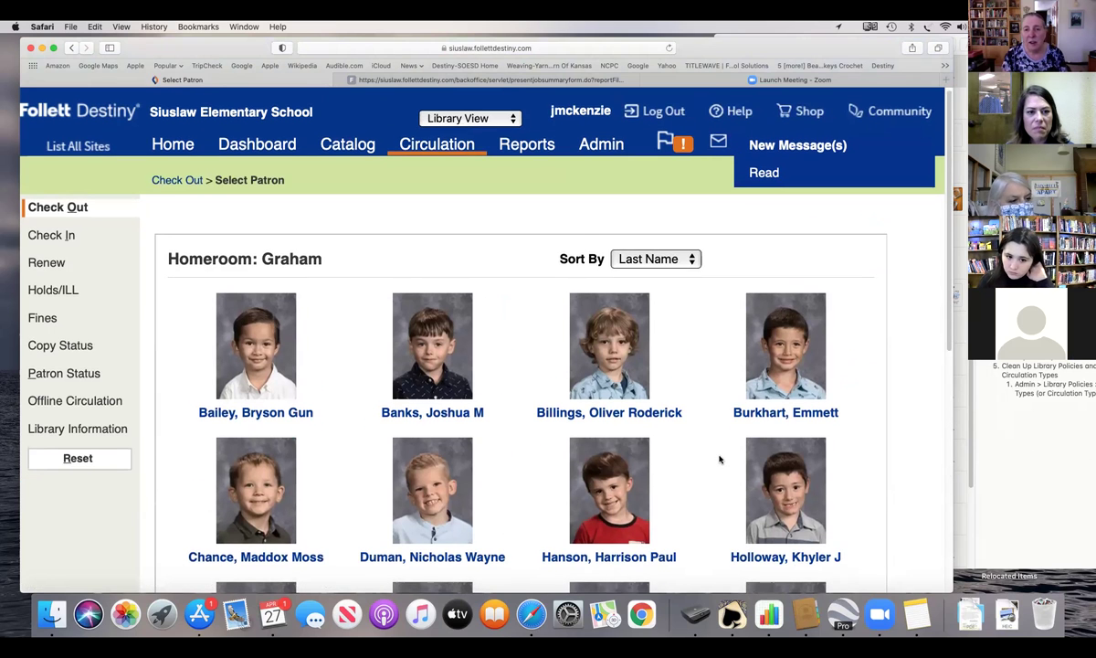
scroll(694, 383, down, 3)
click(646, 354)
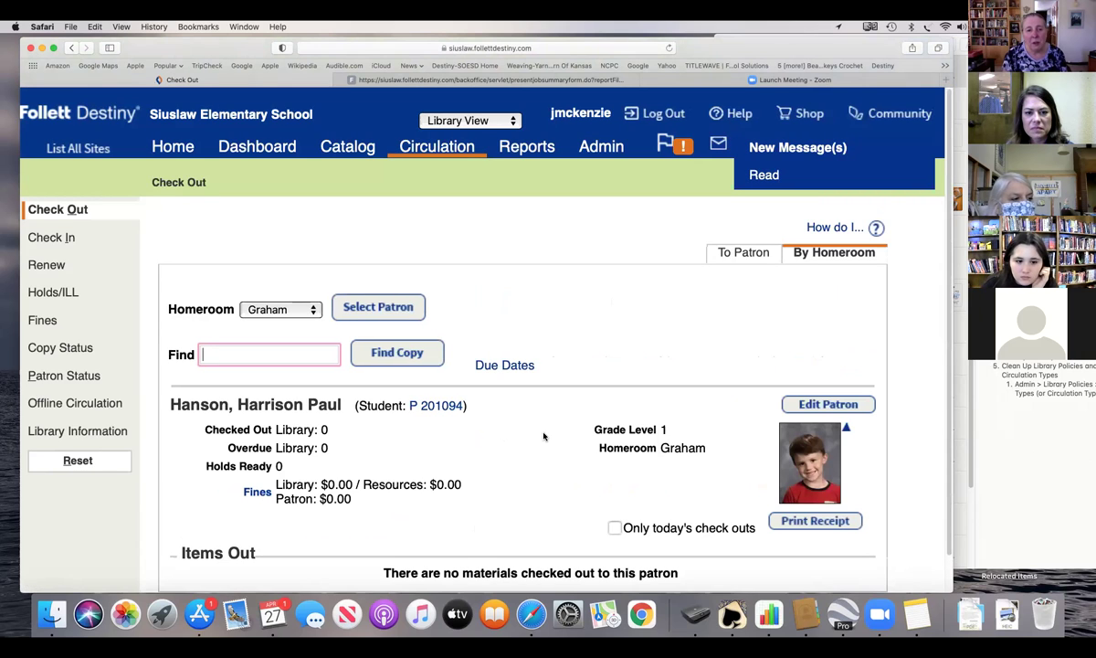
scroll(546, 437, down, 1)
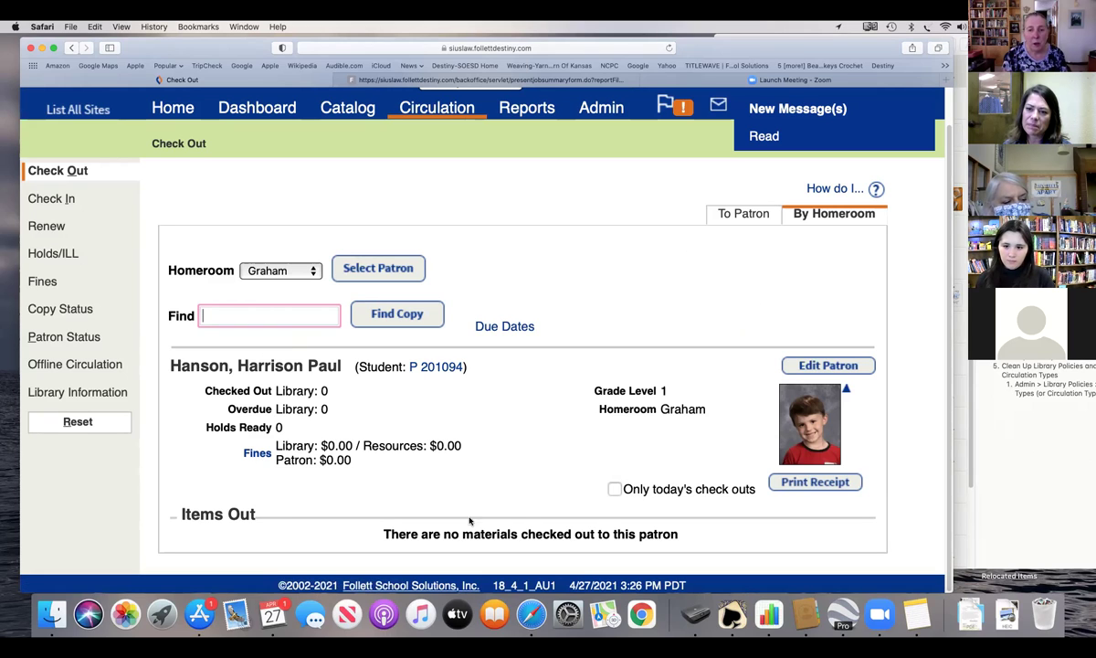
Open the selected student's patron status and examine the items out, fines, holds, current transactions and library circulation statistics.
click(438, 368)
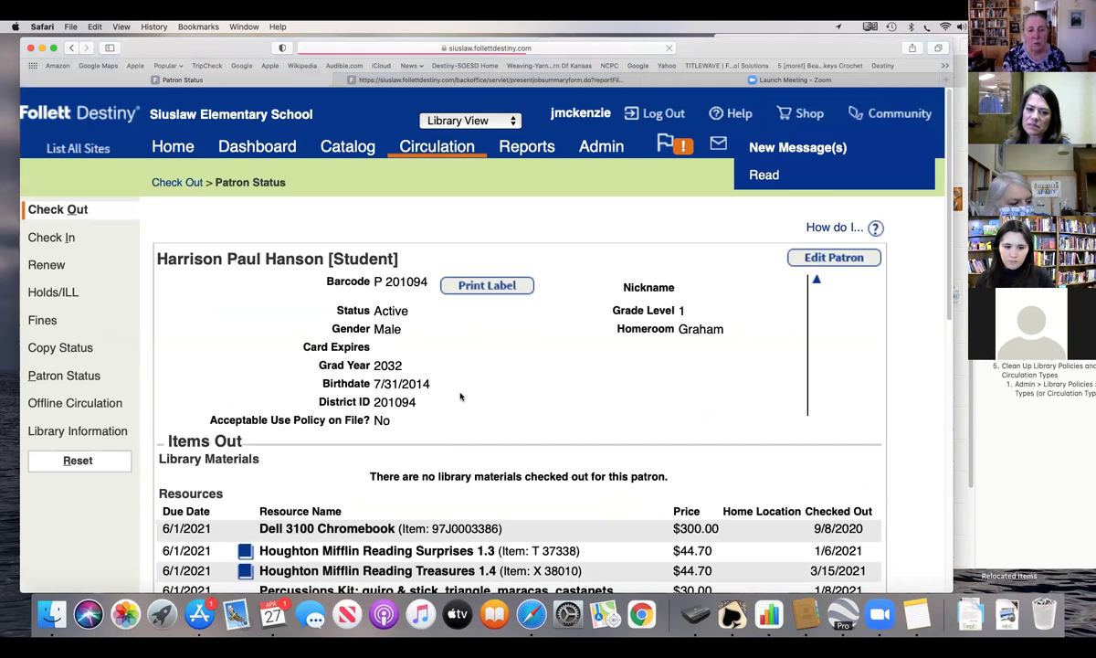
scroll(480, 374, down, 2)
scroll(480, 374, down, 5)
scroll(477, 367, up, 3)
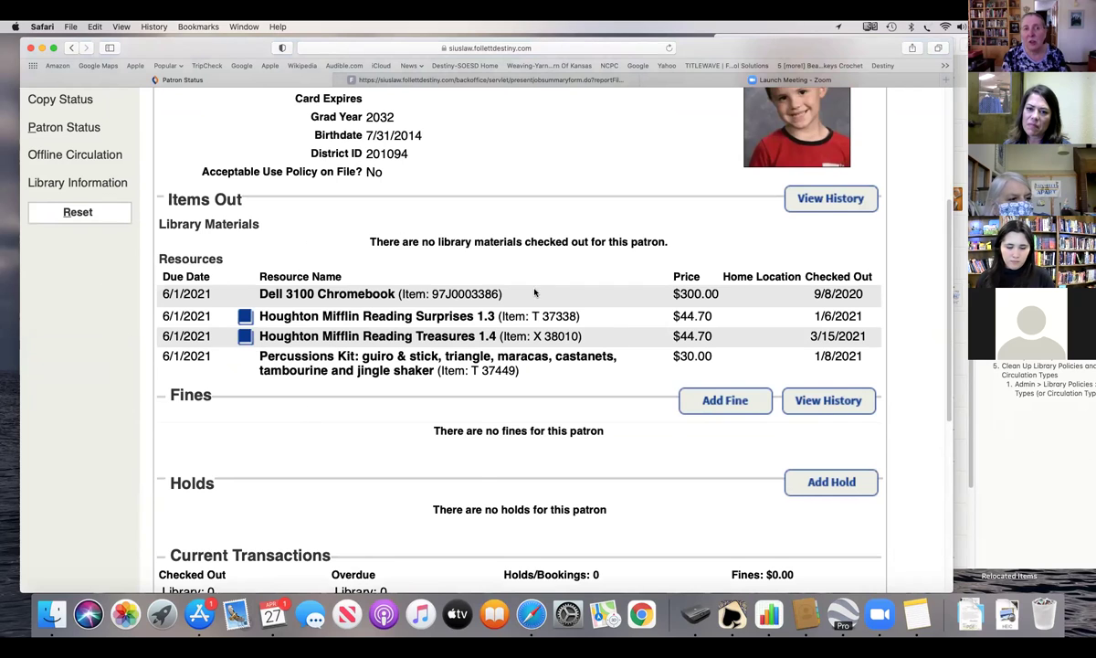
scroll(496, 178, up, 2)
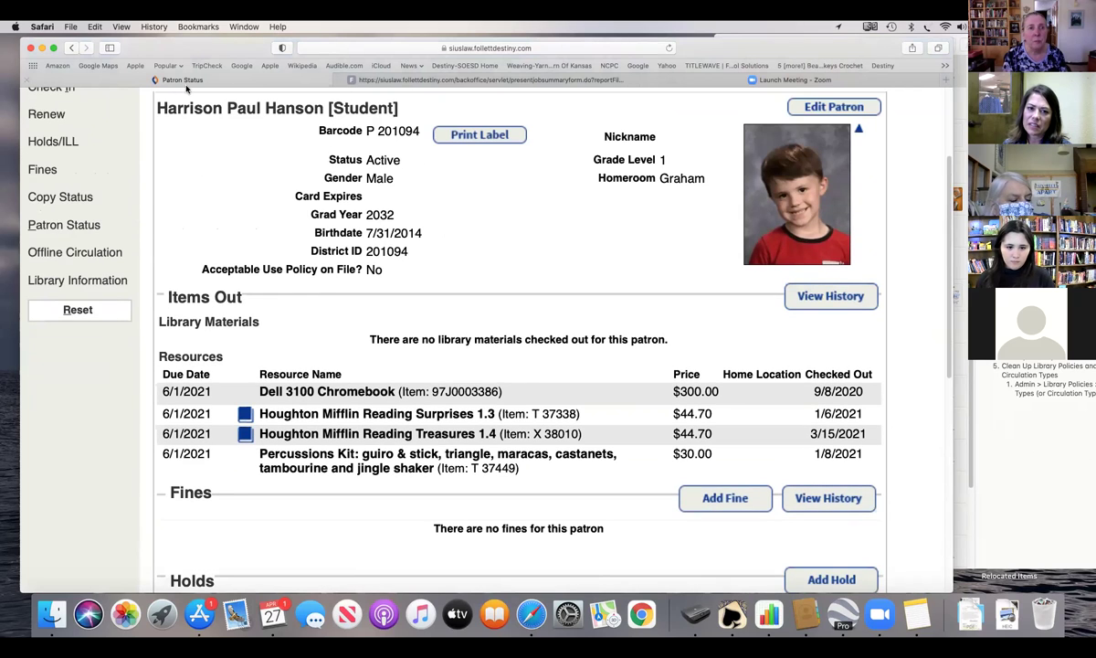
scroll(248, 244, up, 3)
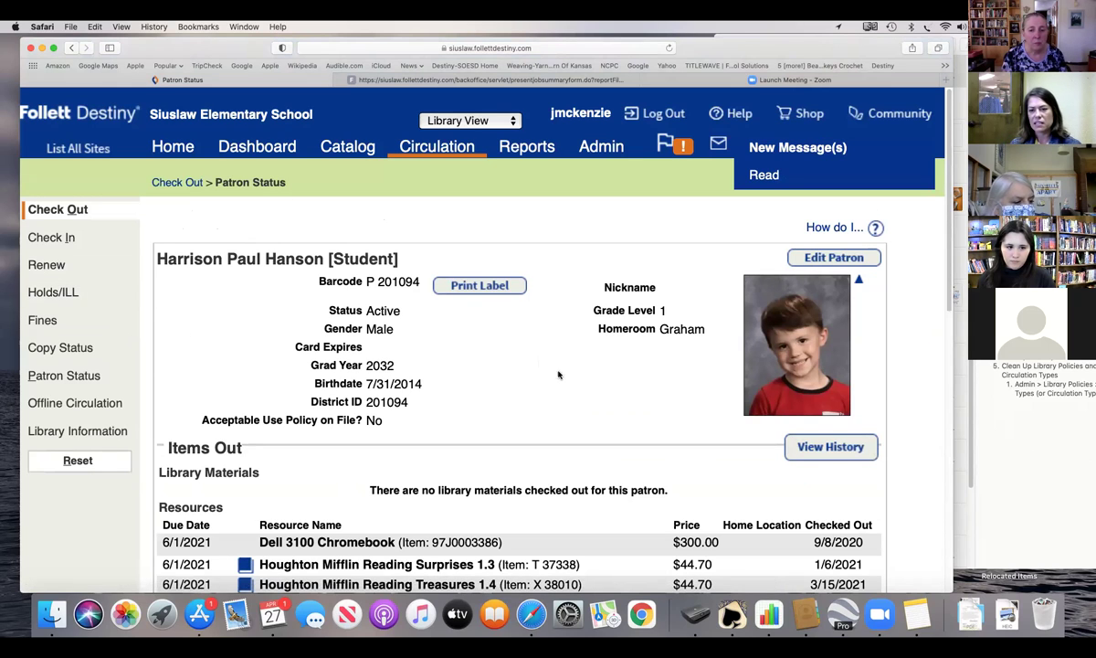
scroll(563, 375, down, 1)
scroll(564, 375, down, 1)
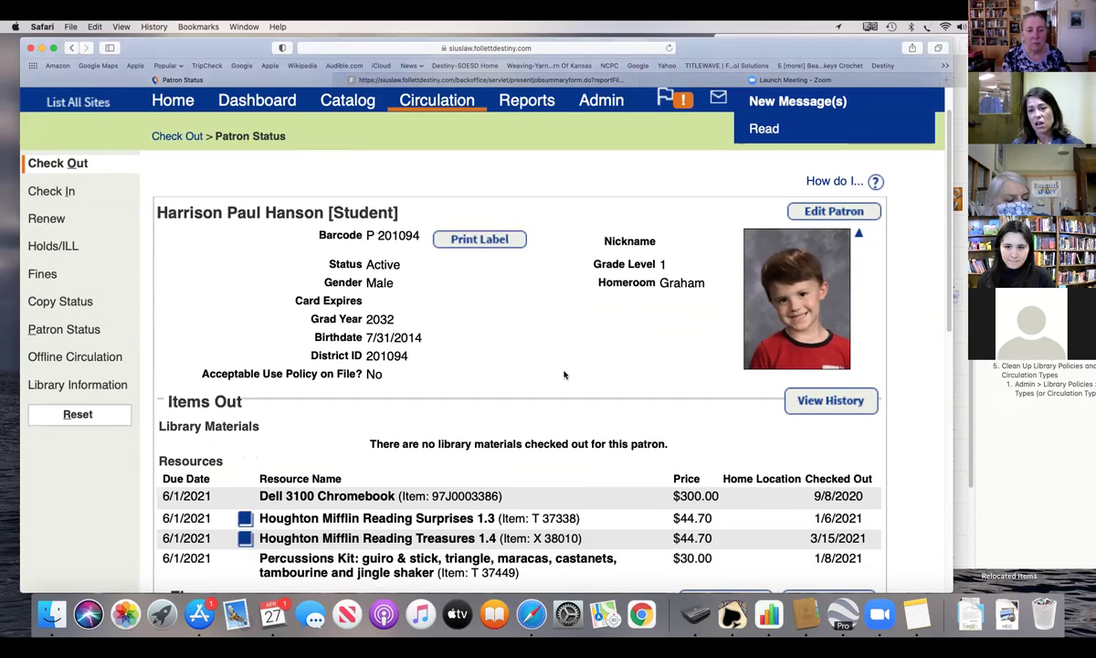
scroll(563, 376, down, 1)
scroll(564, 379, down, 5)
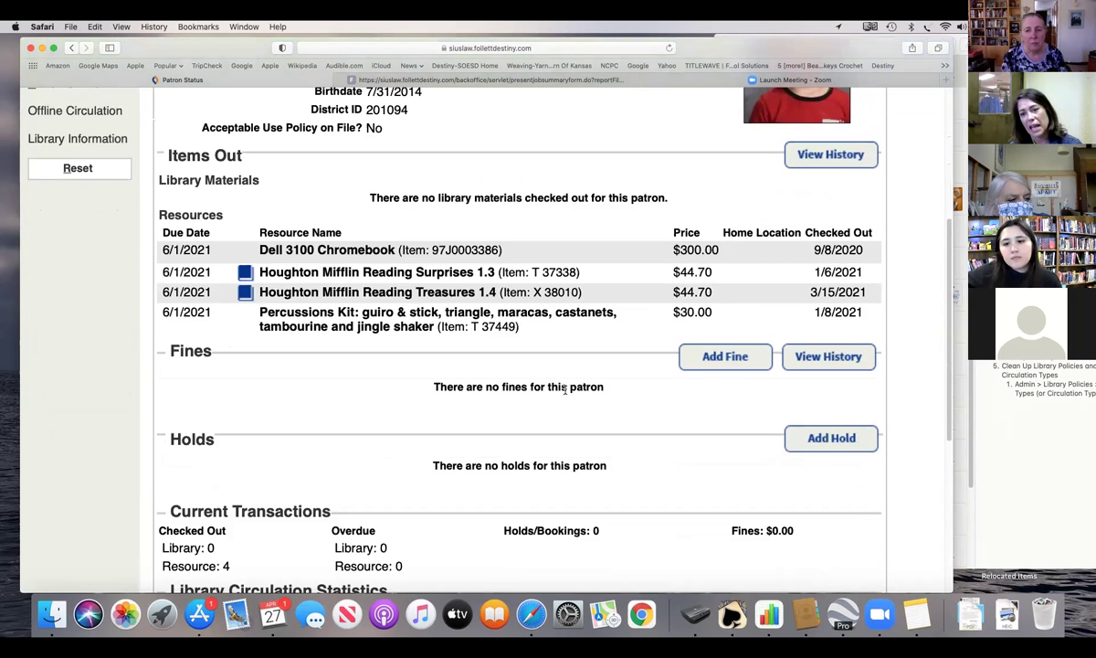
scroll(521, 402, down, 4)
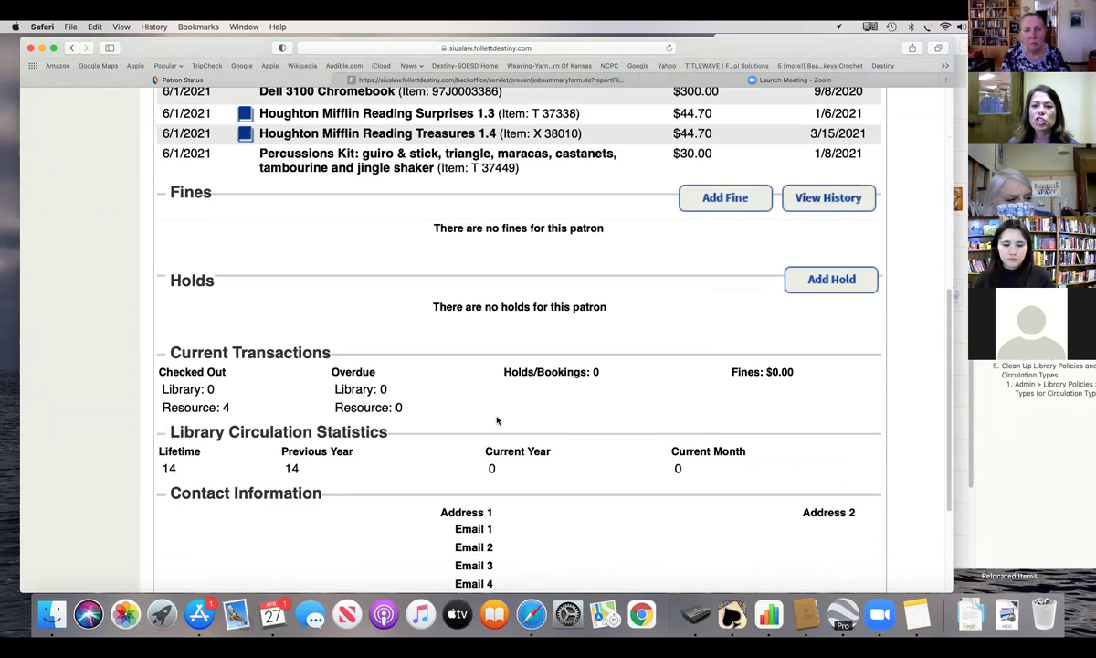
scroll(496, 420, down, 2)
scroll(498, 415, up, 5)
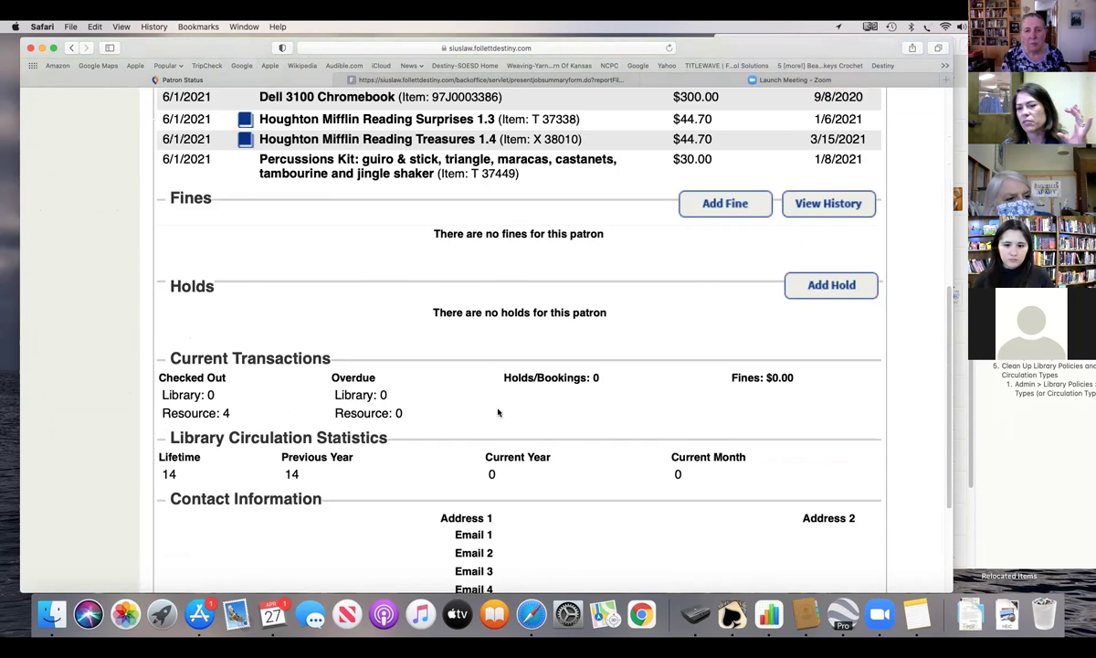
scroll(306, 500, up, 5)
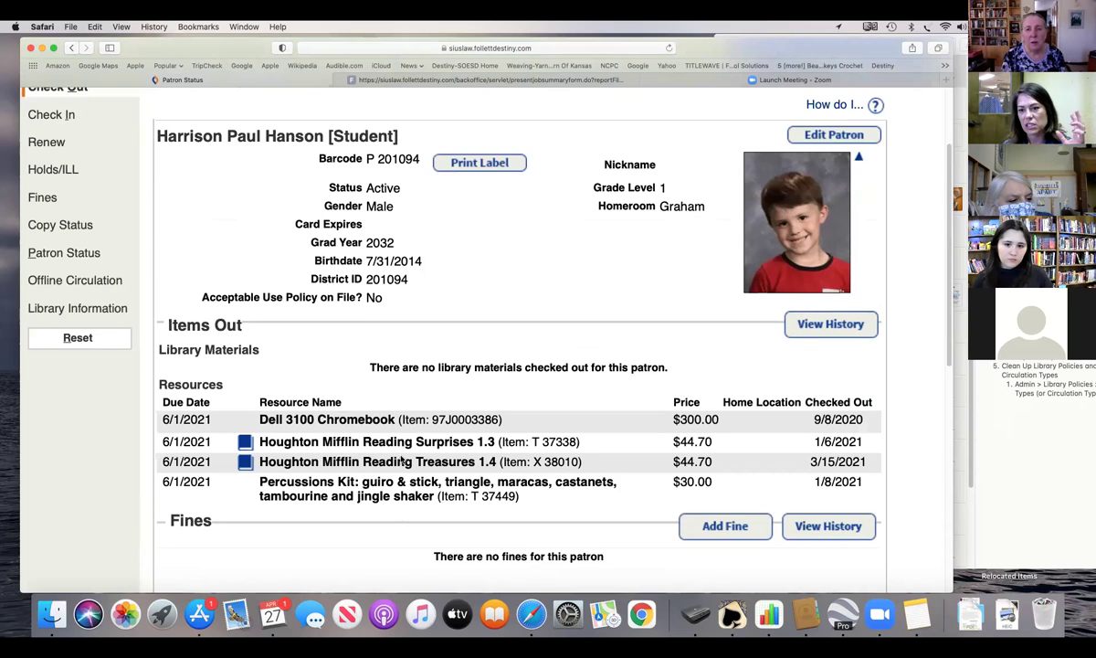
Open the student's checkout history and review the library materials borrowed.
click(833, 327)
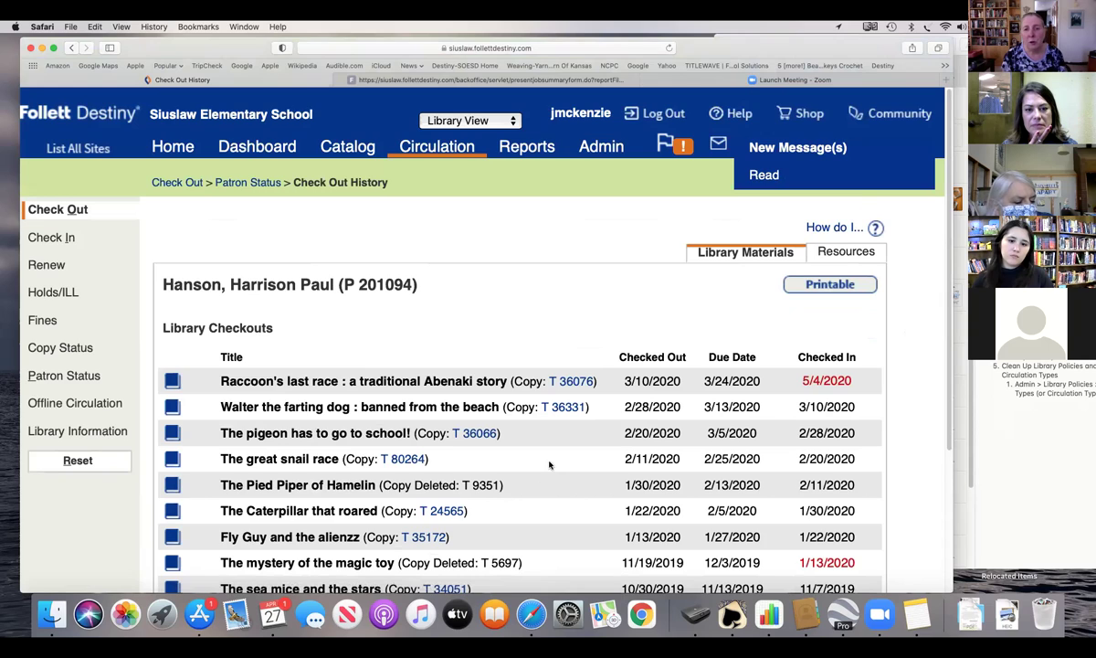
scroll(549, 465, down, 3)
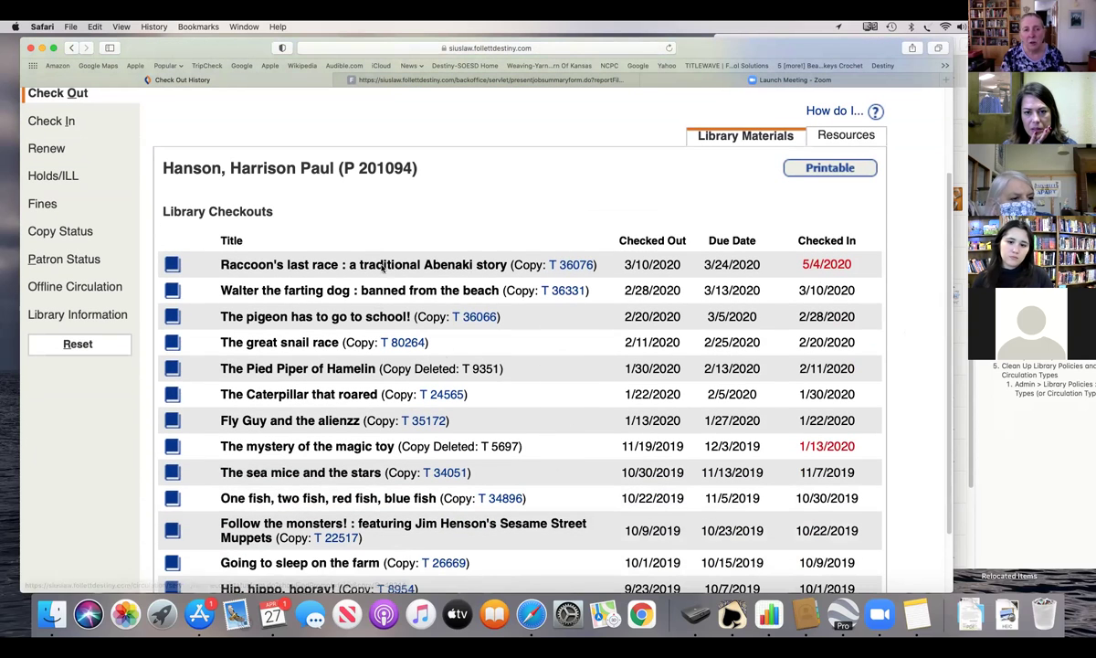
Review the rest of the first-grade student's library checkouts and return to the checkout page.
scroll(536, 411, down, 2)
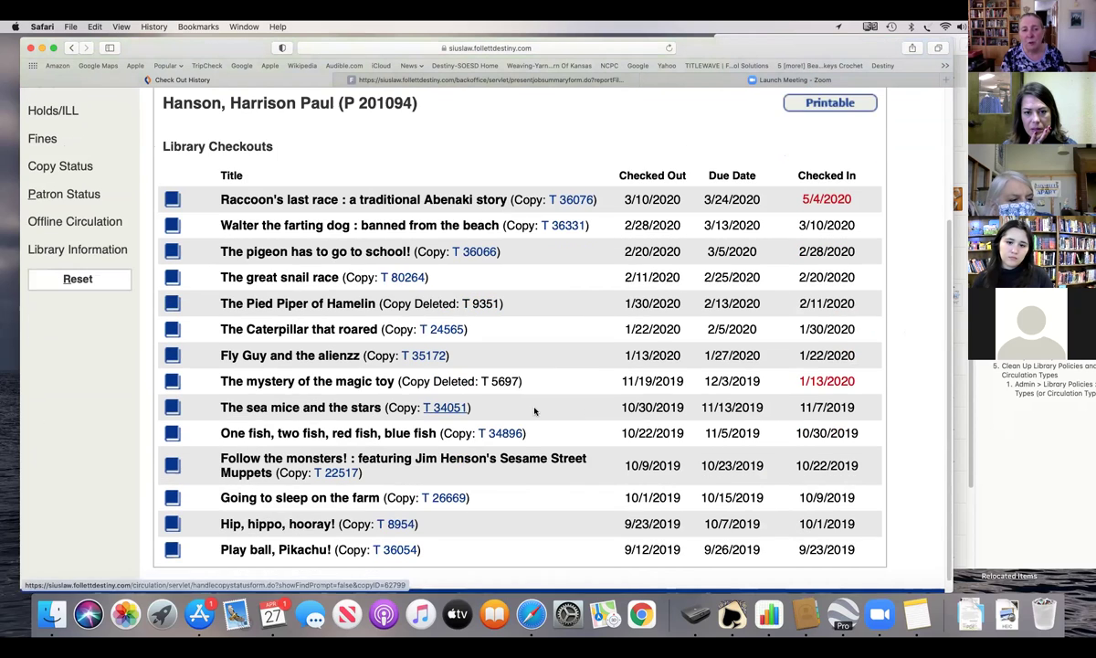
scroll(535, 411, down, 1)
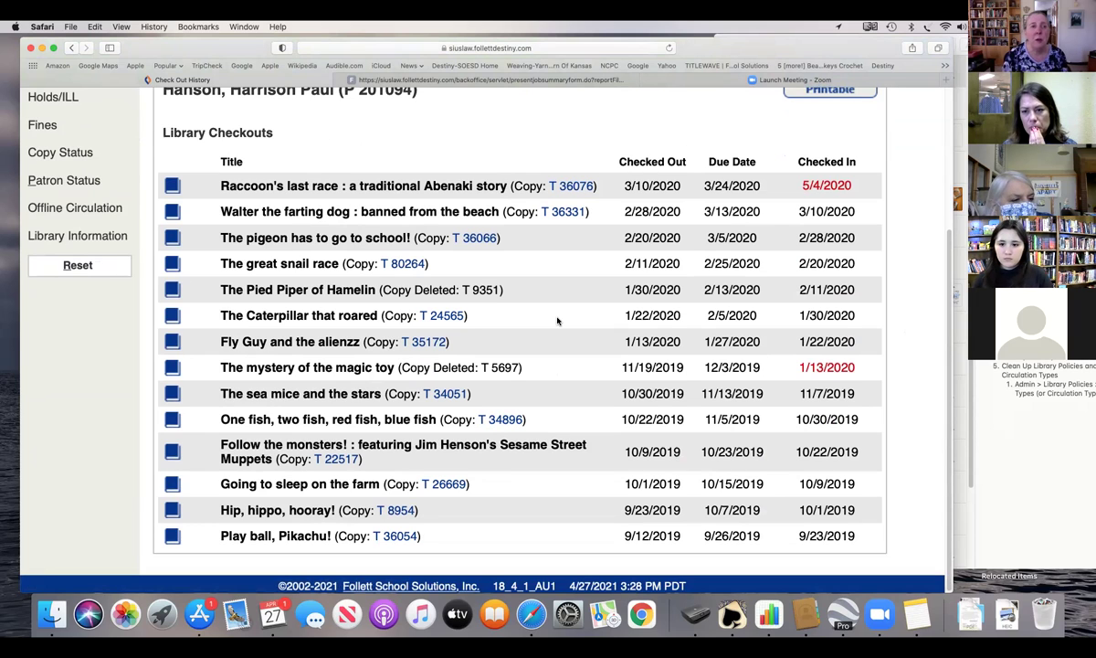
scroll(466, 156, up, 5)
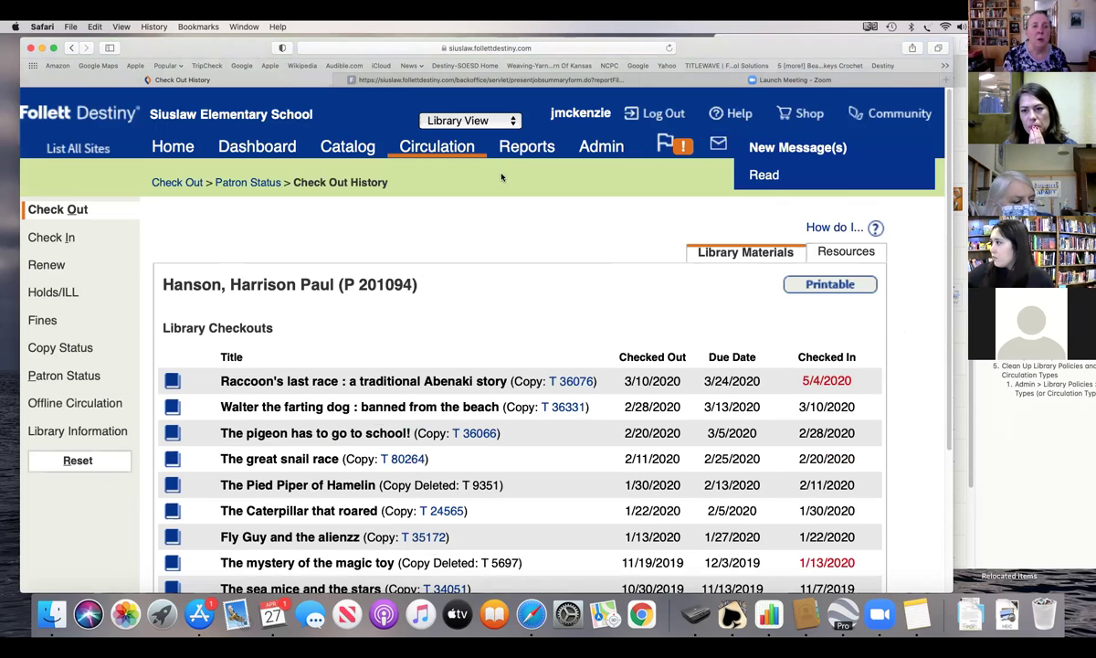
click(243, 183)
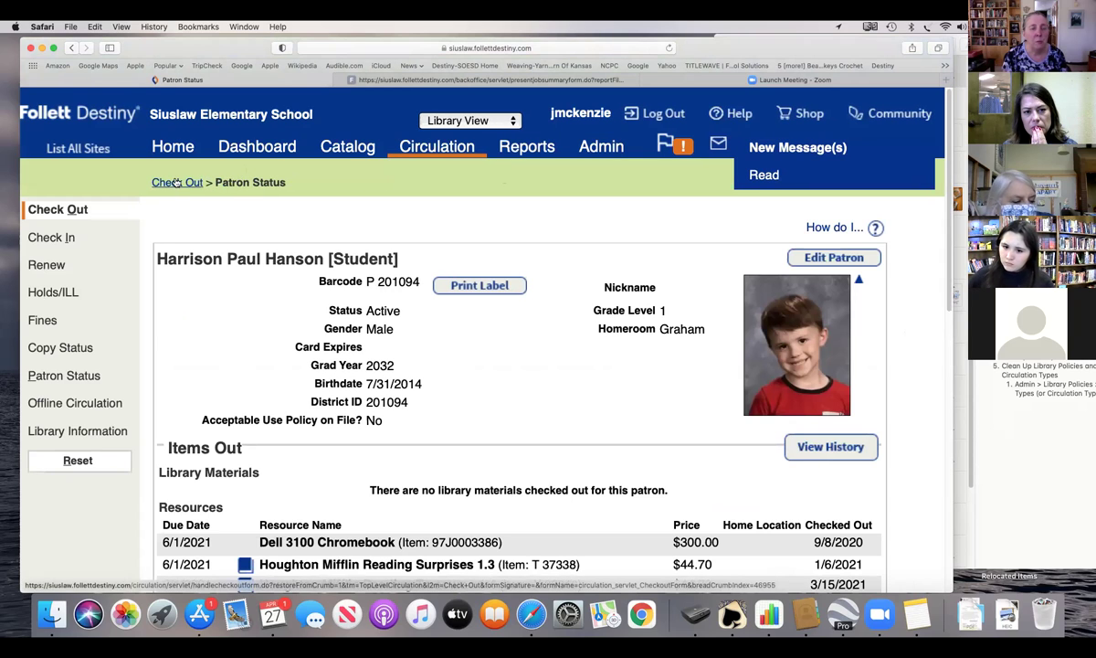
click(169, 186)
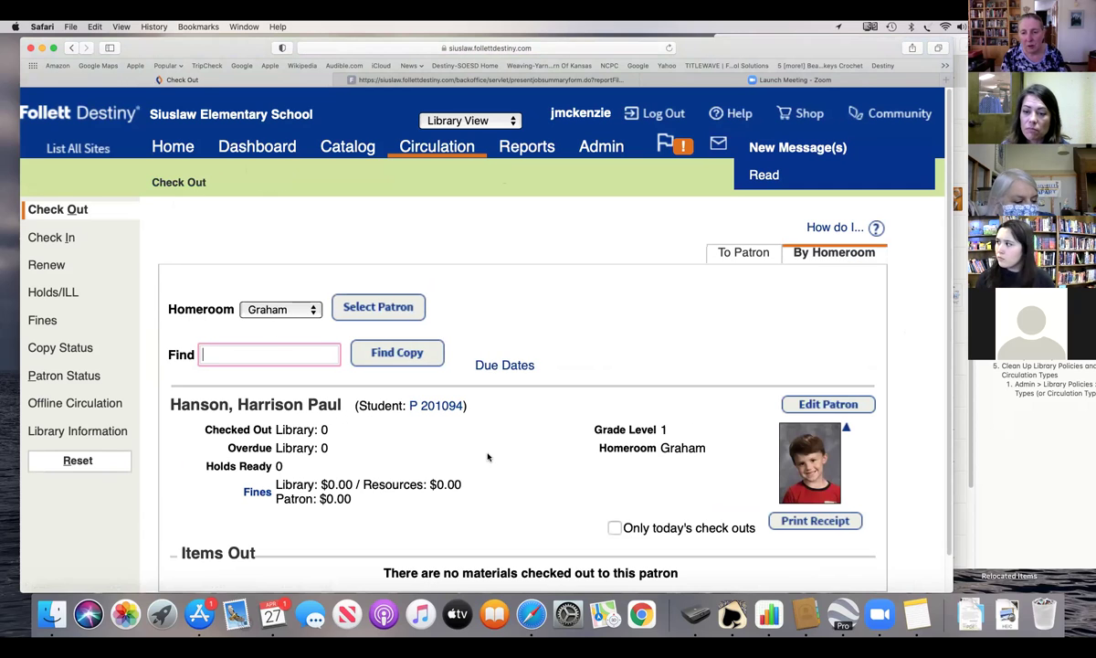
Switch the checkout to a third-grade teacher's homeroom and select the first student from its patron photo list.
scroll(488, 457, down, 1)
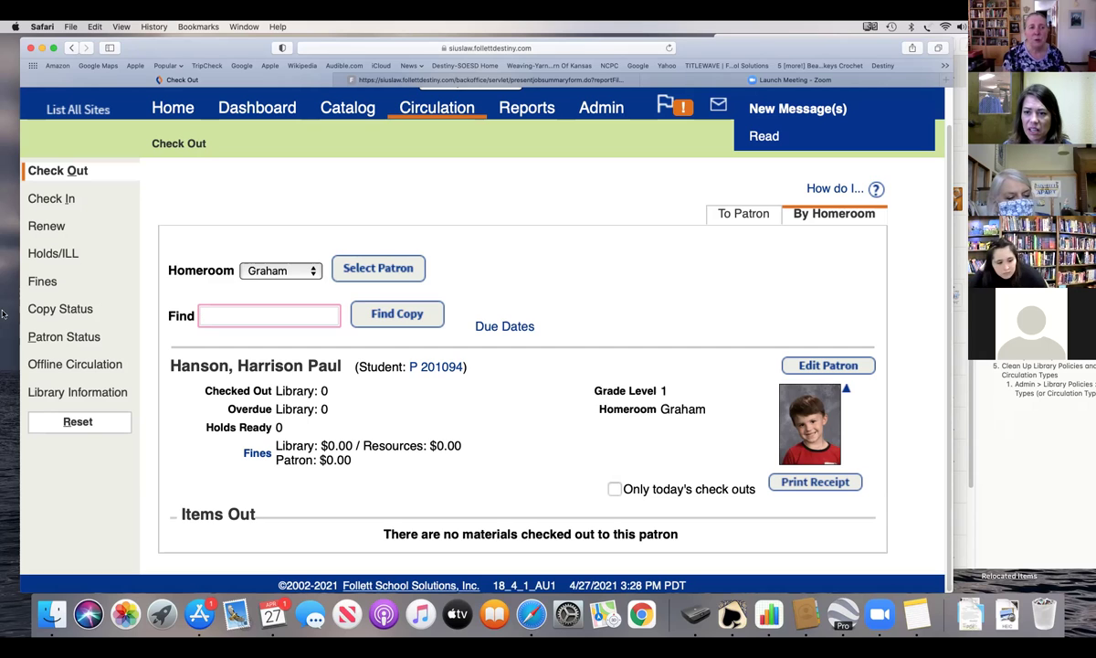
click(294, 269)
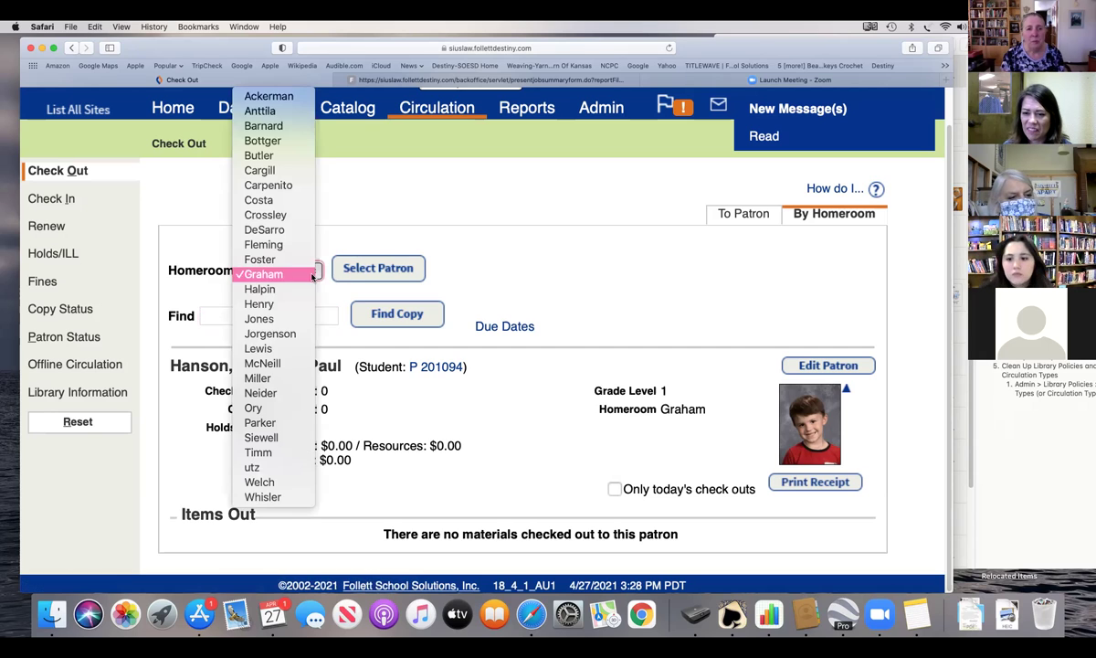
click(276, 348)
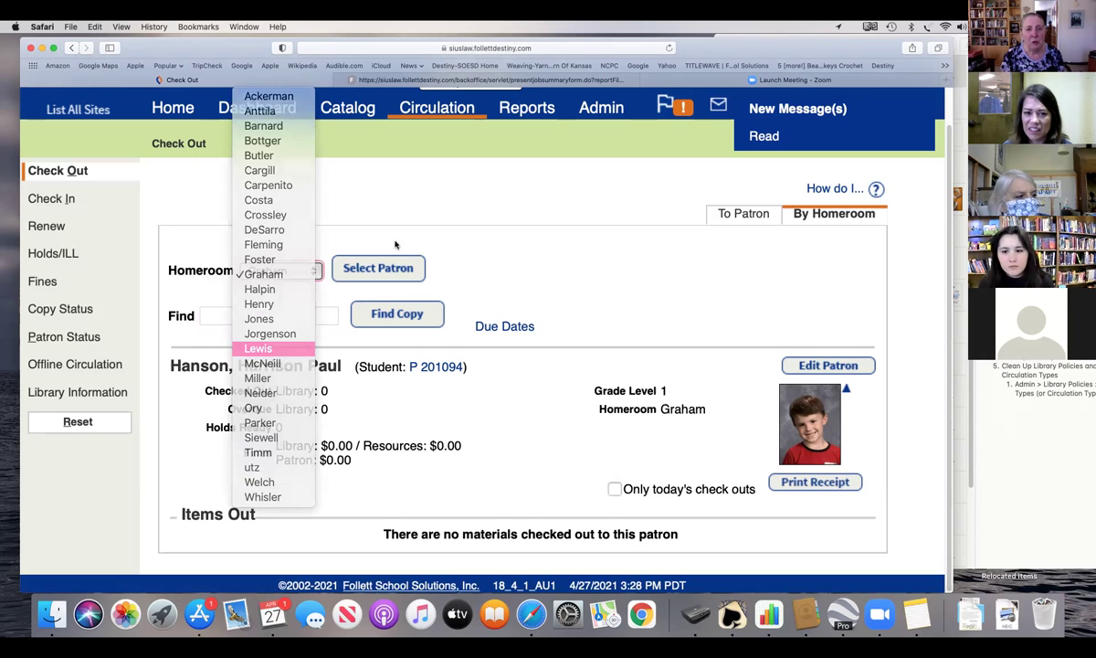
click(382, 267)
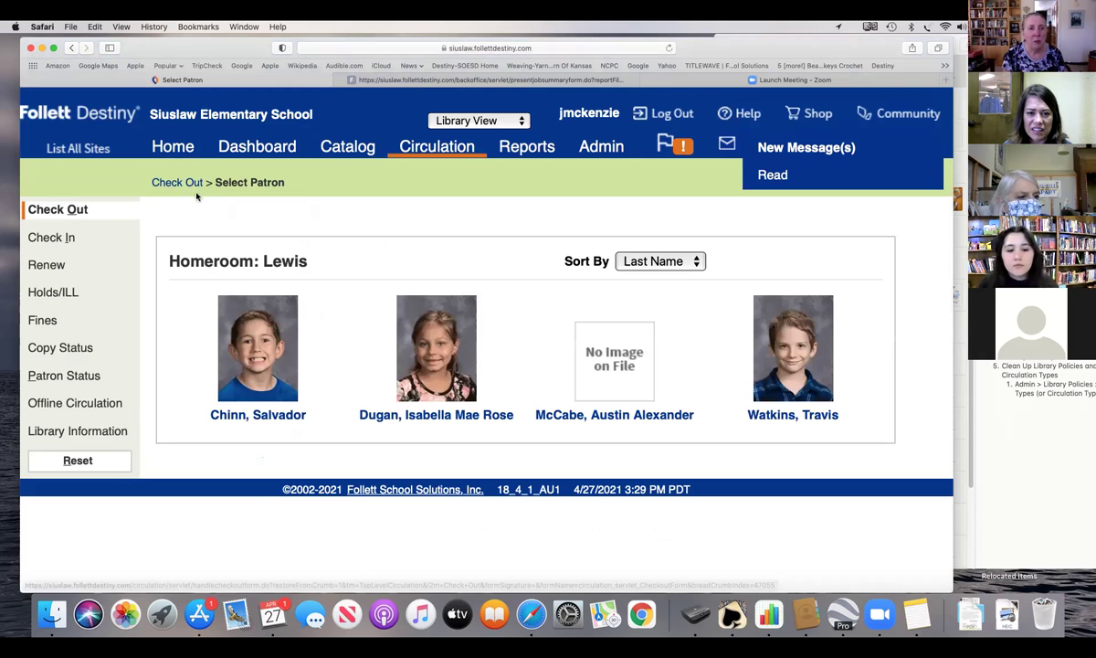
click(241, 342)
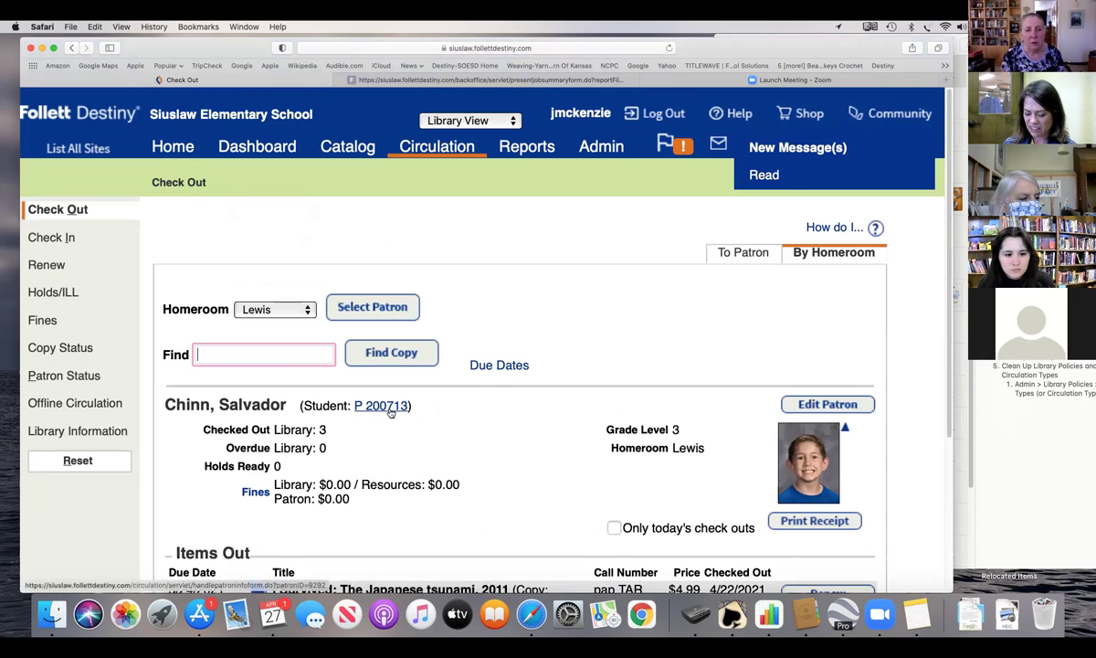
Open the third-grade student's patron status and examine the library materials, resources and fines on record.
click(388, 408)
scroll(545, 456, down, 5)
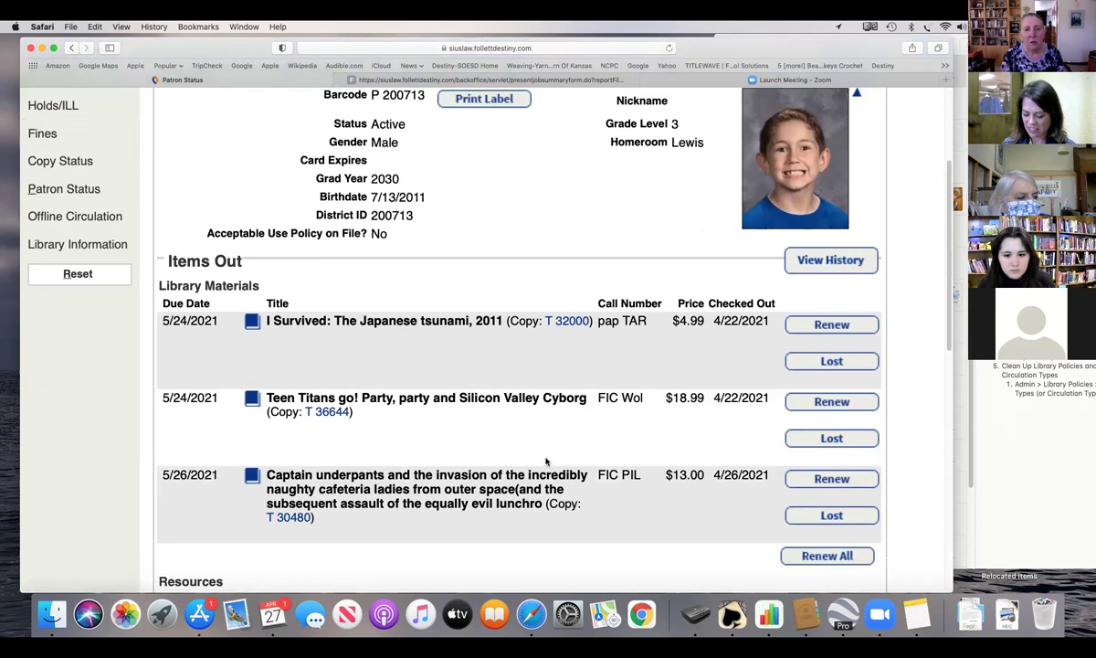
scroll(549, 462, down, 2)
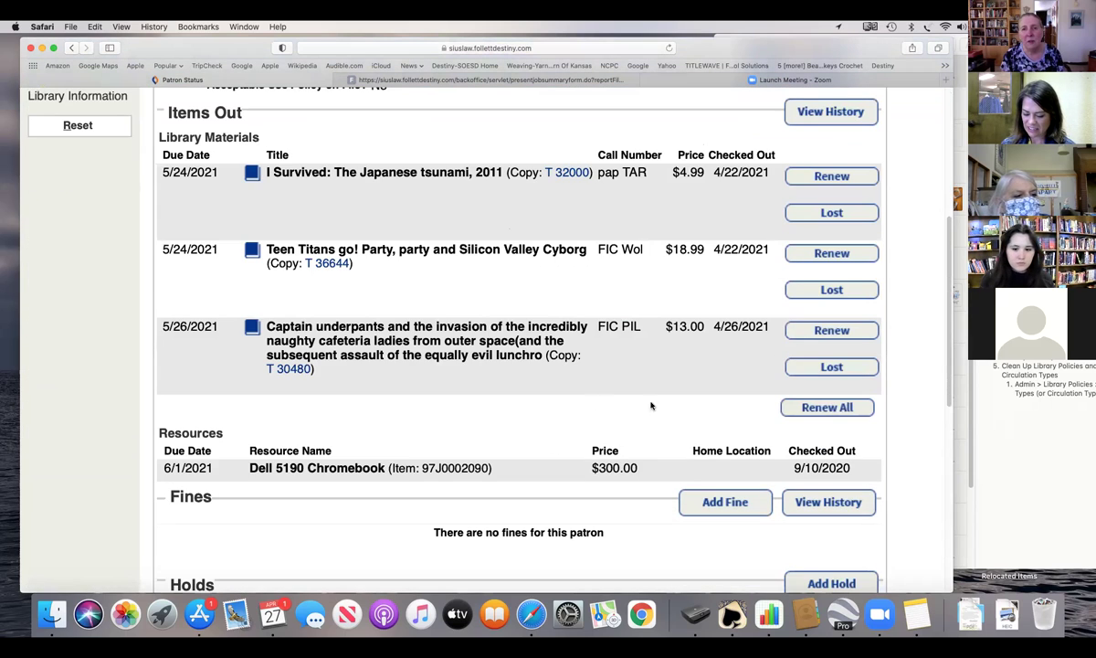
scroll(589, 402, up, 6)
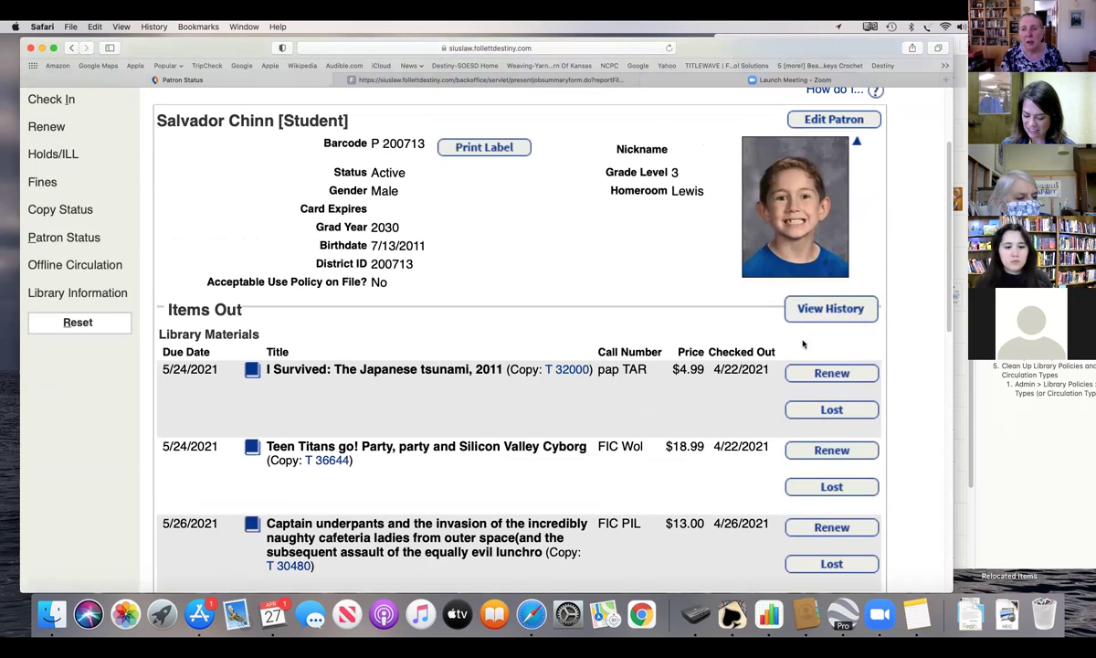
Open the third-grade student's checkout history and review the borrowed titles with their checkout, due and check-in dates.
click(831, 310)
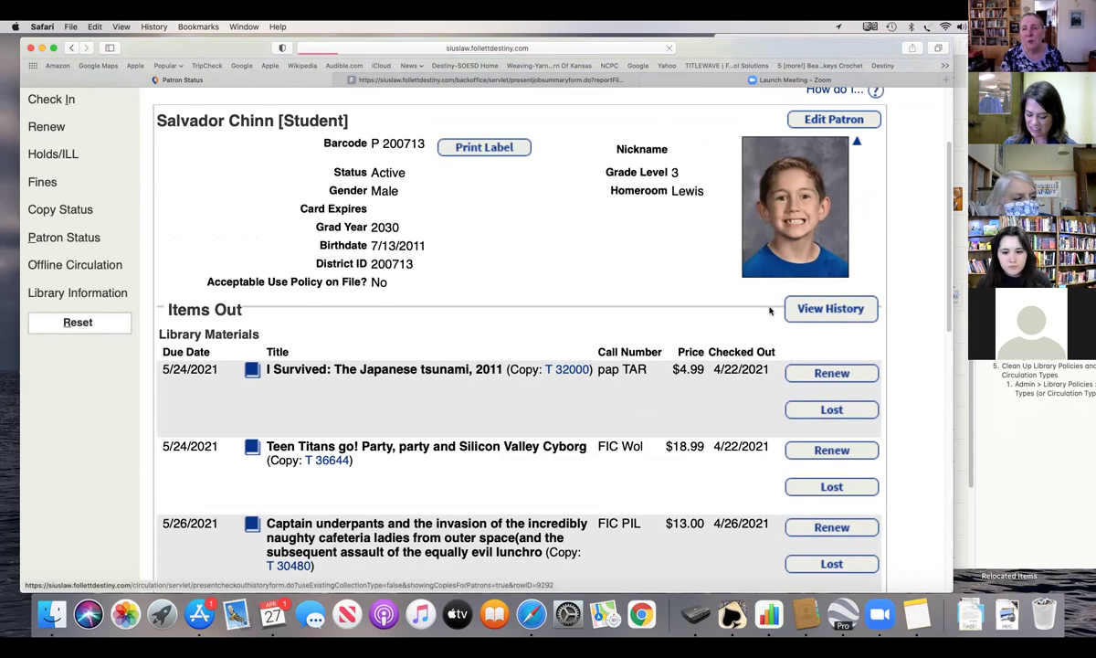
scroll(588, 344, down, 6)
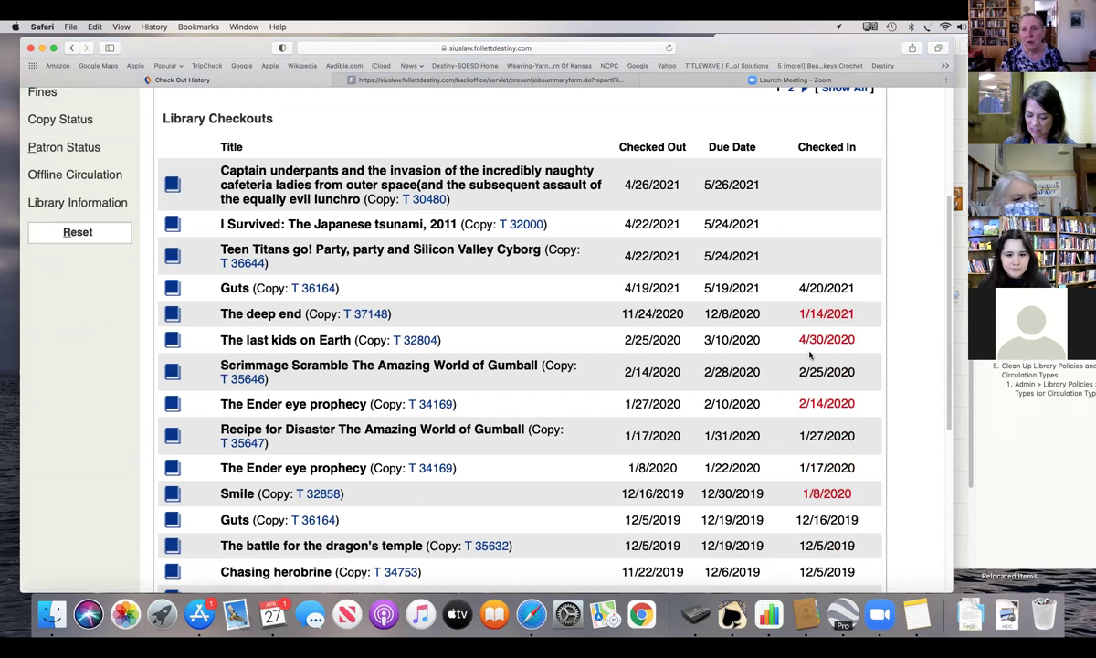
scroll(558, 472, down, 3)
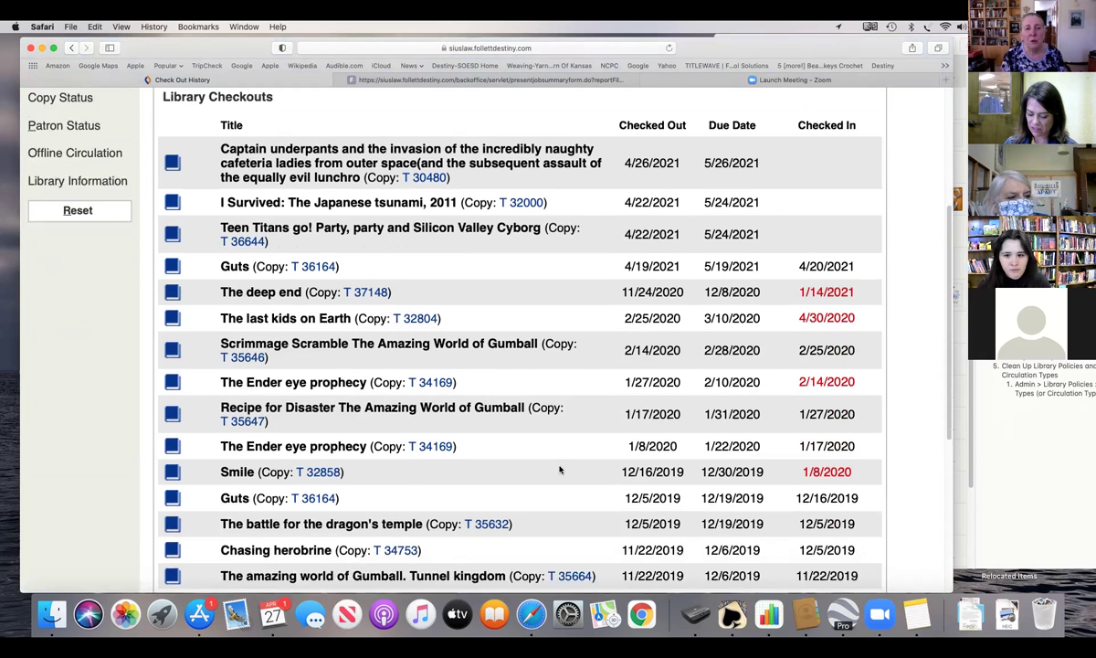
scroll(560, 470, down, 5)
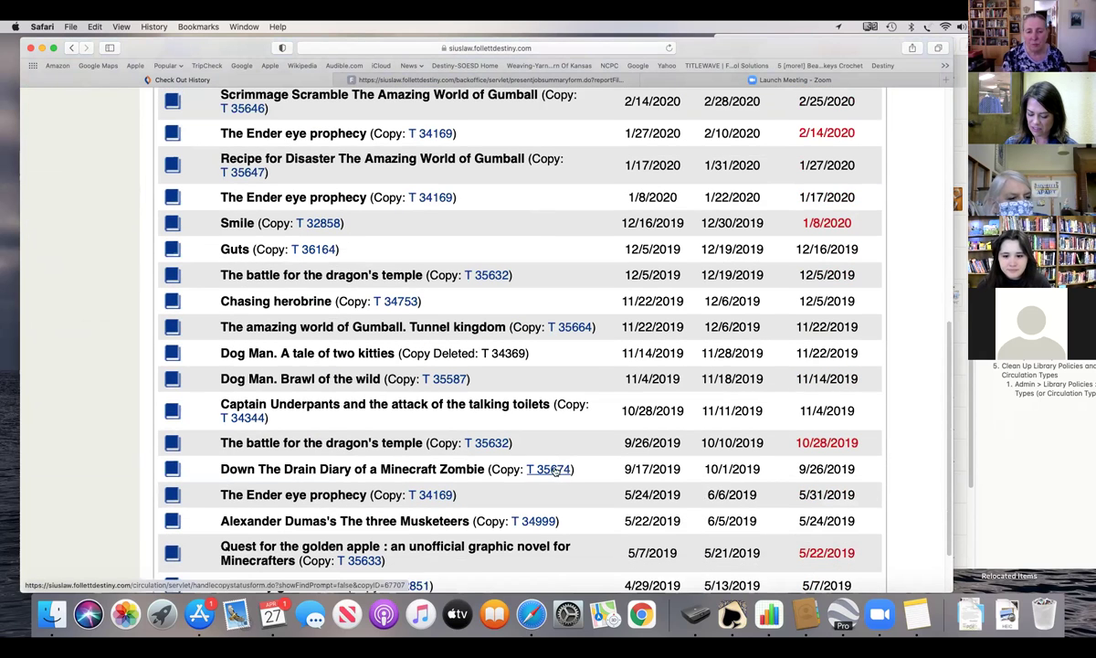
scroll(560, 403, down, 3)
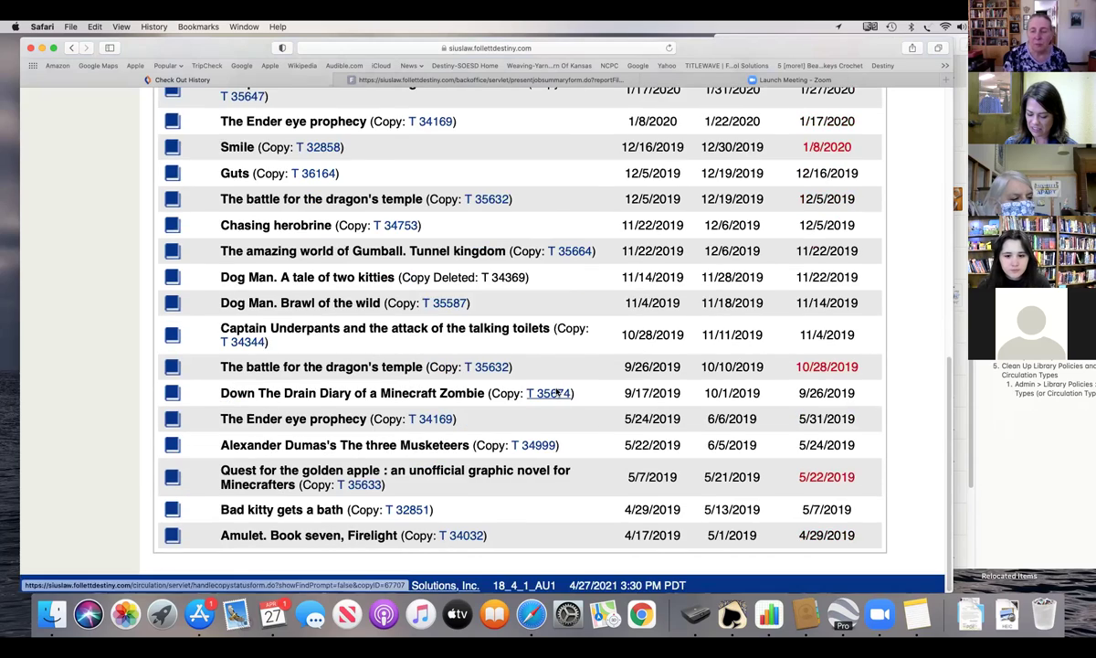
scroll(556, 393, up, 10)
scroll(556, 392, up, 5)
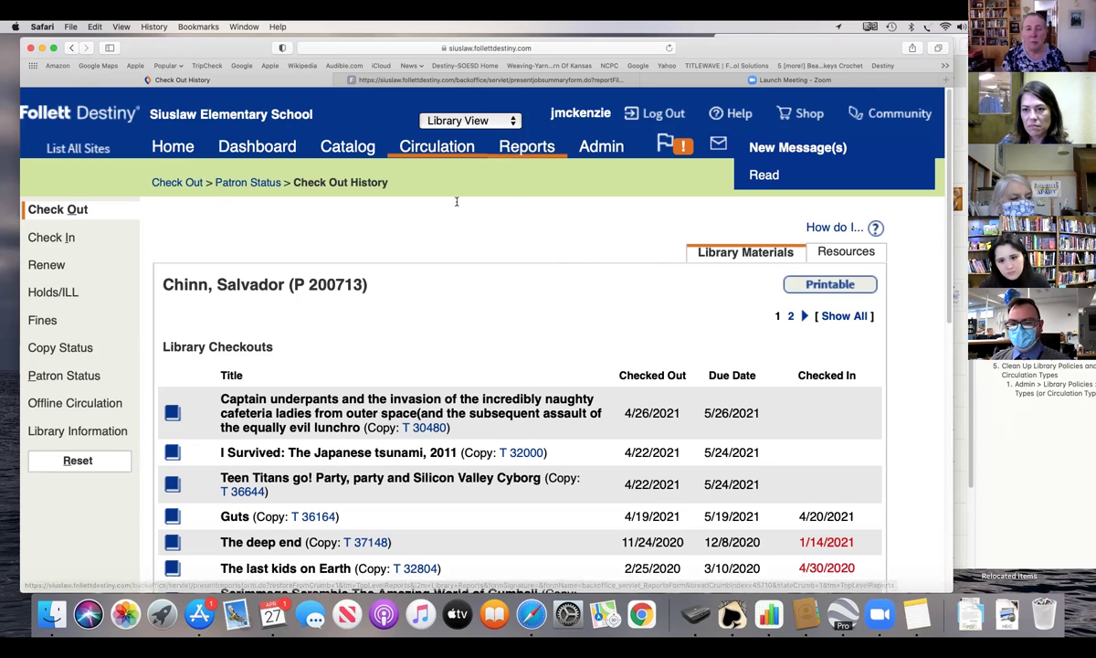
Open the Update Patrons form in the site's administration area.
click(601, 158)
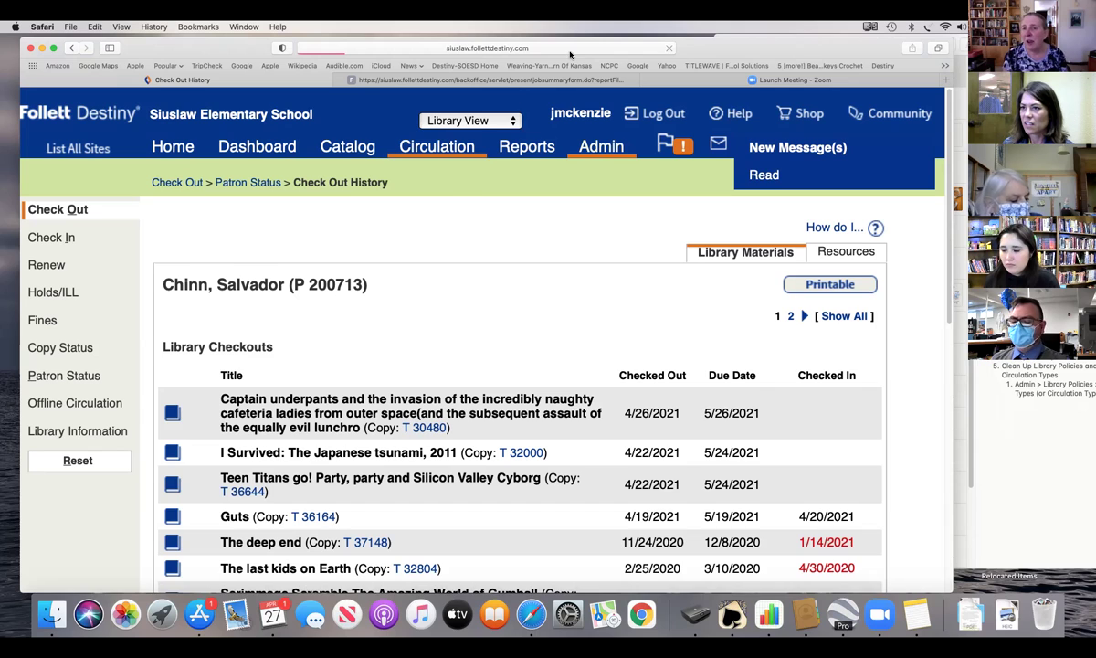
key(super+Tab)
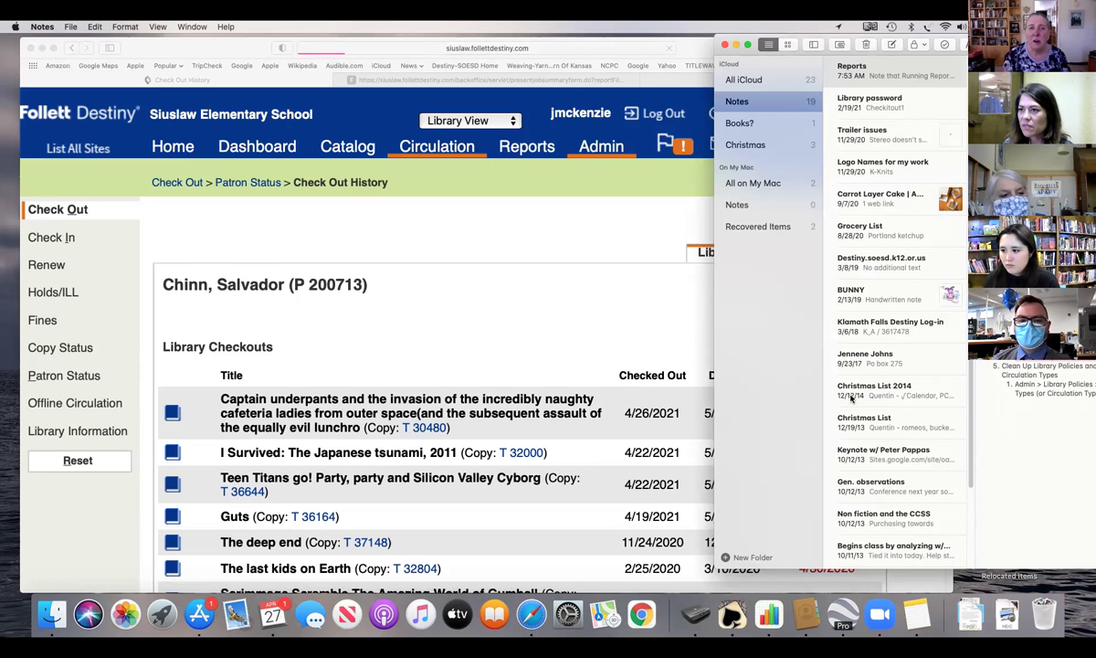
click(484, 359)
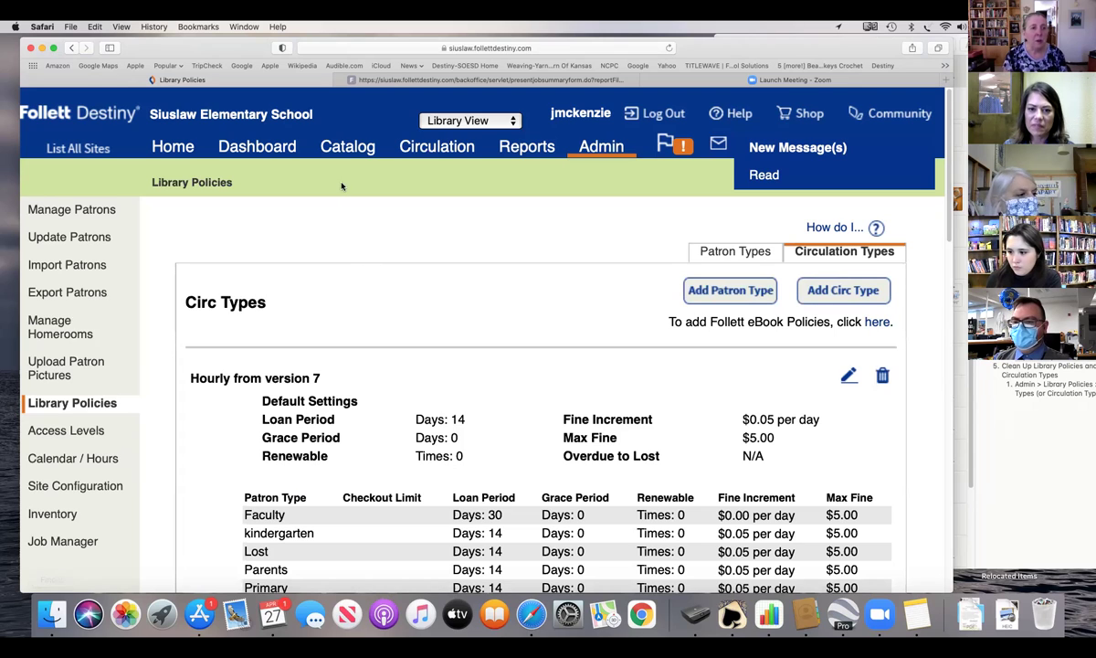
click(82, 241)
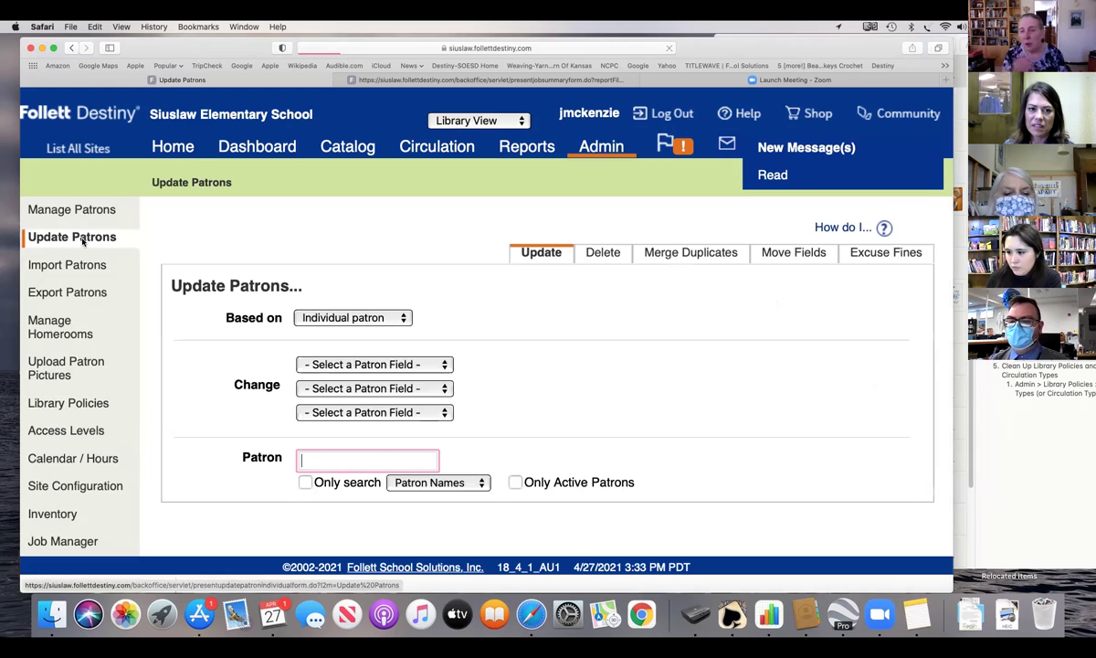